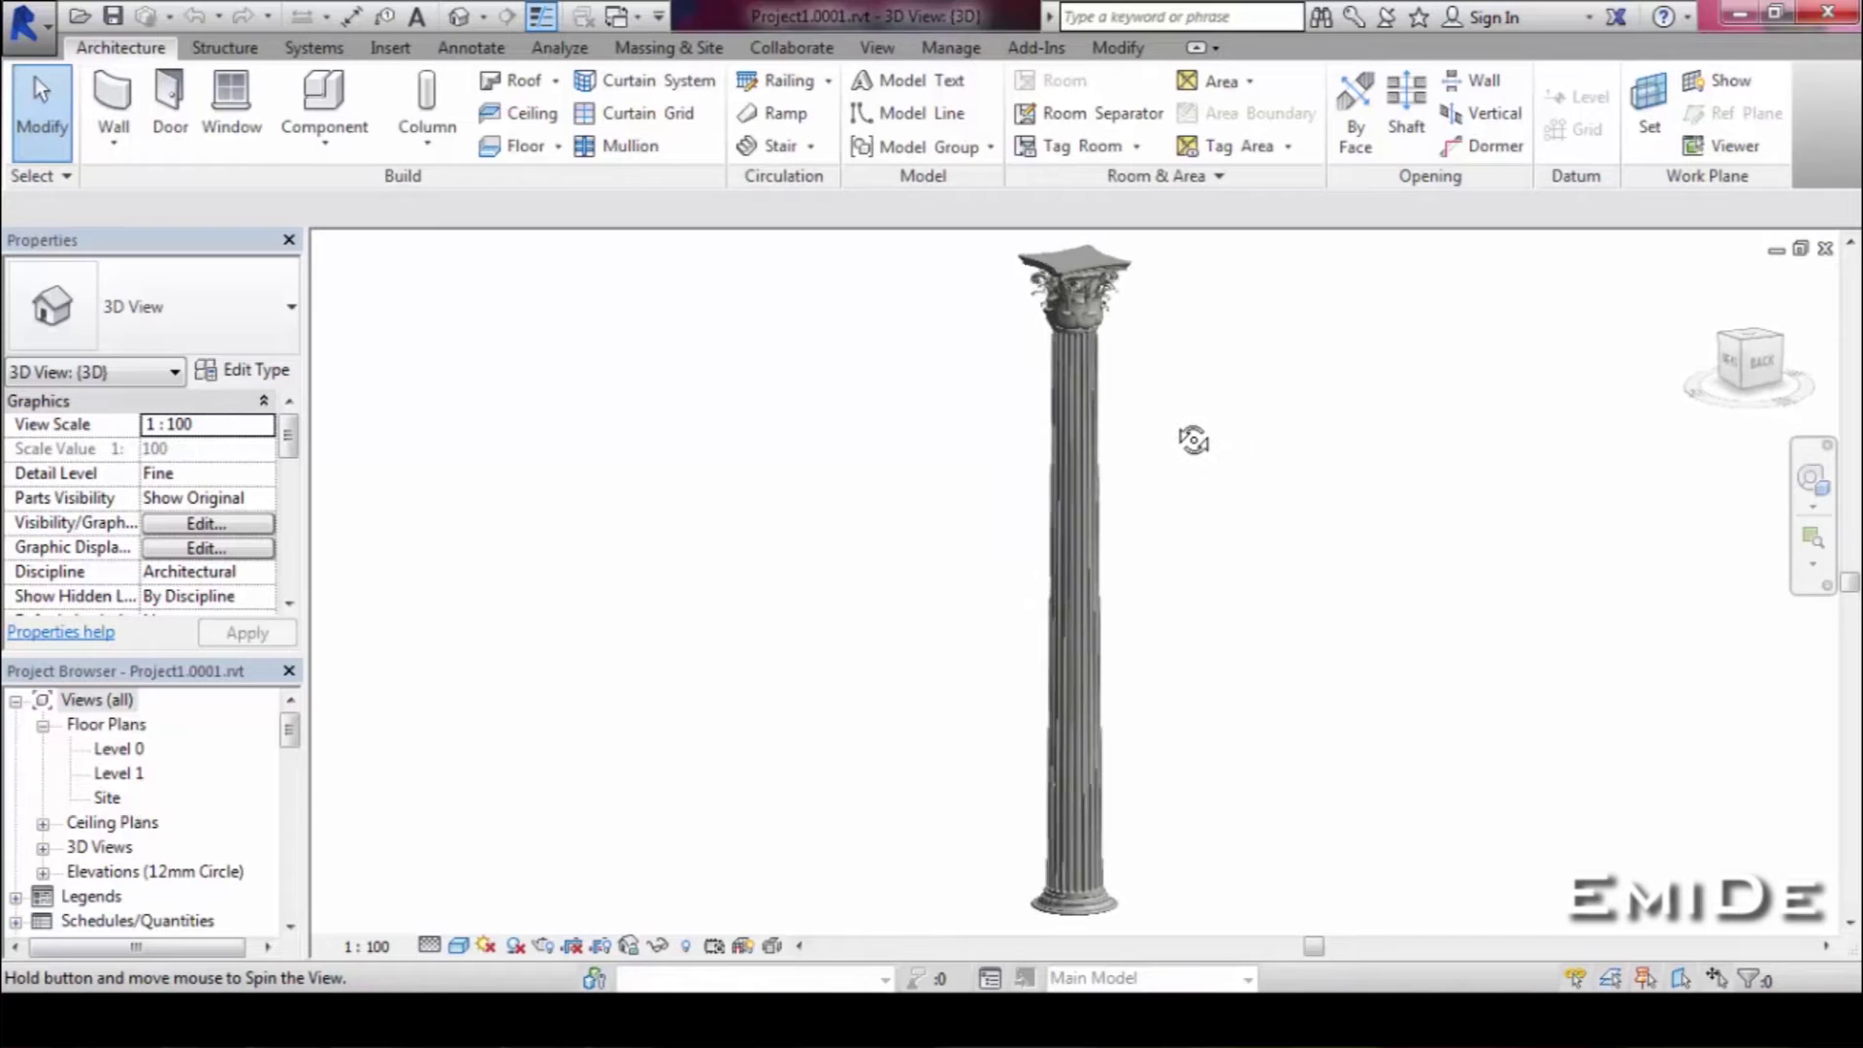
Examine the capital and the base of the assembled Corinthian column in the project's 3D view from several angles.
{"action": "left_click", "coordinate": [1820, 549]}
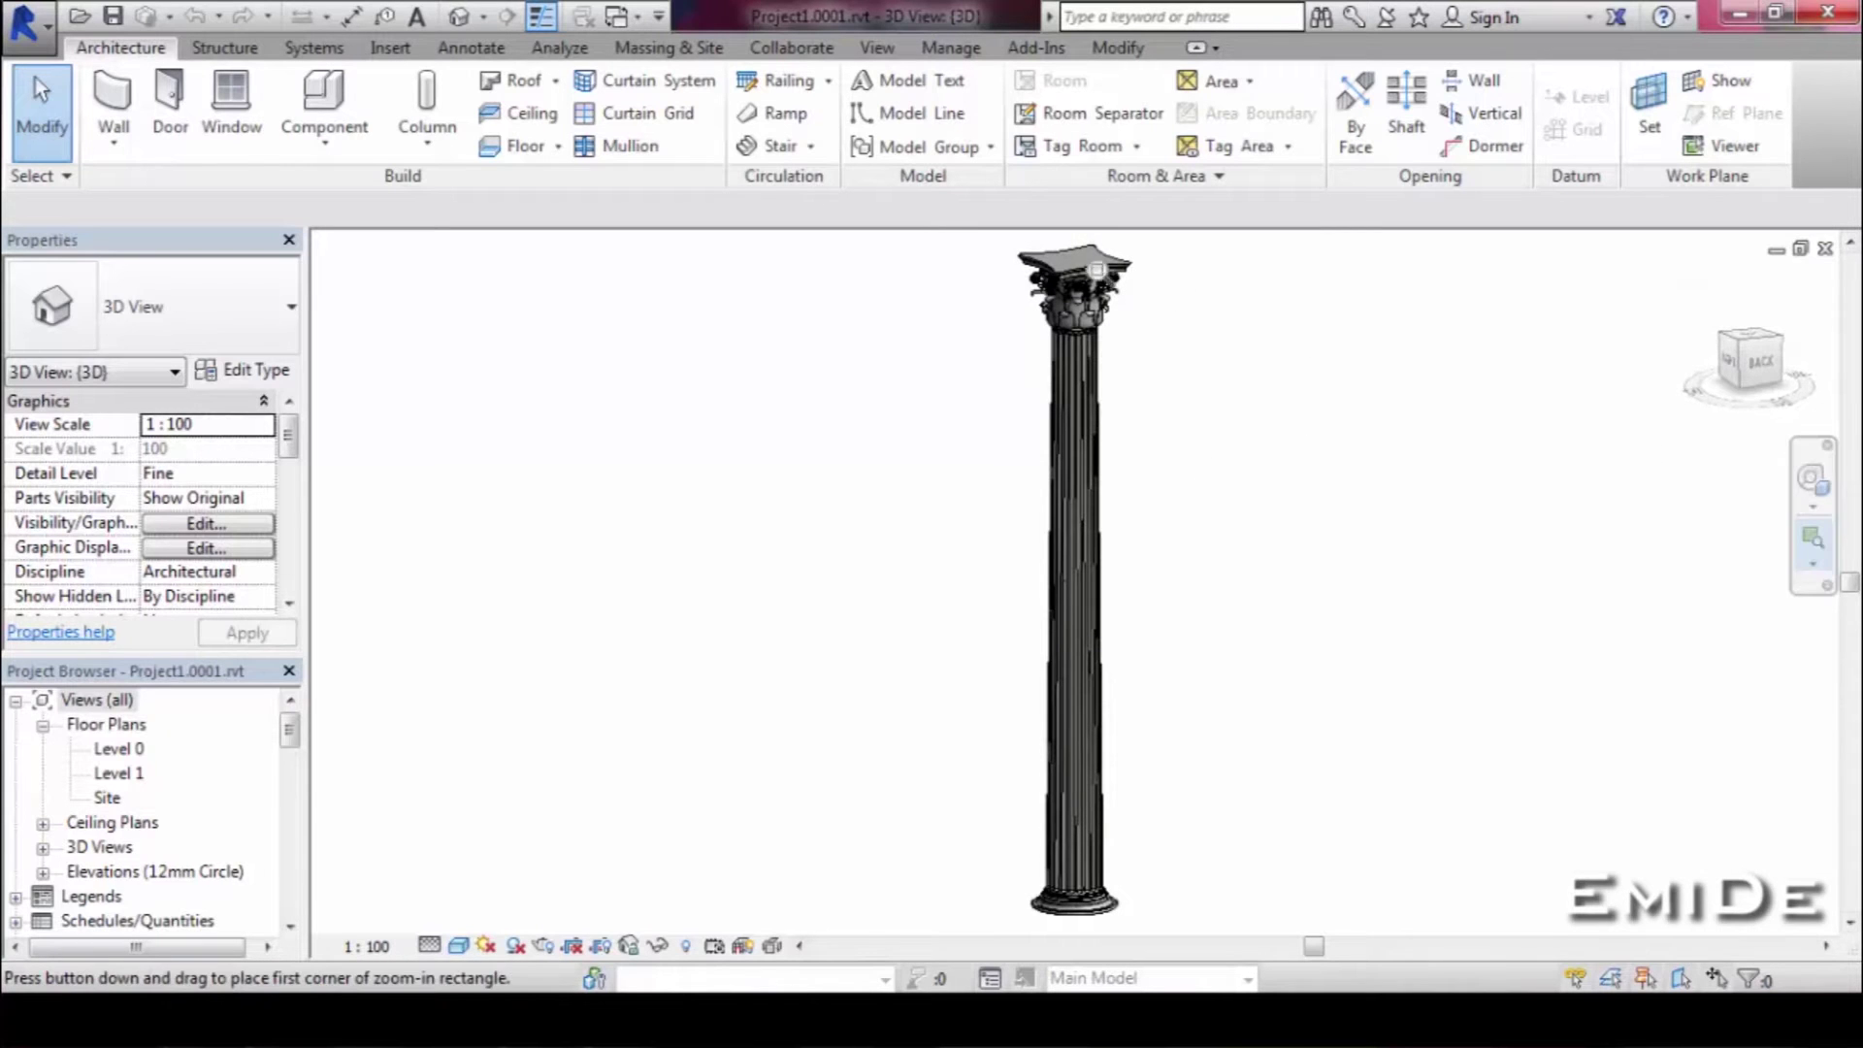
{"action": "left_click_drag", "start_coordinate": [984, 242], "coordinate": [1057, 295]}
{"action": "left_click_drag", "start_coordinate": [1200, 443], "coordinate": [1233, 469]}
{"action": "middle_click_drag", "start_coordinate": [1472, 485], "coordinate": [1248, 565], "text": "shift"}
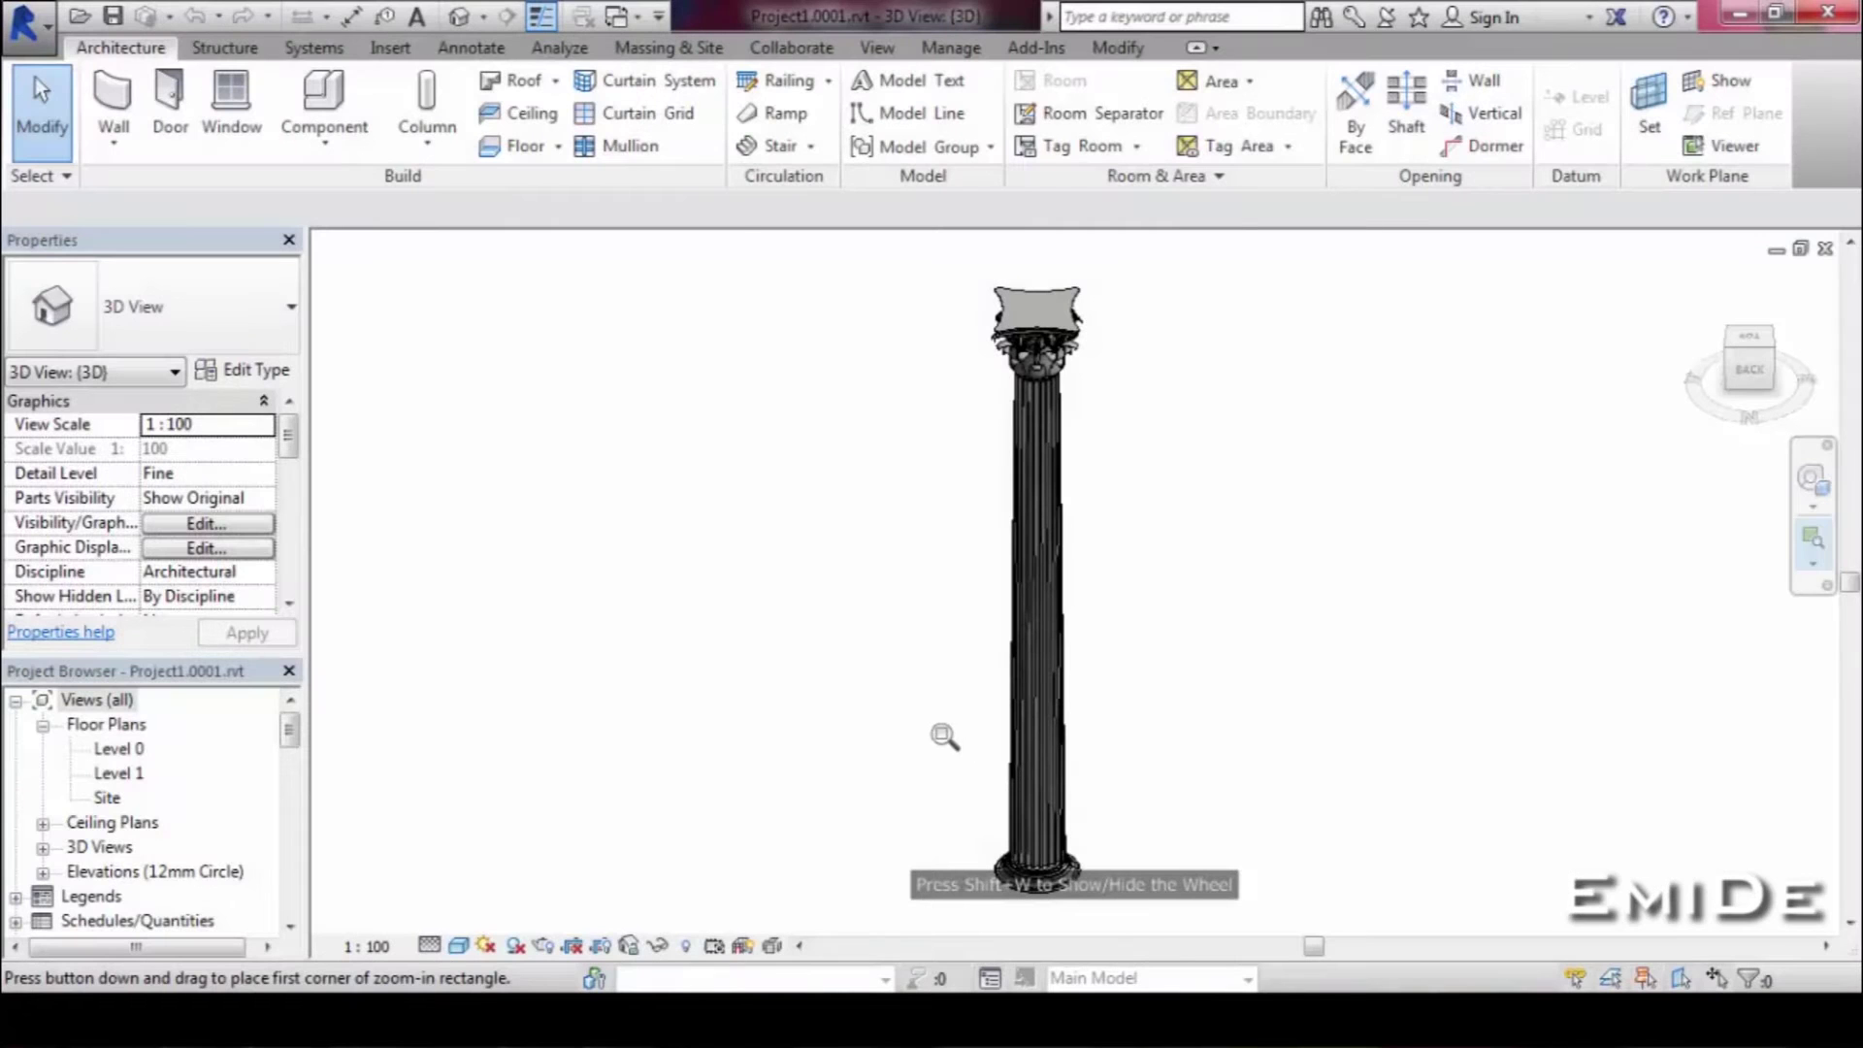
{"action": "left_click_drag", "start_coordinate": [914, 731], "coordinate": [984, 808]}
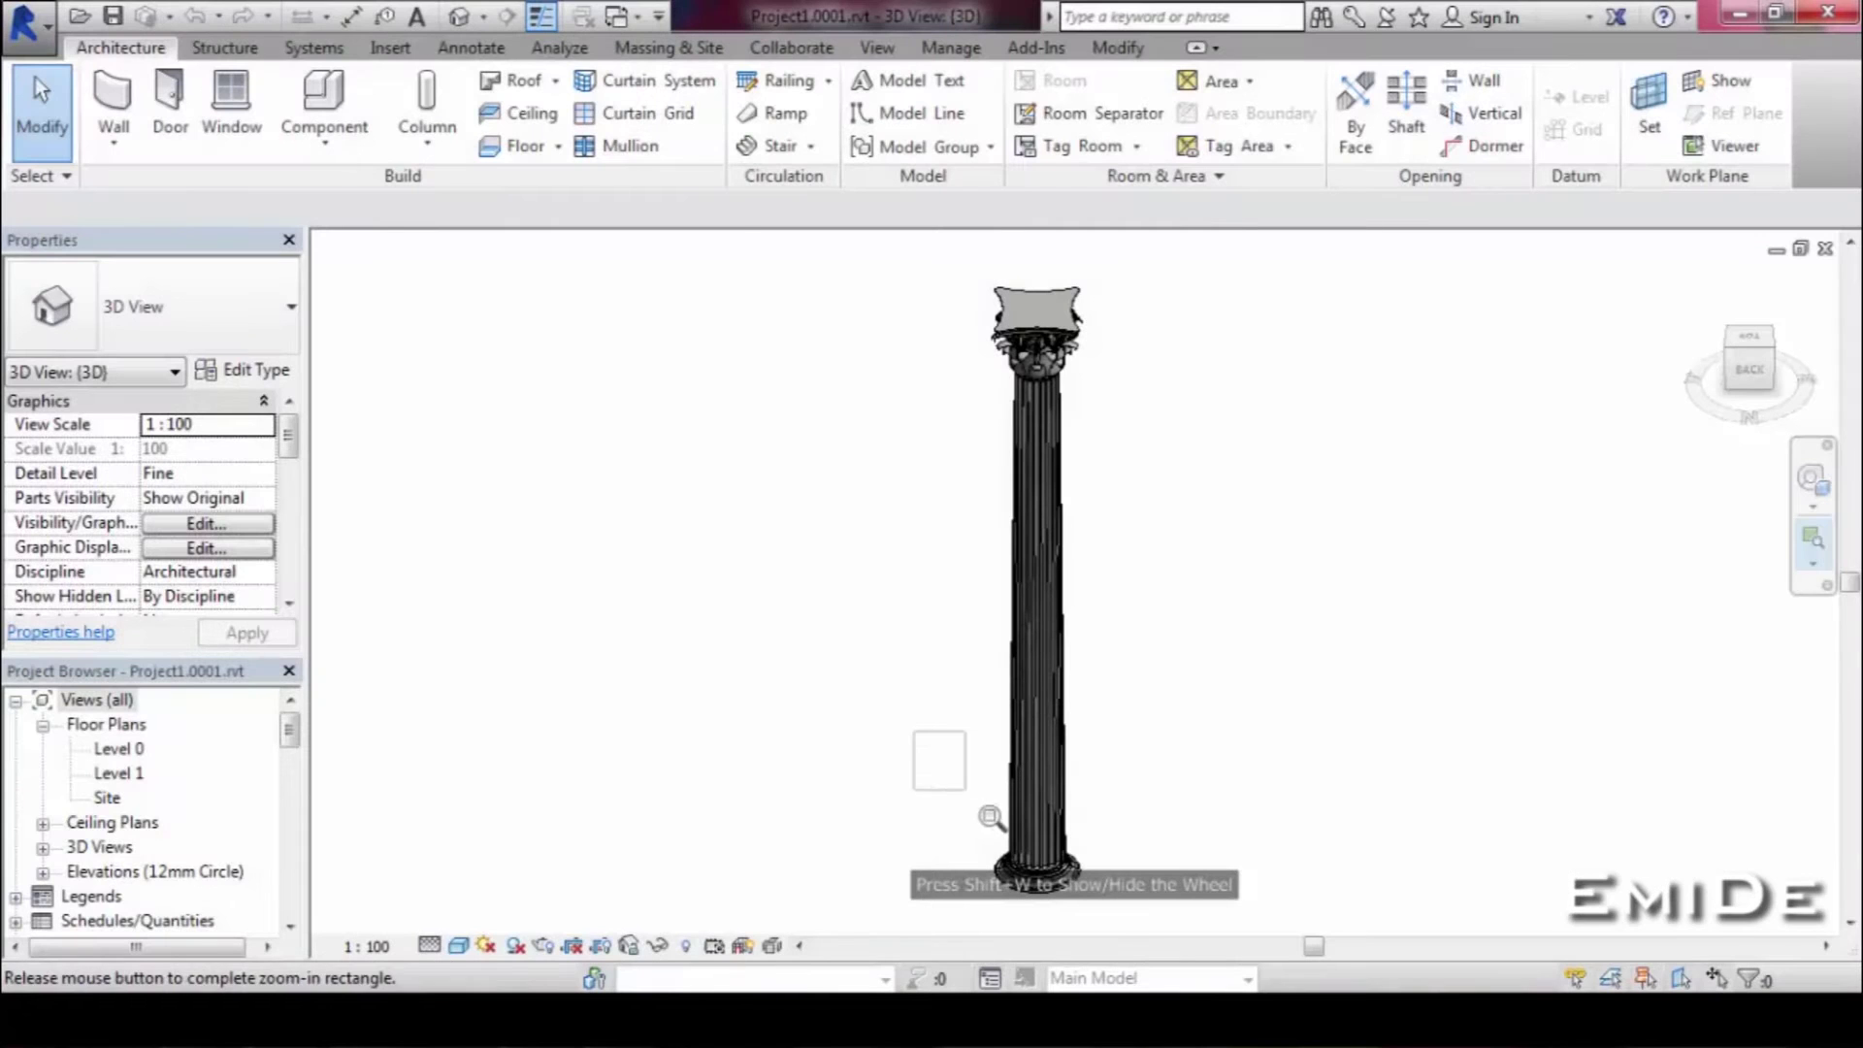
{"action": "left_click_drag", "start_coordinate": [1104, 910], "coordinate": [1237, 948]}
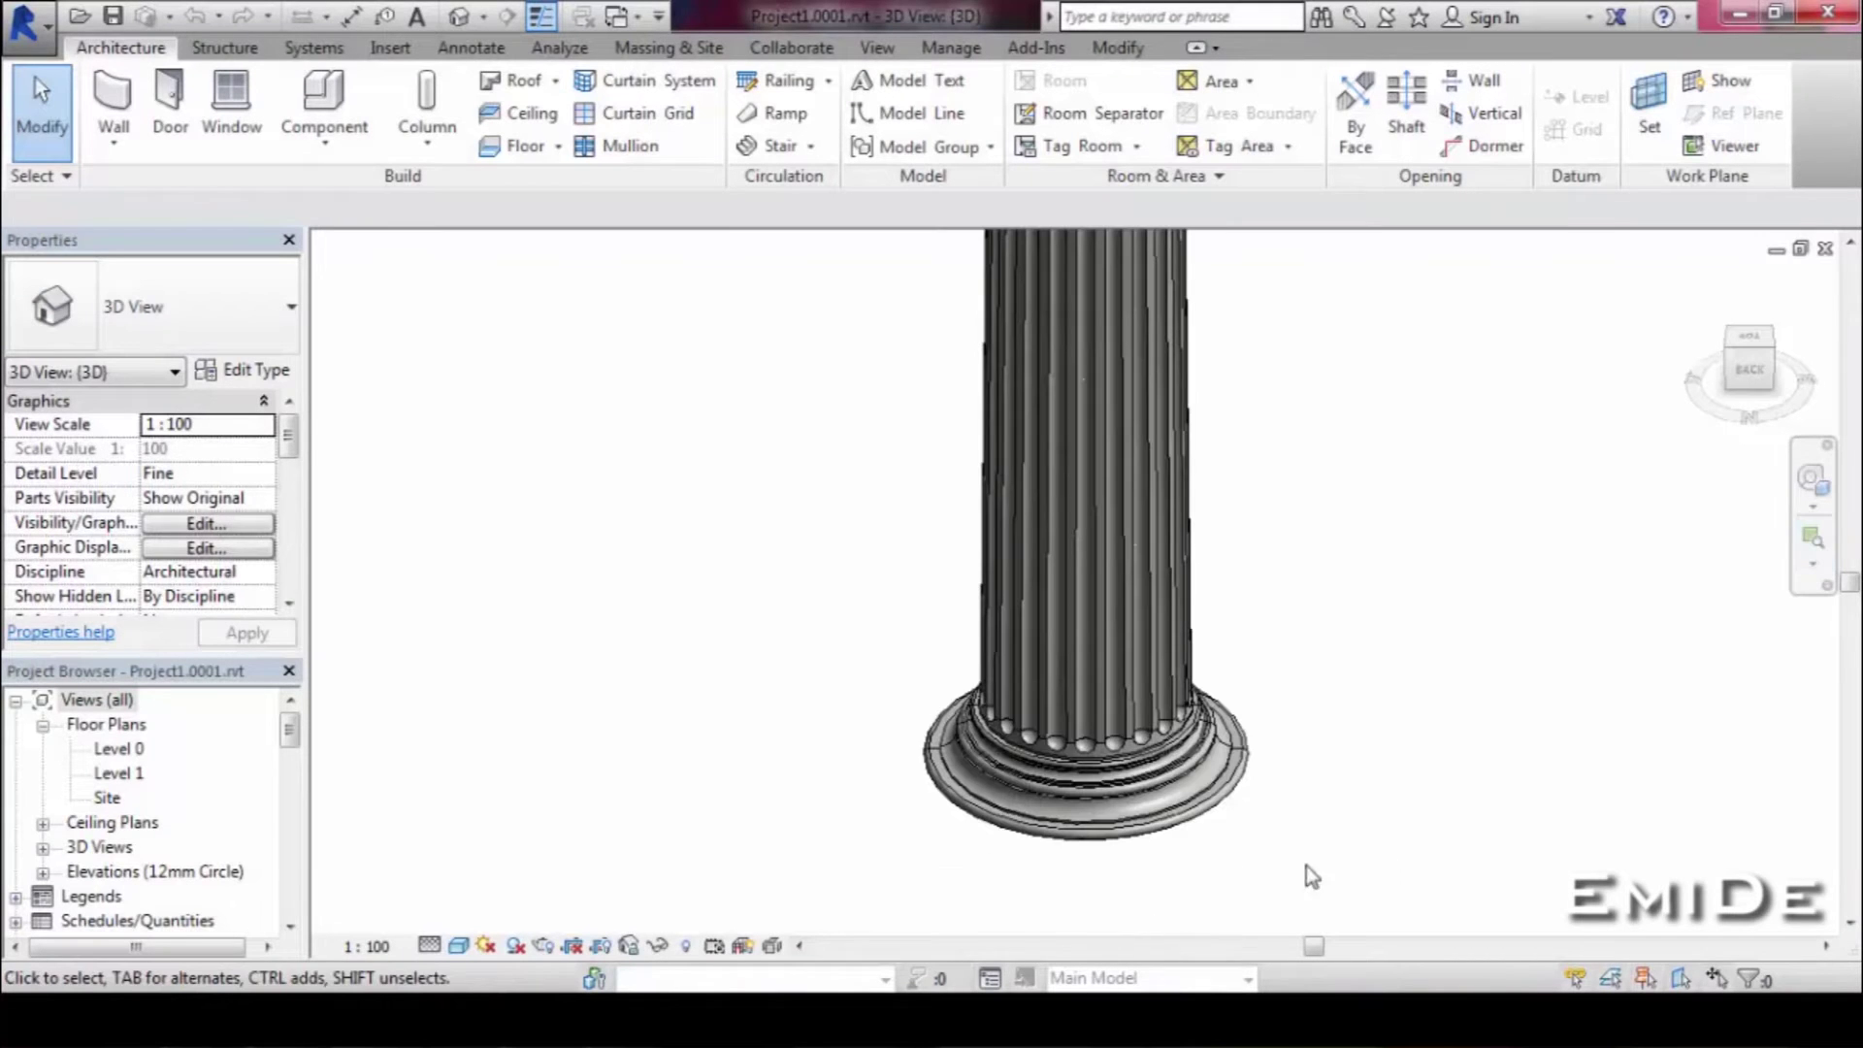
{"action": "middle_click_drag", "start_coordinate": [1665, 696], "coordinate": [1481, 744], "text": "shift"}
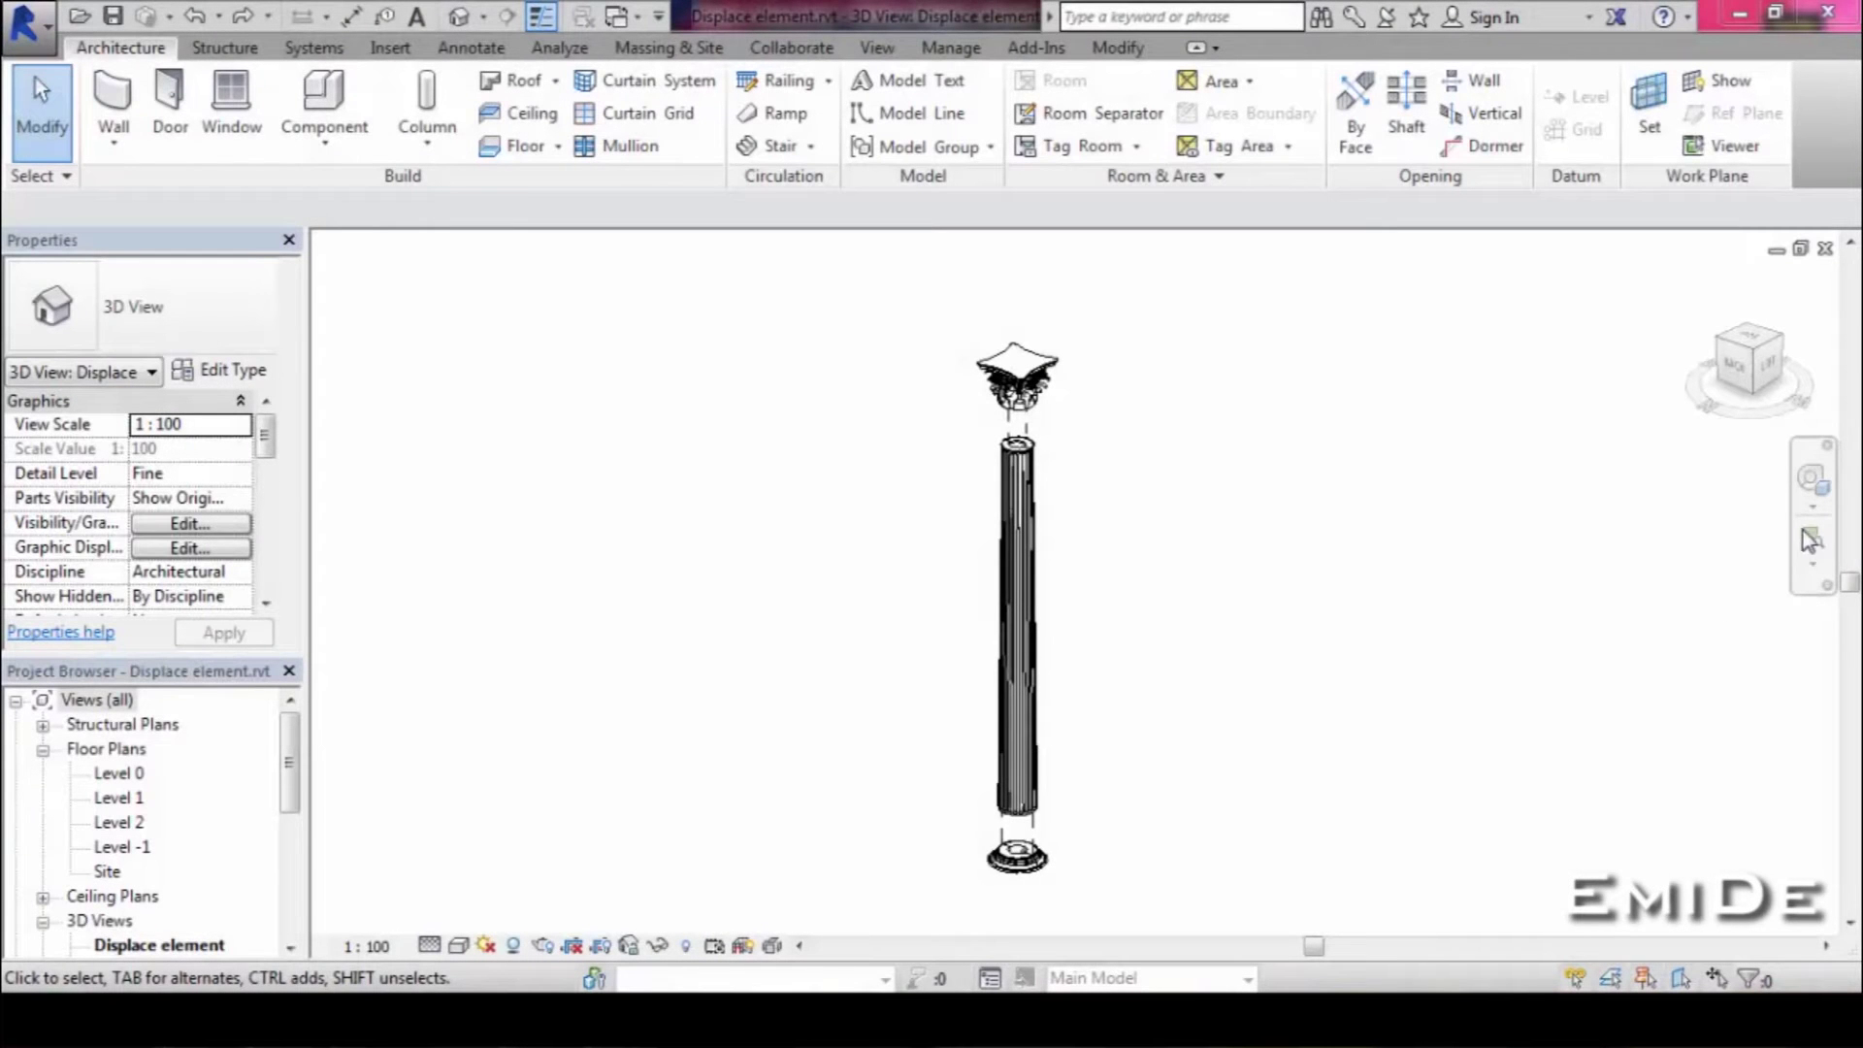
Examine the separated capital, shaft and base in the Displace element 3D view, up close and from several angles.
{"action": "left_click", "coordinate": [1812, 539]}
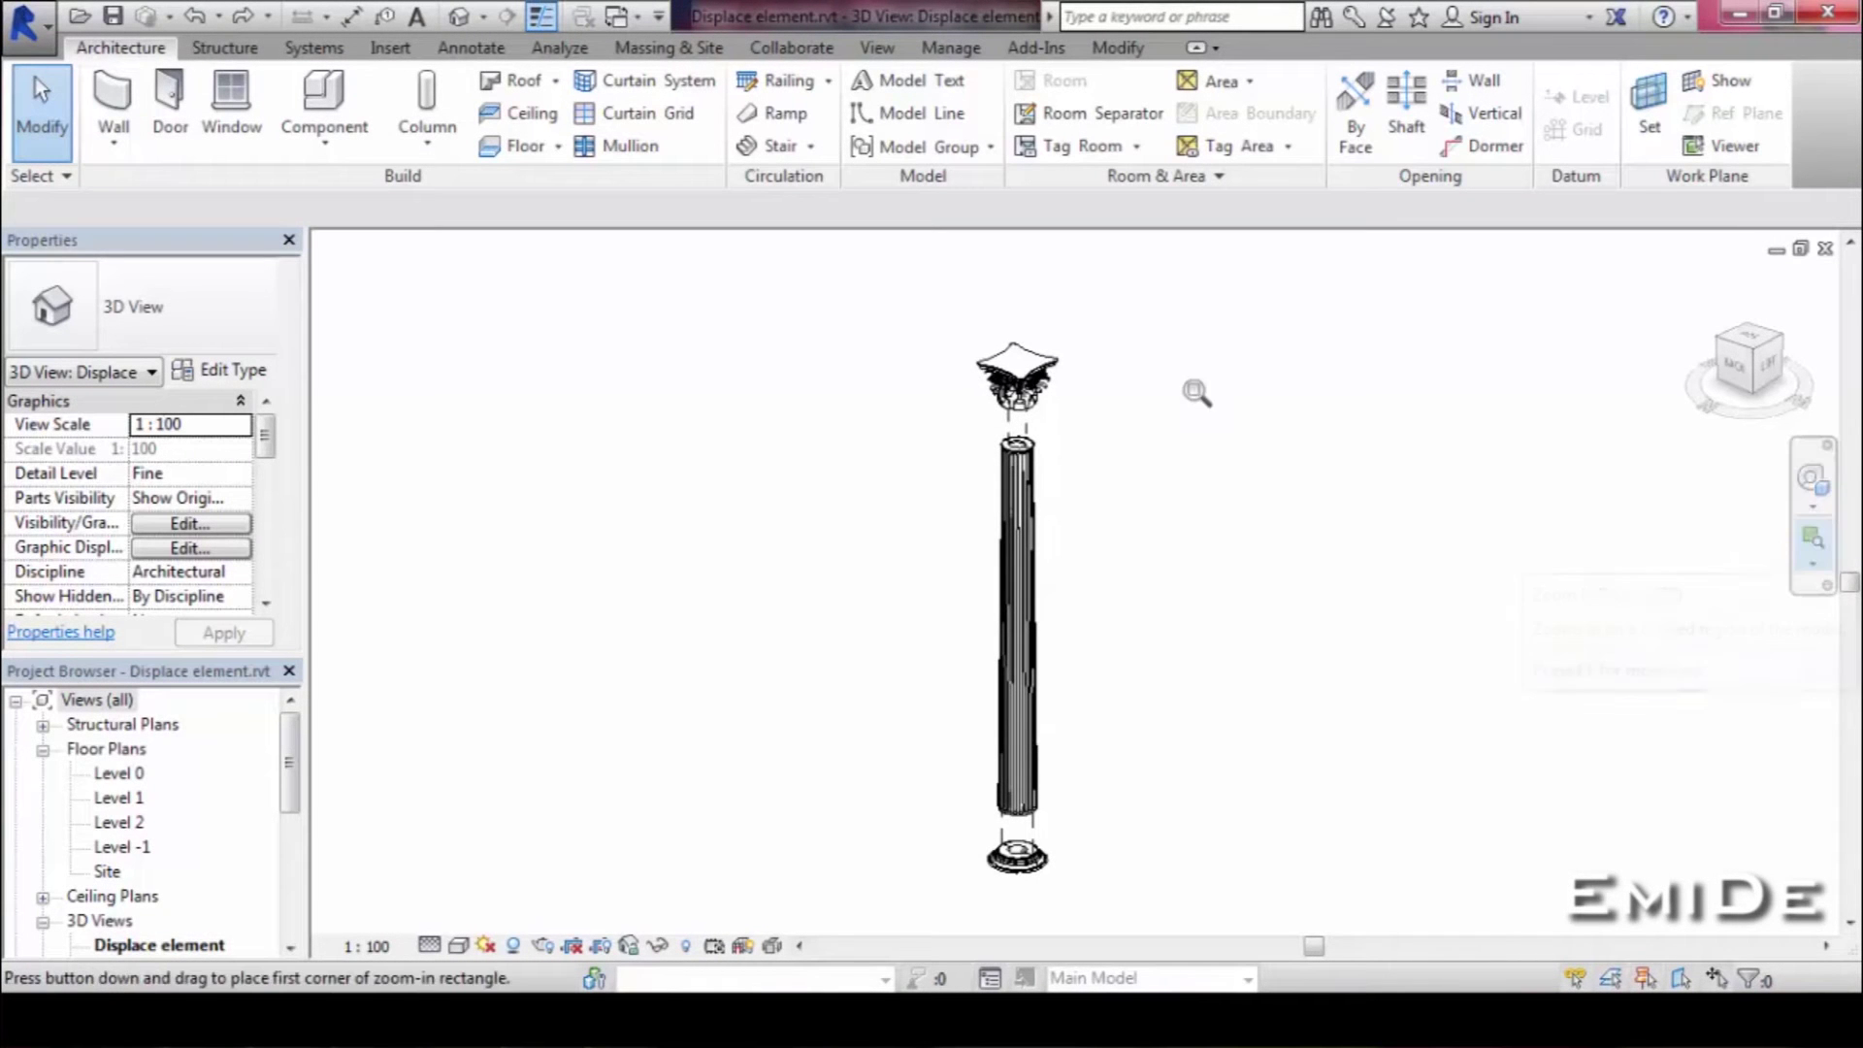
{"action": "left_click_drag", "start_coordinate": [927, 291], "coordinate": [1053, 385]}
{"action": "left_click_drag", "start_coordinate": [1118, 465], "coordinate": [1130, 524]}
{"action": "middle_click_drag", "start_coordinate": [1348, 662], "coordinate": [1263, 654], "text": "shift"}
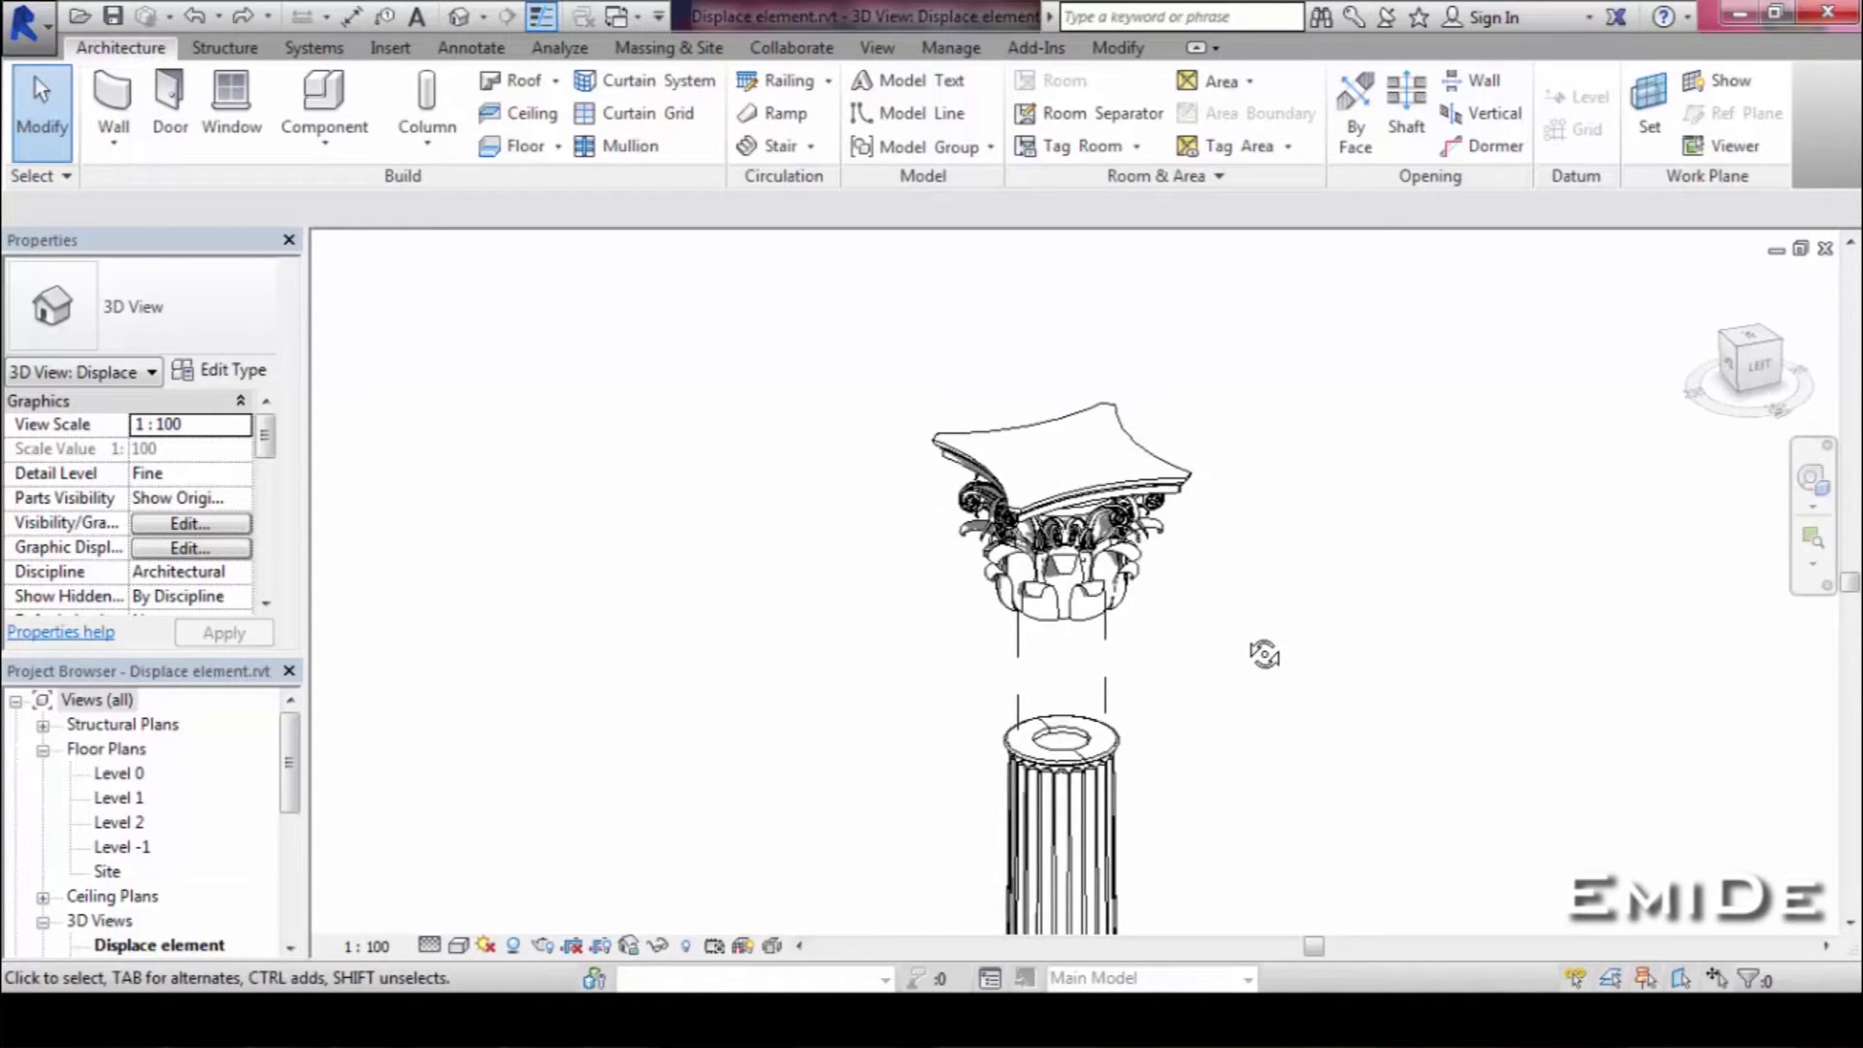
{"action": "left_click", "coordinate": [1709, 288]}
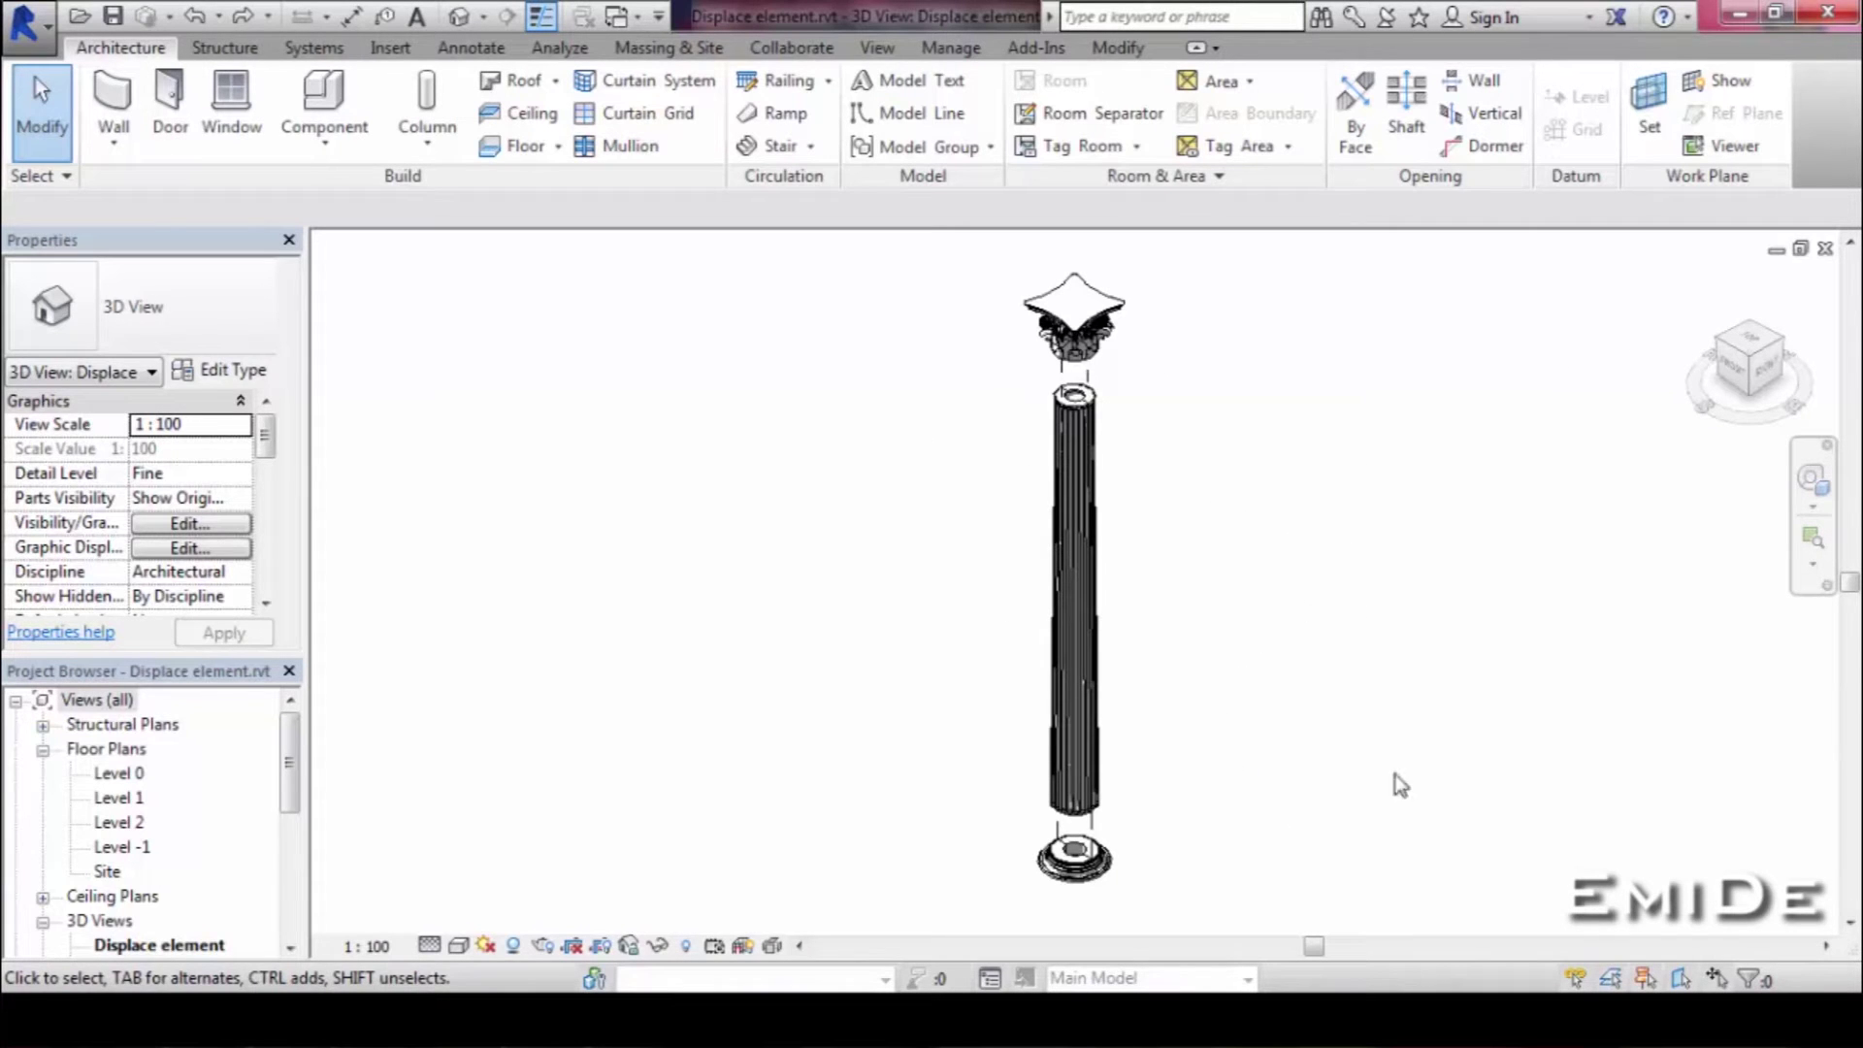
{"action": "left_click", "coordinate": [1811, 537]}
{"action": "left_click_drag", "start_coordinate": [966, 762], "coordinate": [1224, 929]}
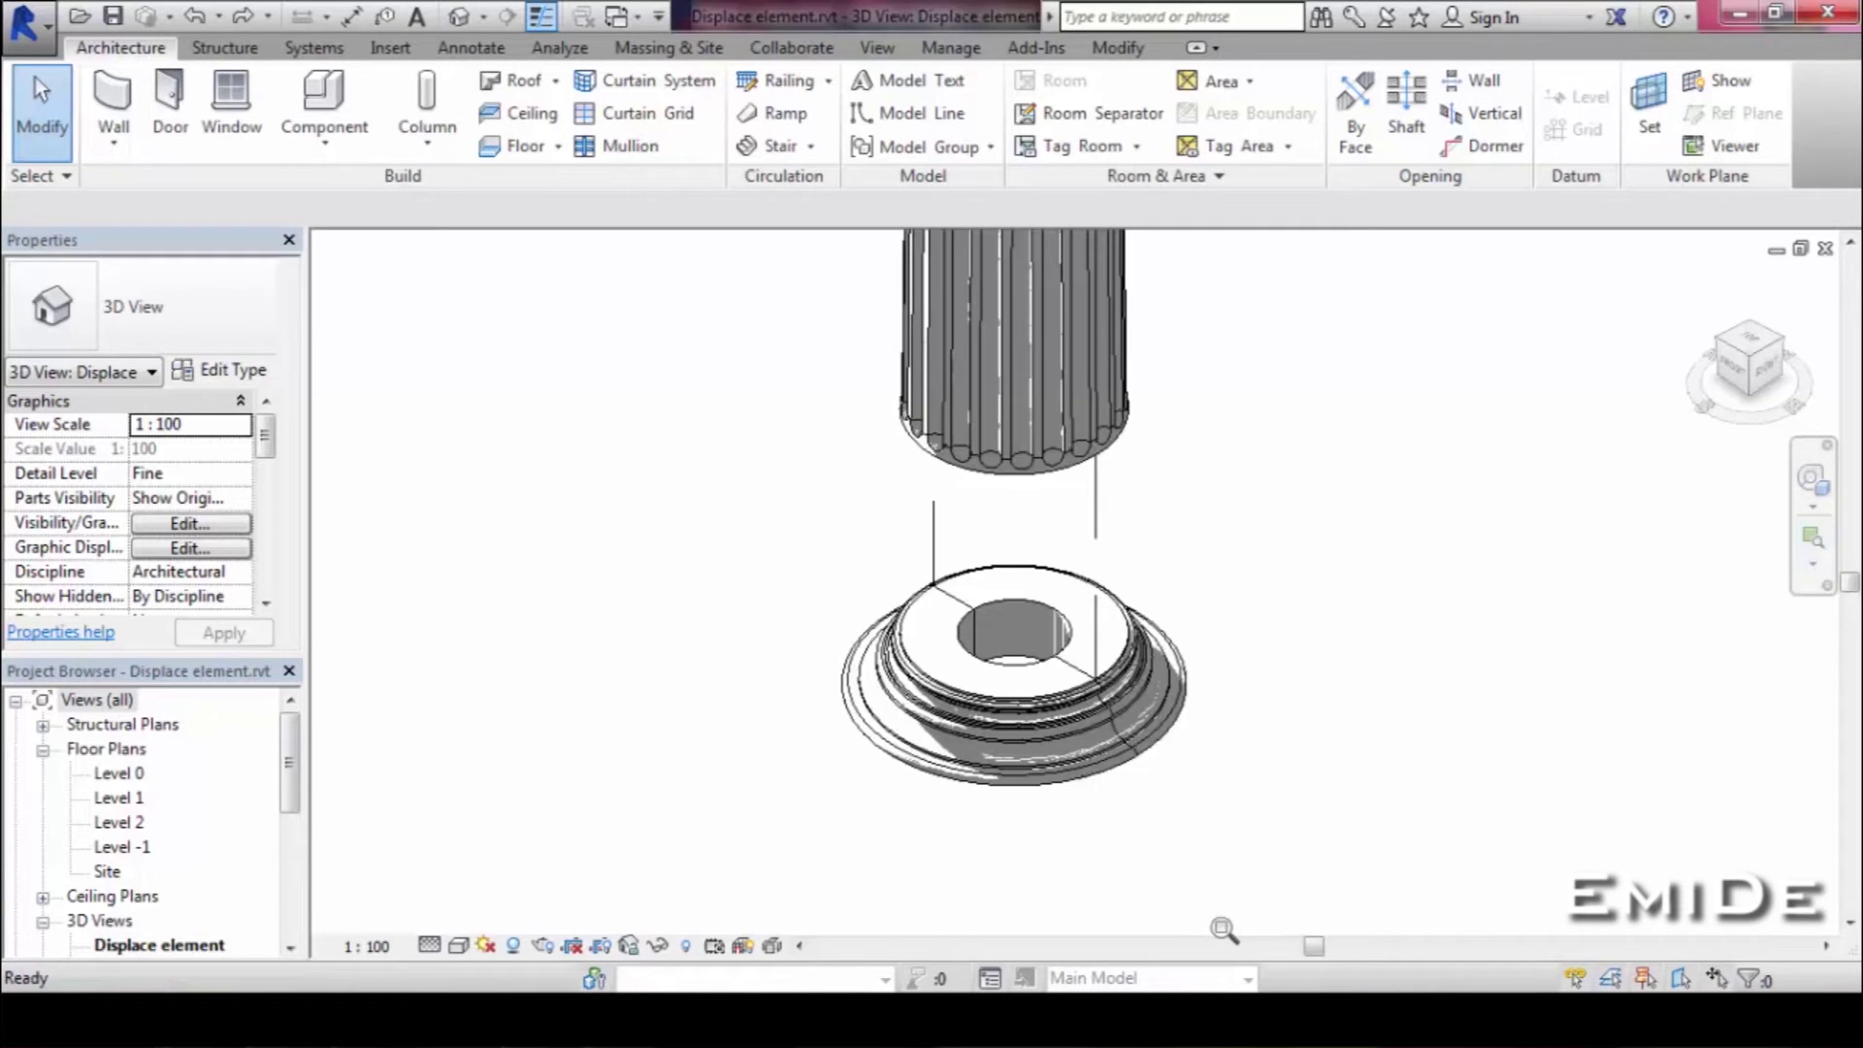
{"action": "middle_click_drag", "start_coordinate": [1444, 731], "coordinate": [1294, 734], "text": "shift"}
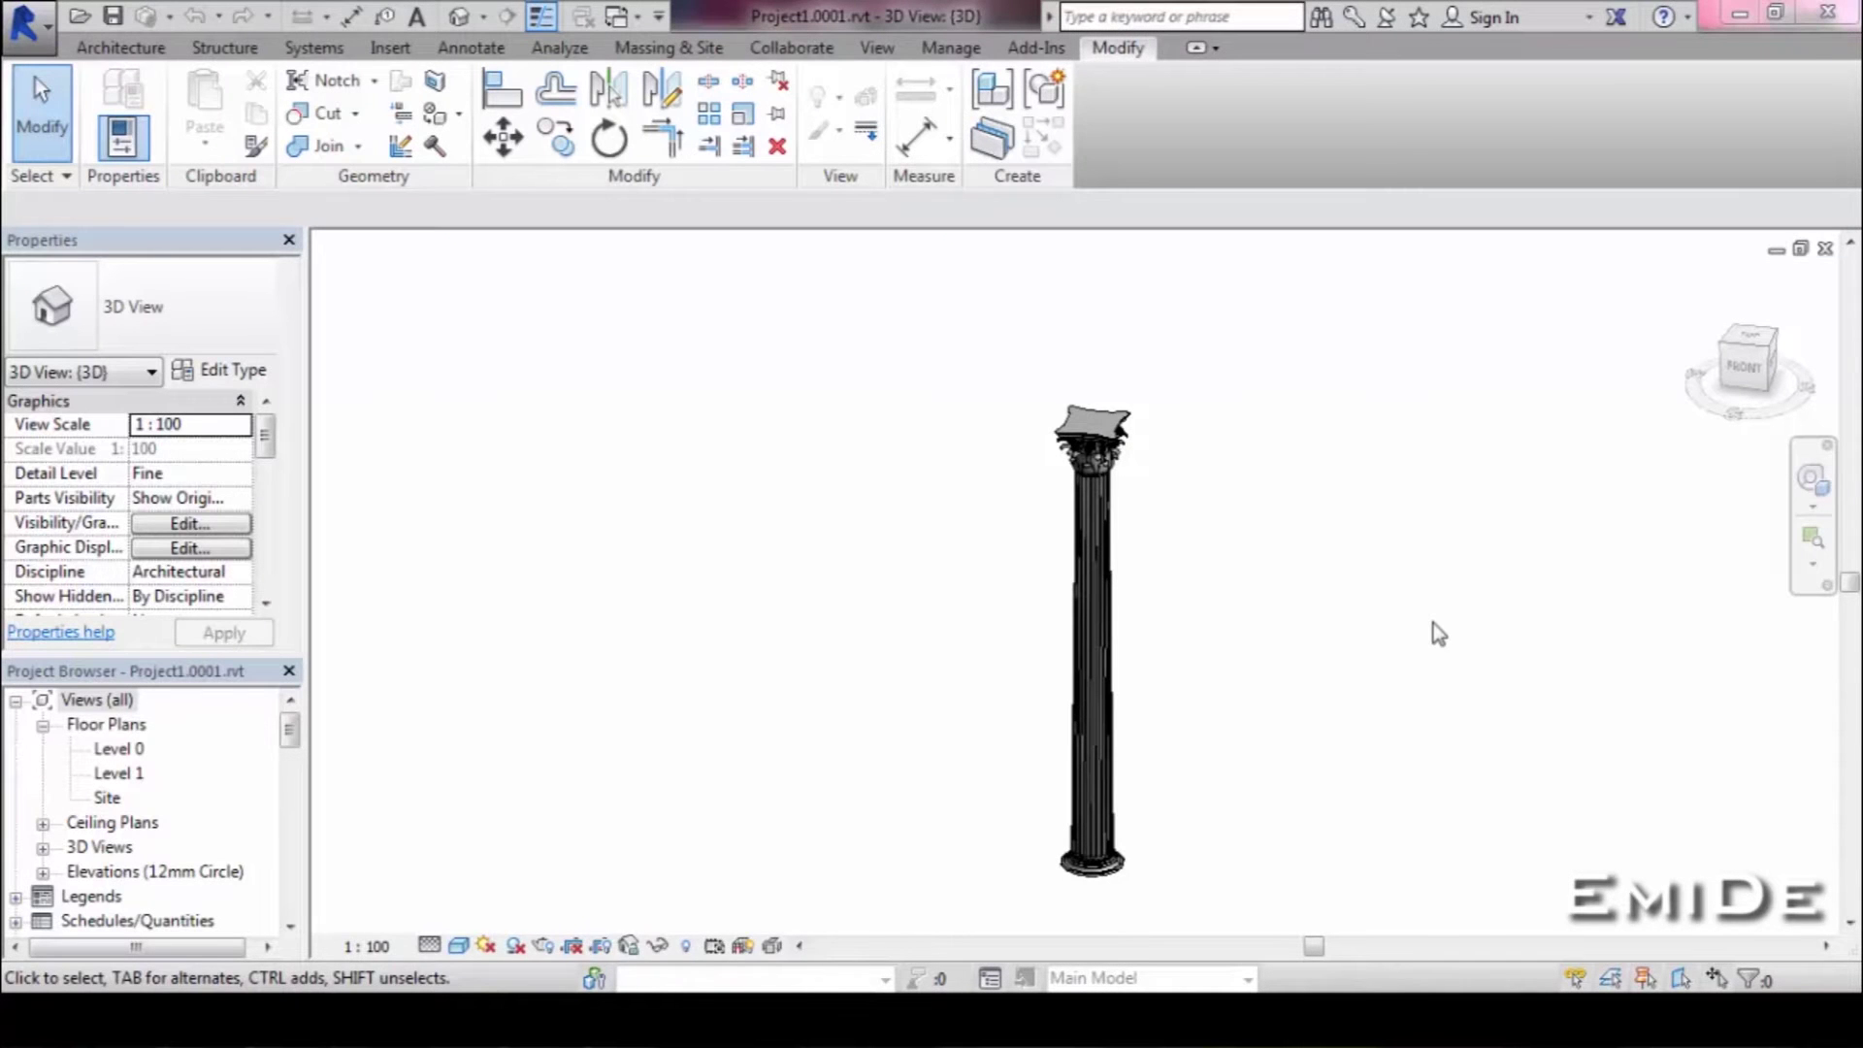
Open the column's family for editing from the project and set its Base Diameter to 2000.
{"action": "left_click", "coordinate": [1103, 693]}
{"action": "left_click", "coordinate": [1114, 153]}
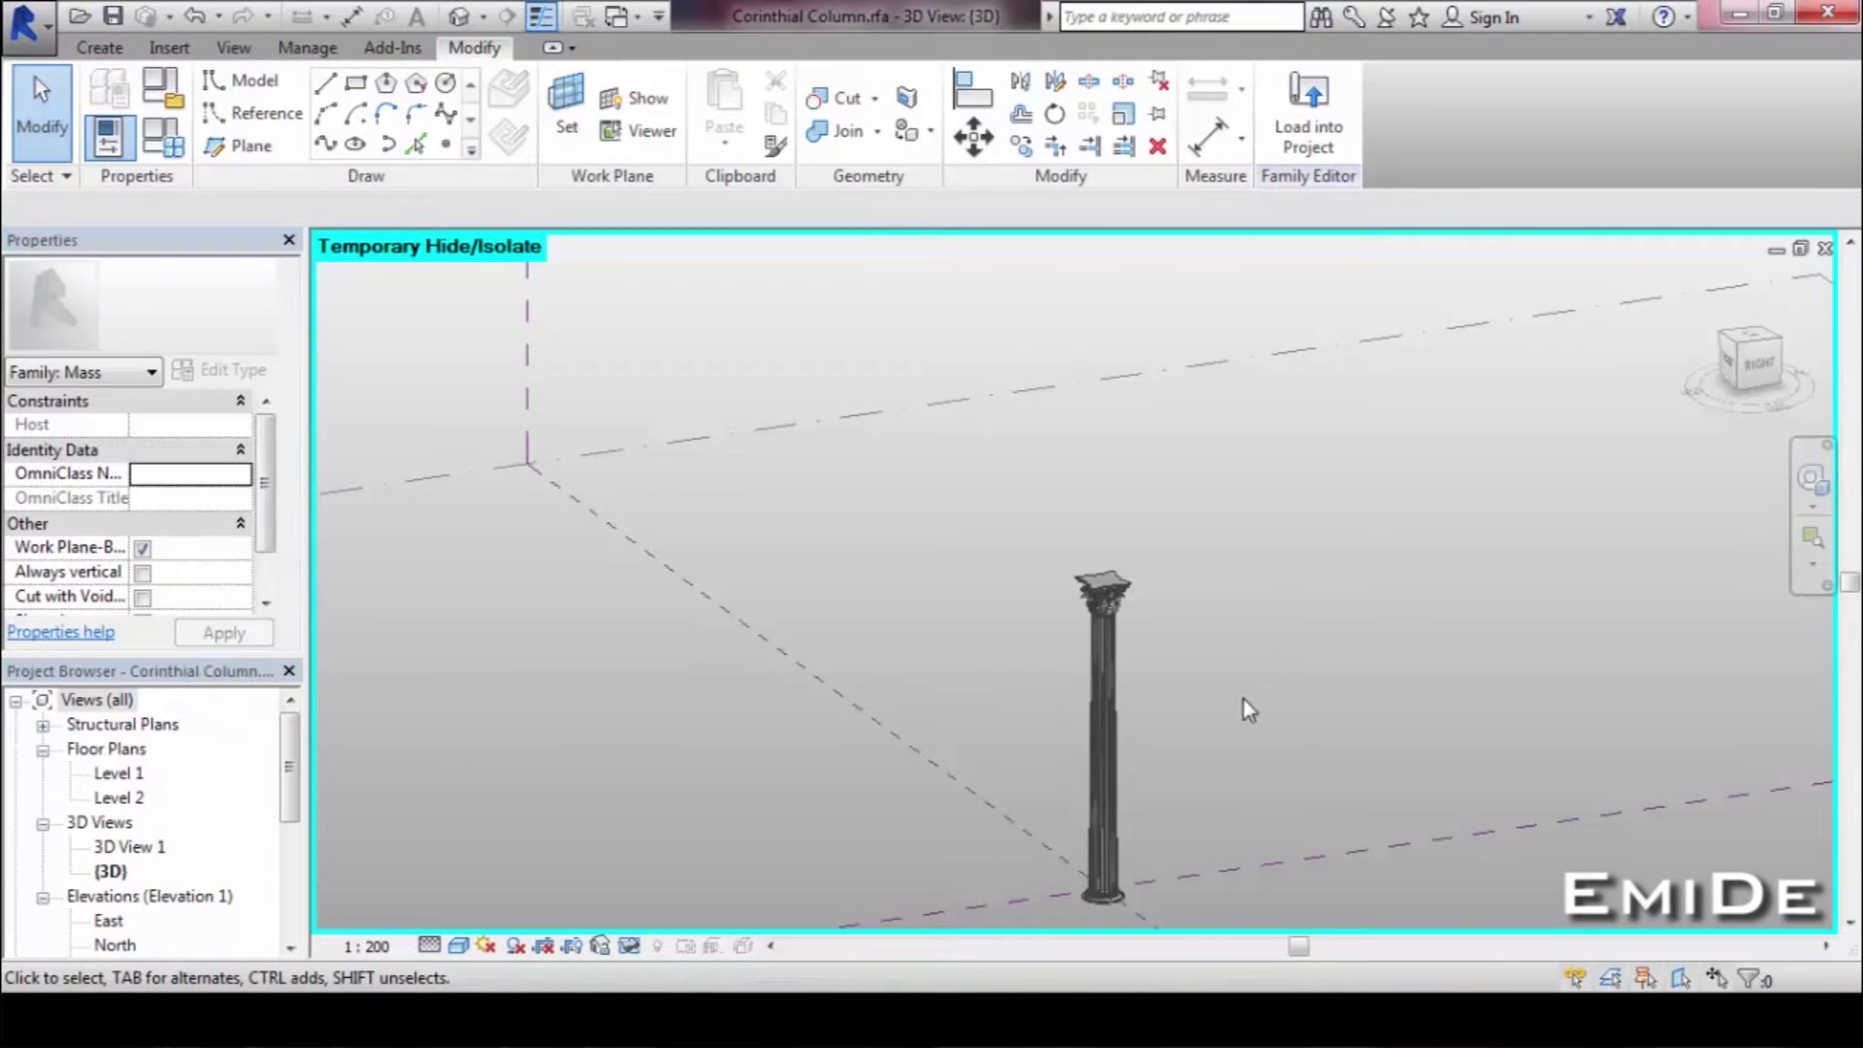
{"action": "left_click", "coordinate": [163, 140]}
{"action": "left_click", "coordinate": [291, 458]}
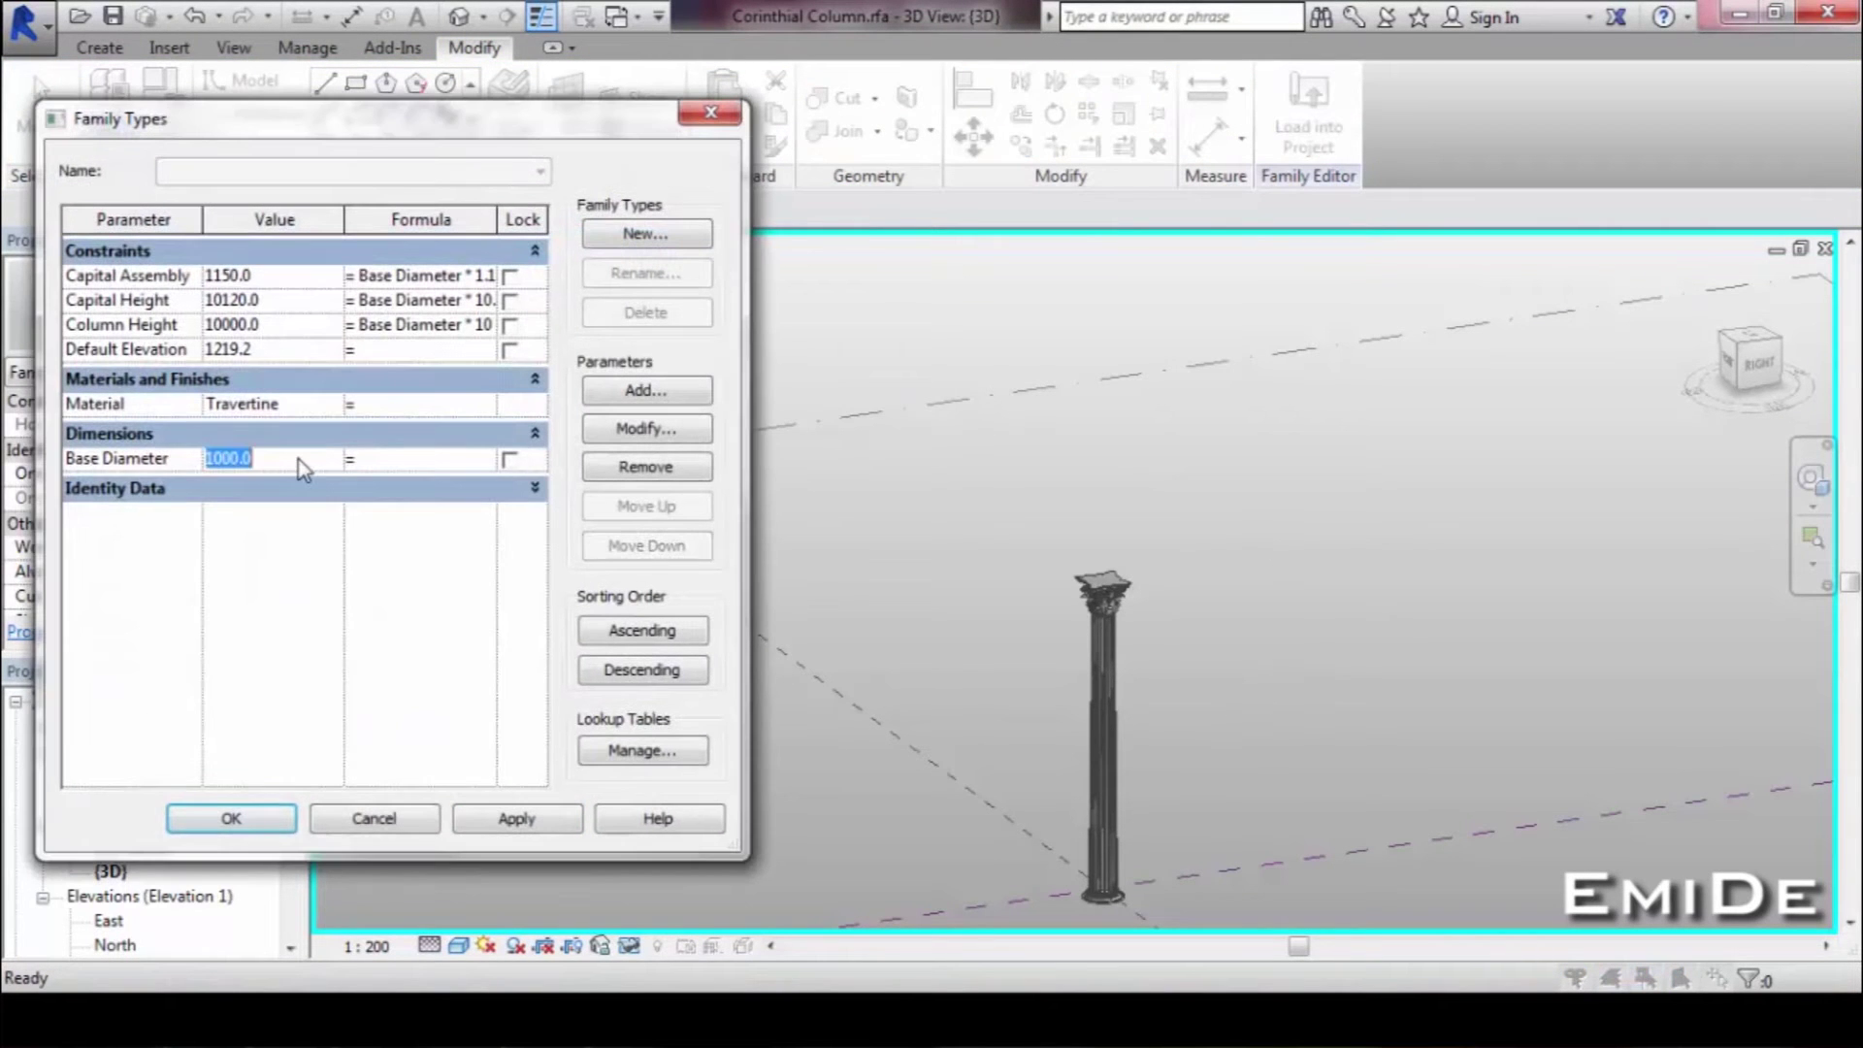
{"action": "left_click", "coordinate": [514, 818]}
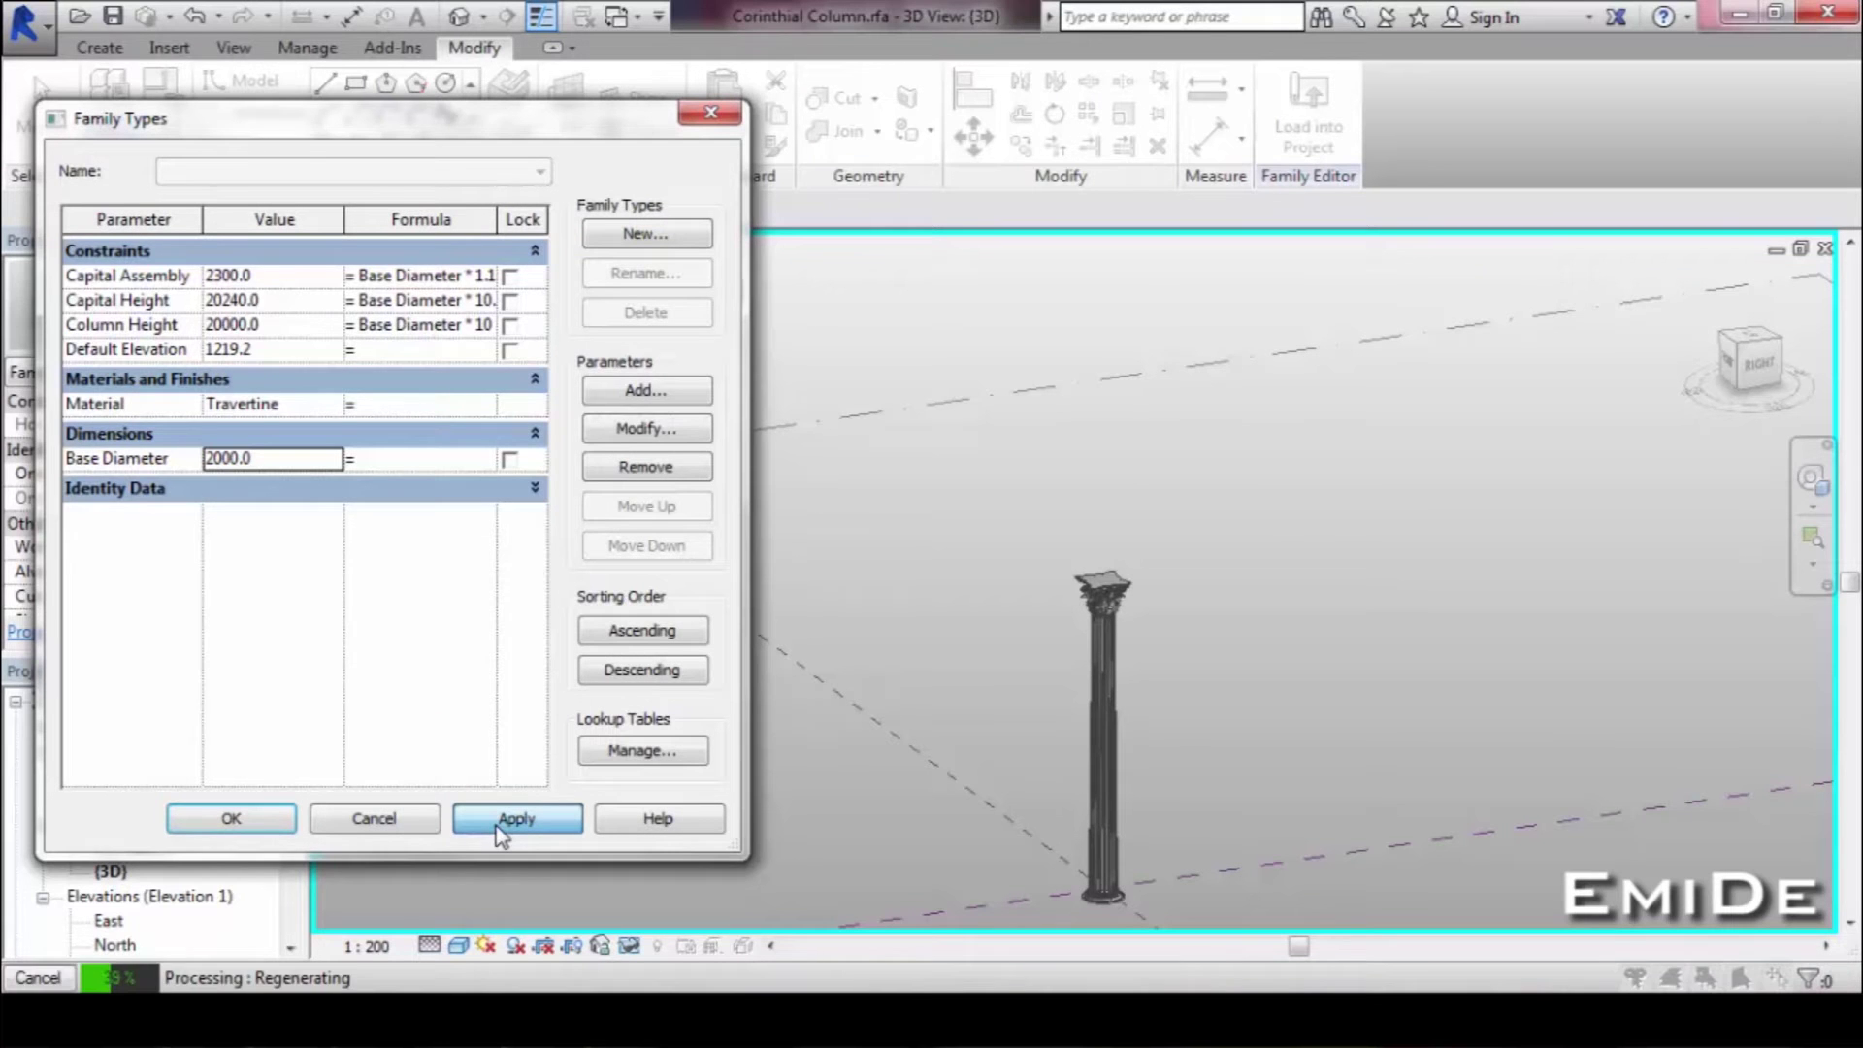
{"action": "left_click", "coordinate": [256, 822]}
Select the base mass at the foot of the column and open its nested family for editing.
{"action": "left_click", "coordinate": [1810, 480]}
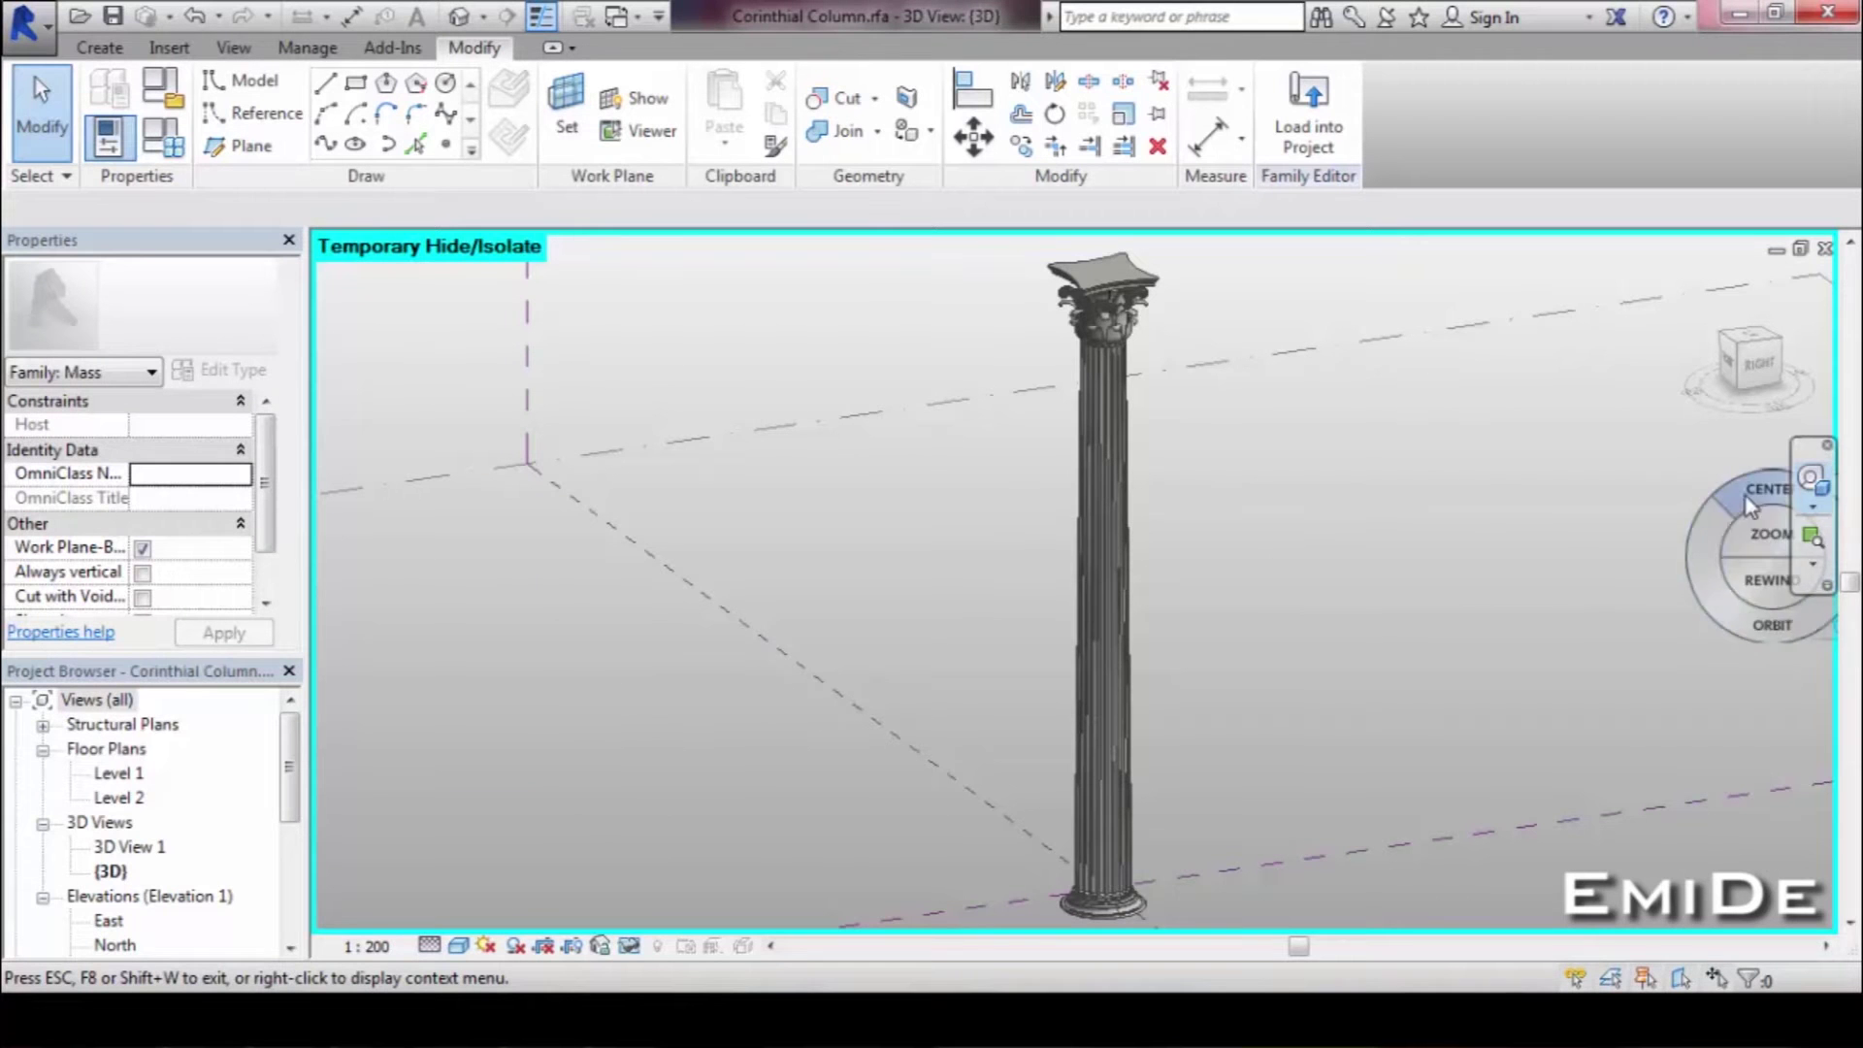
{"action": "left_click_drag", "start_coordinate": [1163, 546], "coordinate": [1108, 619]}
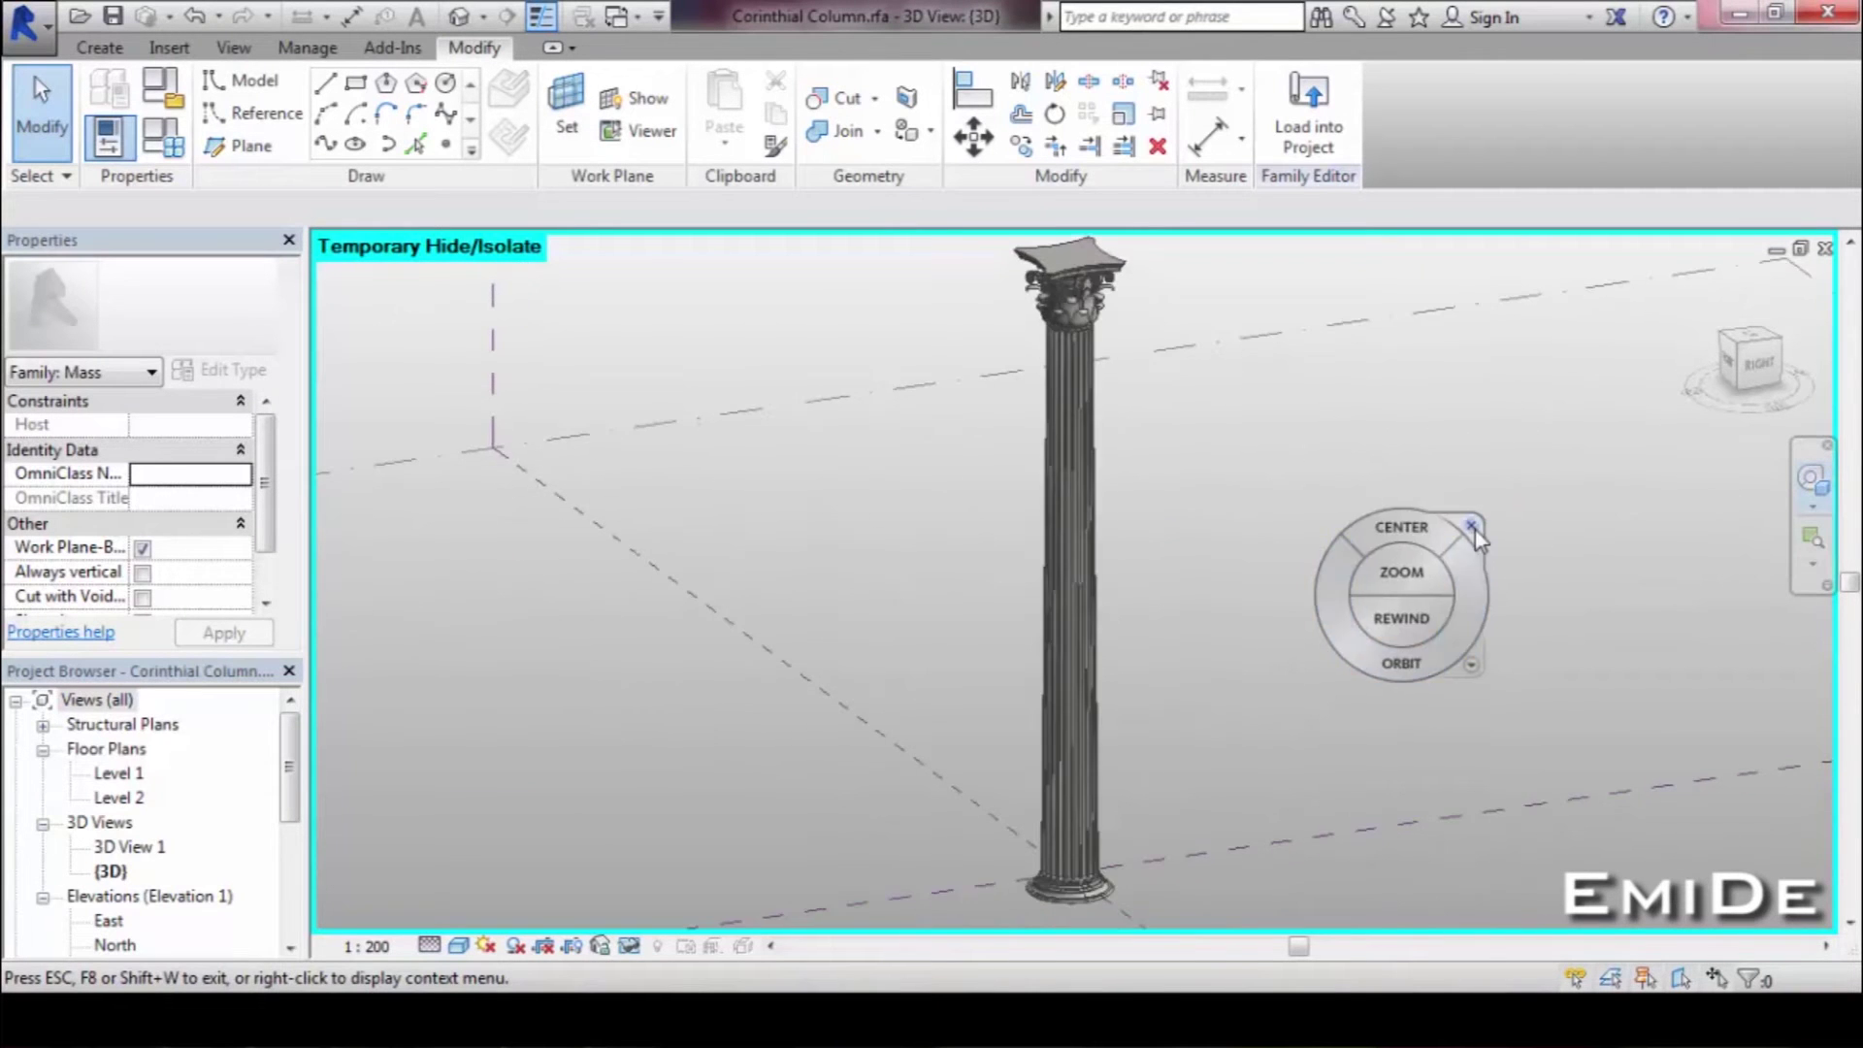
{"action": "left_click", "coordinate": [1471, 526]}
{"action": "middle_click_drag", "start_coordinate": [1529, 531], "coordinate": [1285, 566], "text": "shift"}
{"action": "middle_click_drag", "start_coordinate": [1357, 643], "coordinate": [1156, 632]}
{"action": "scroll", "coordinate": [1156, 631], "scroll_direction": "up", "scroll_amount": 4}
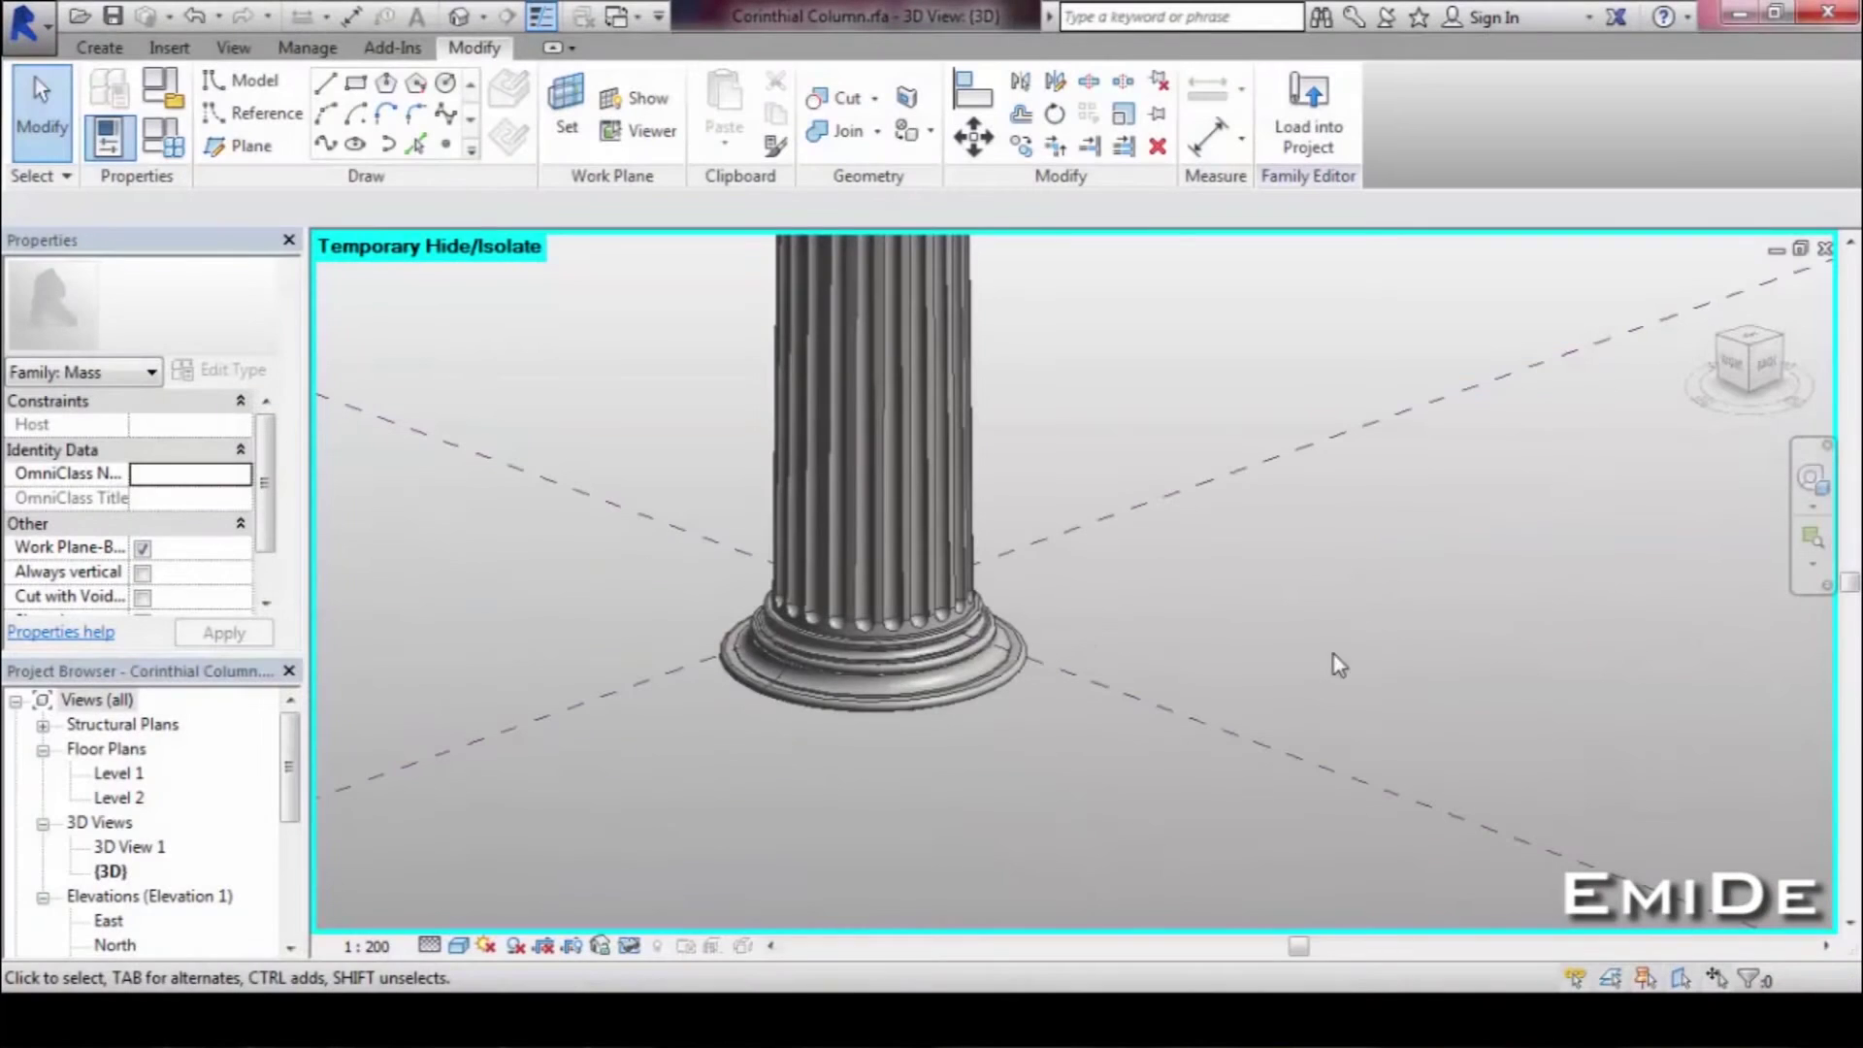
{"action": "left_click", "coordinate": [959, 694]}
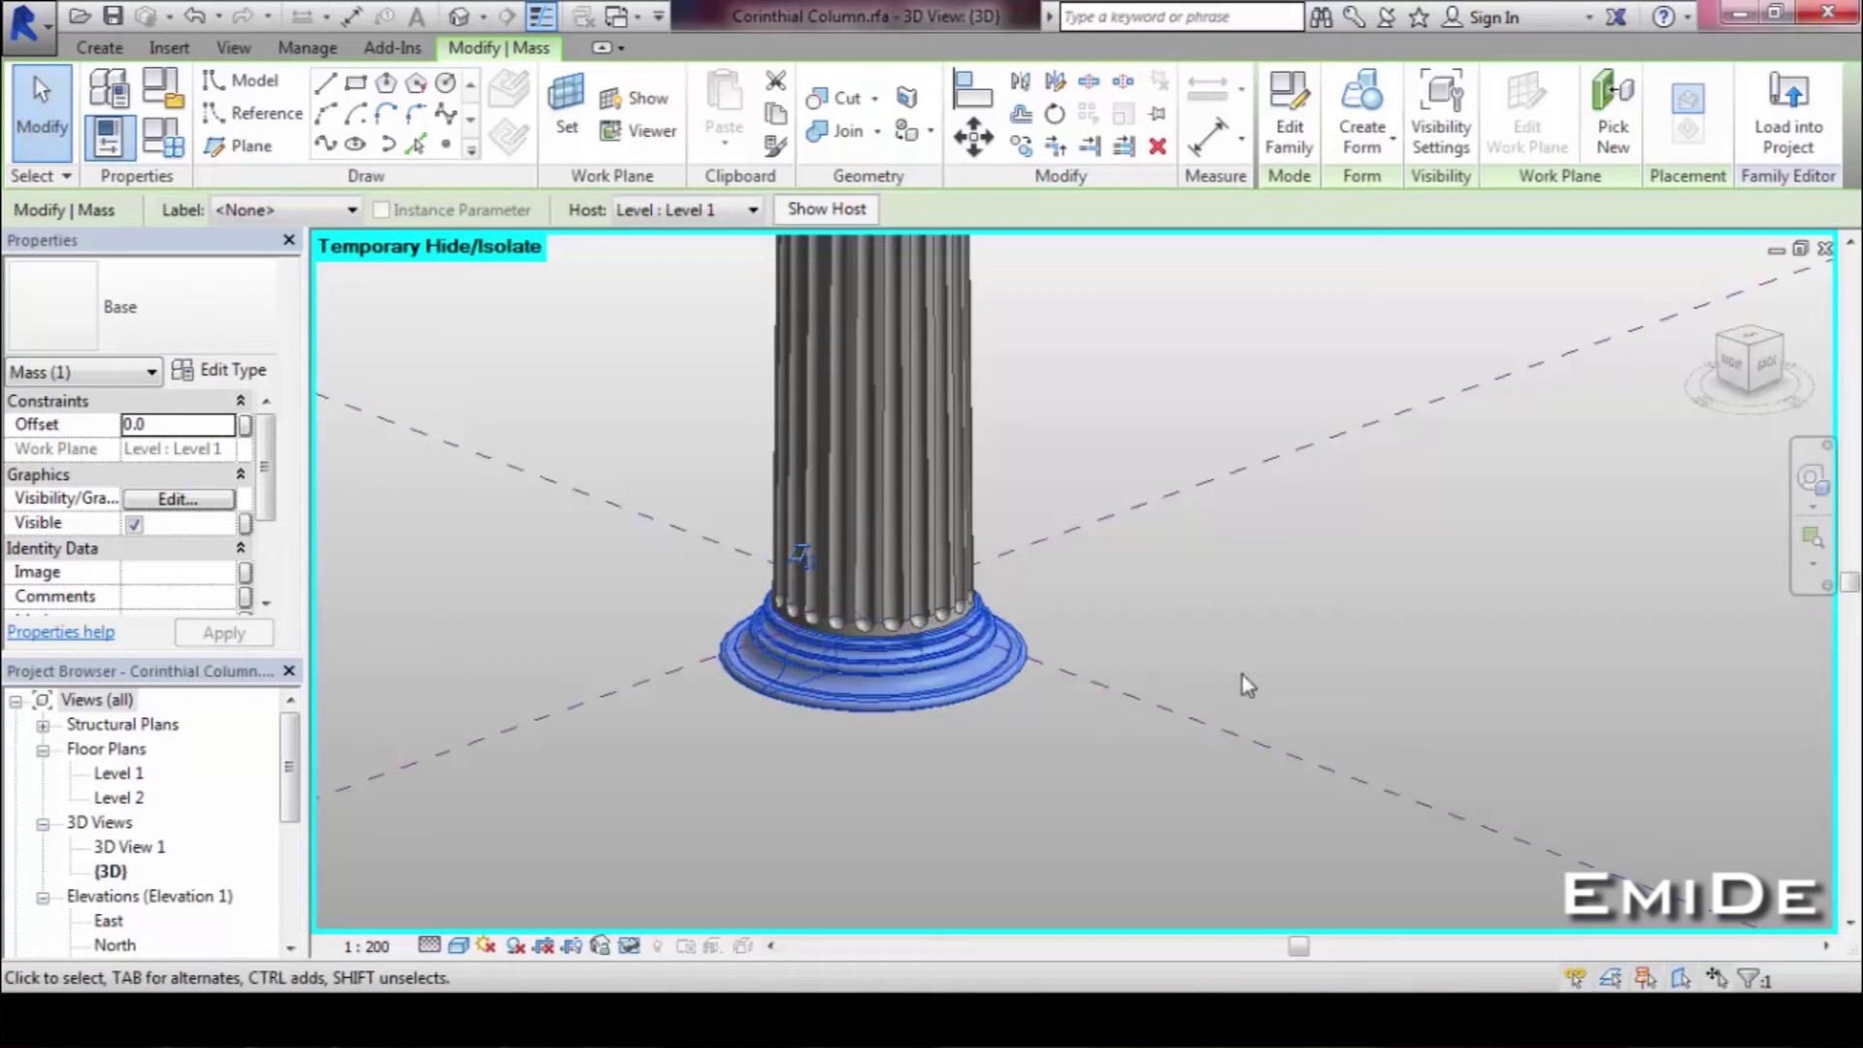
{"action": "left_click", "coordinate": [1308, 149]}
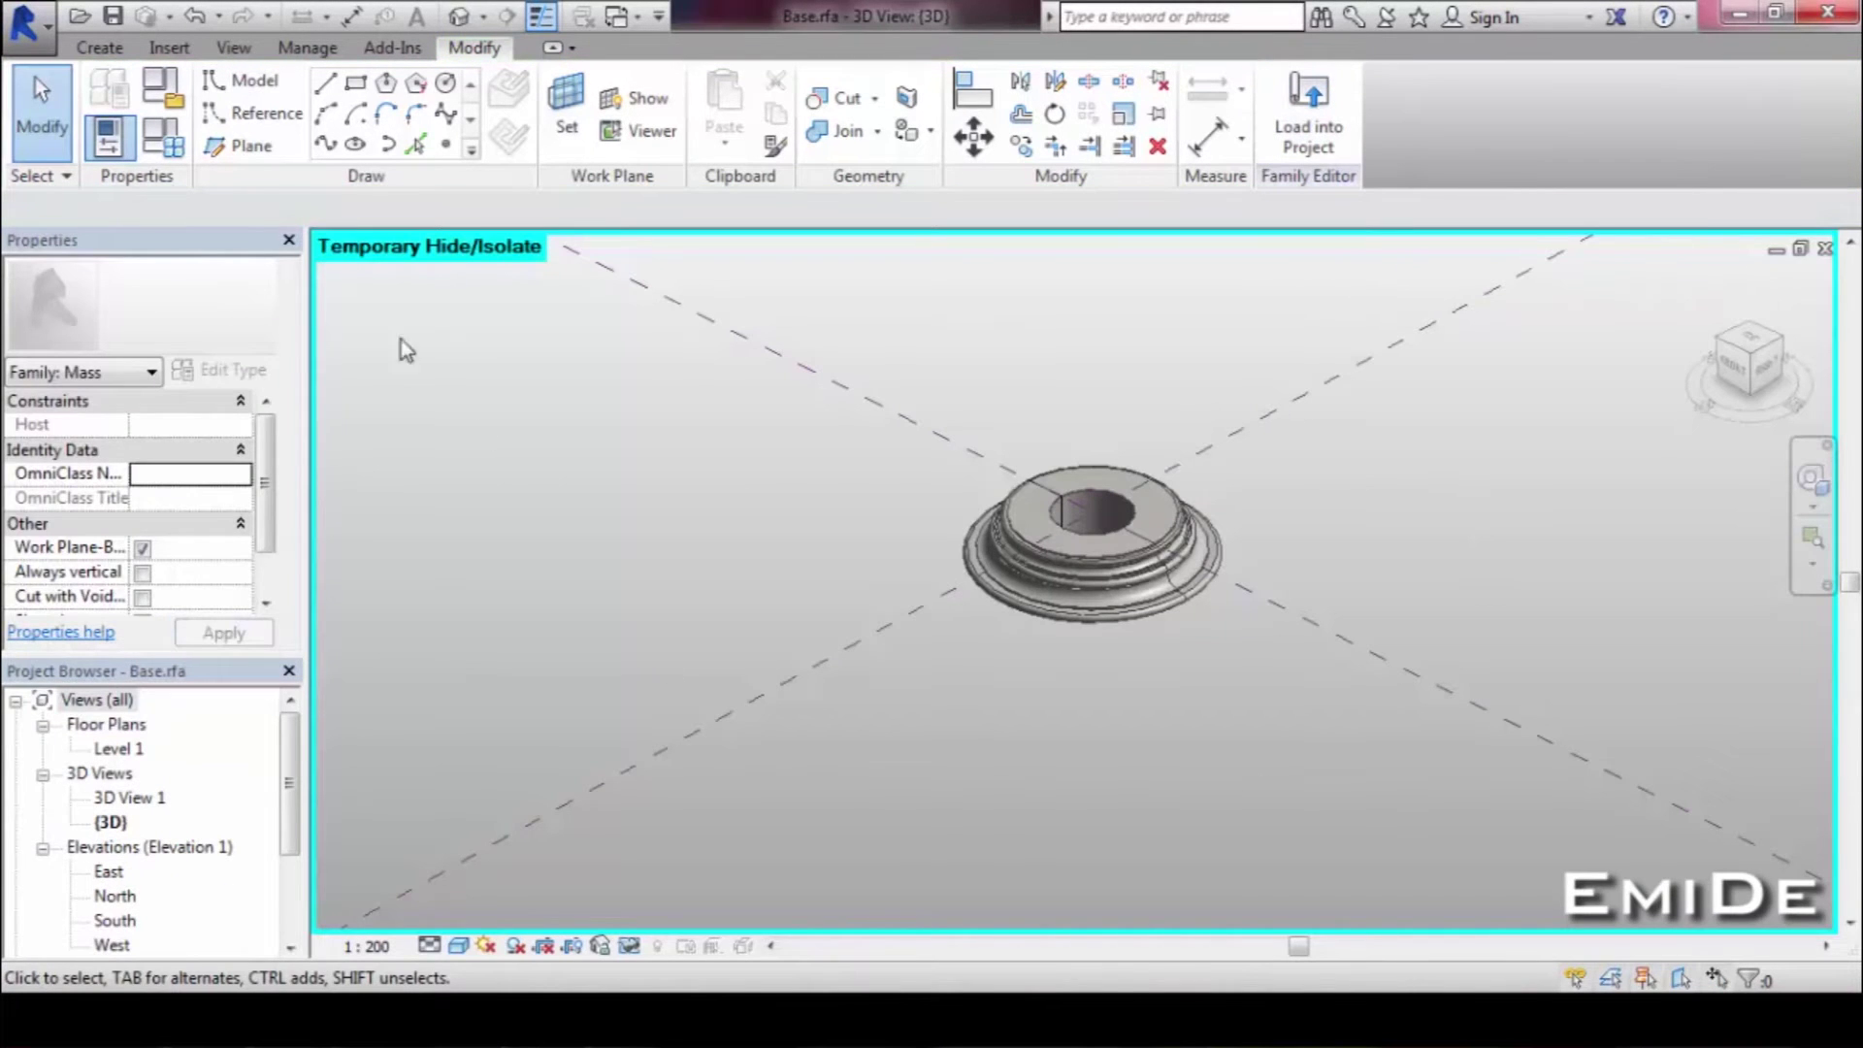
Set the Base Diameter parameter of the base family to 3000.
{"action": "left_click", "coordinate": [176, 149]}
{"action": "left_click", "coordinate": [304, 412]}
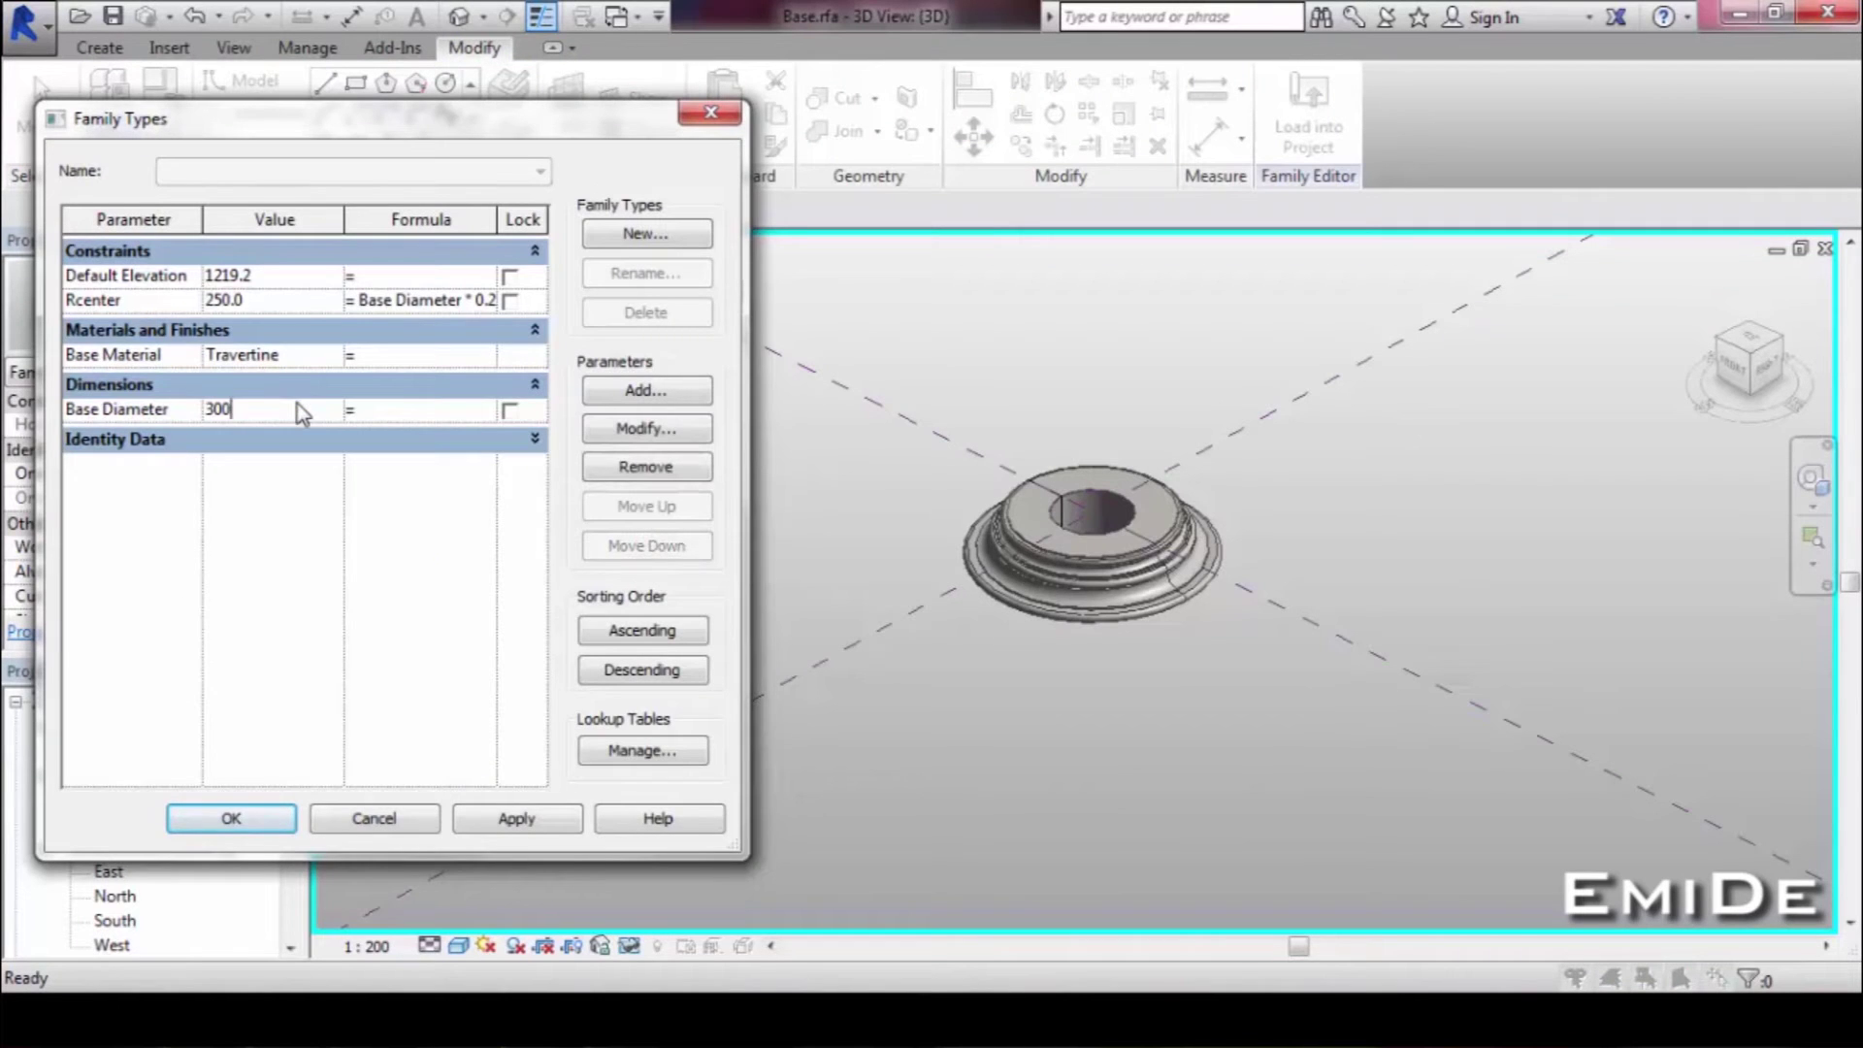
{"action": "left_click", "coordinate": [503, 822]}
{"action": "left_click", "coordinate": [231, 820]}
{"action": "middle_click_drag", "start_coordinate": [437, 633], "coordinate": [661, 540], "text": "shift"}
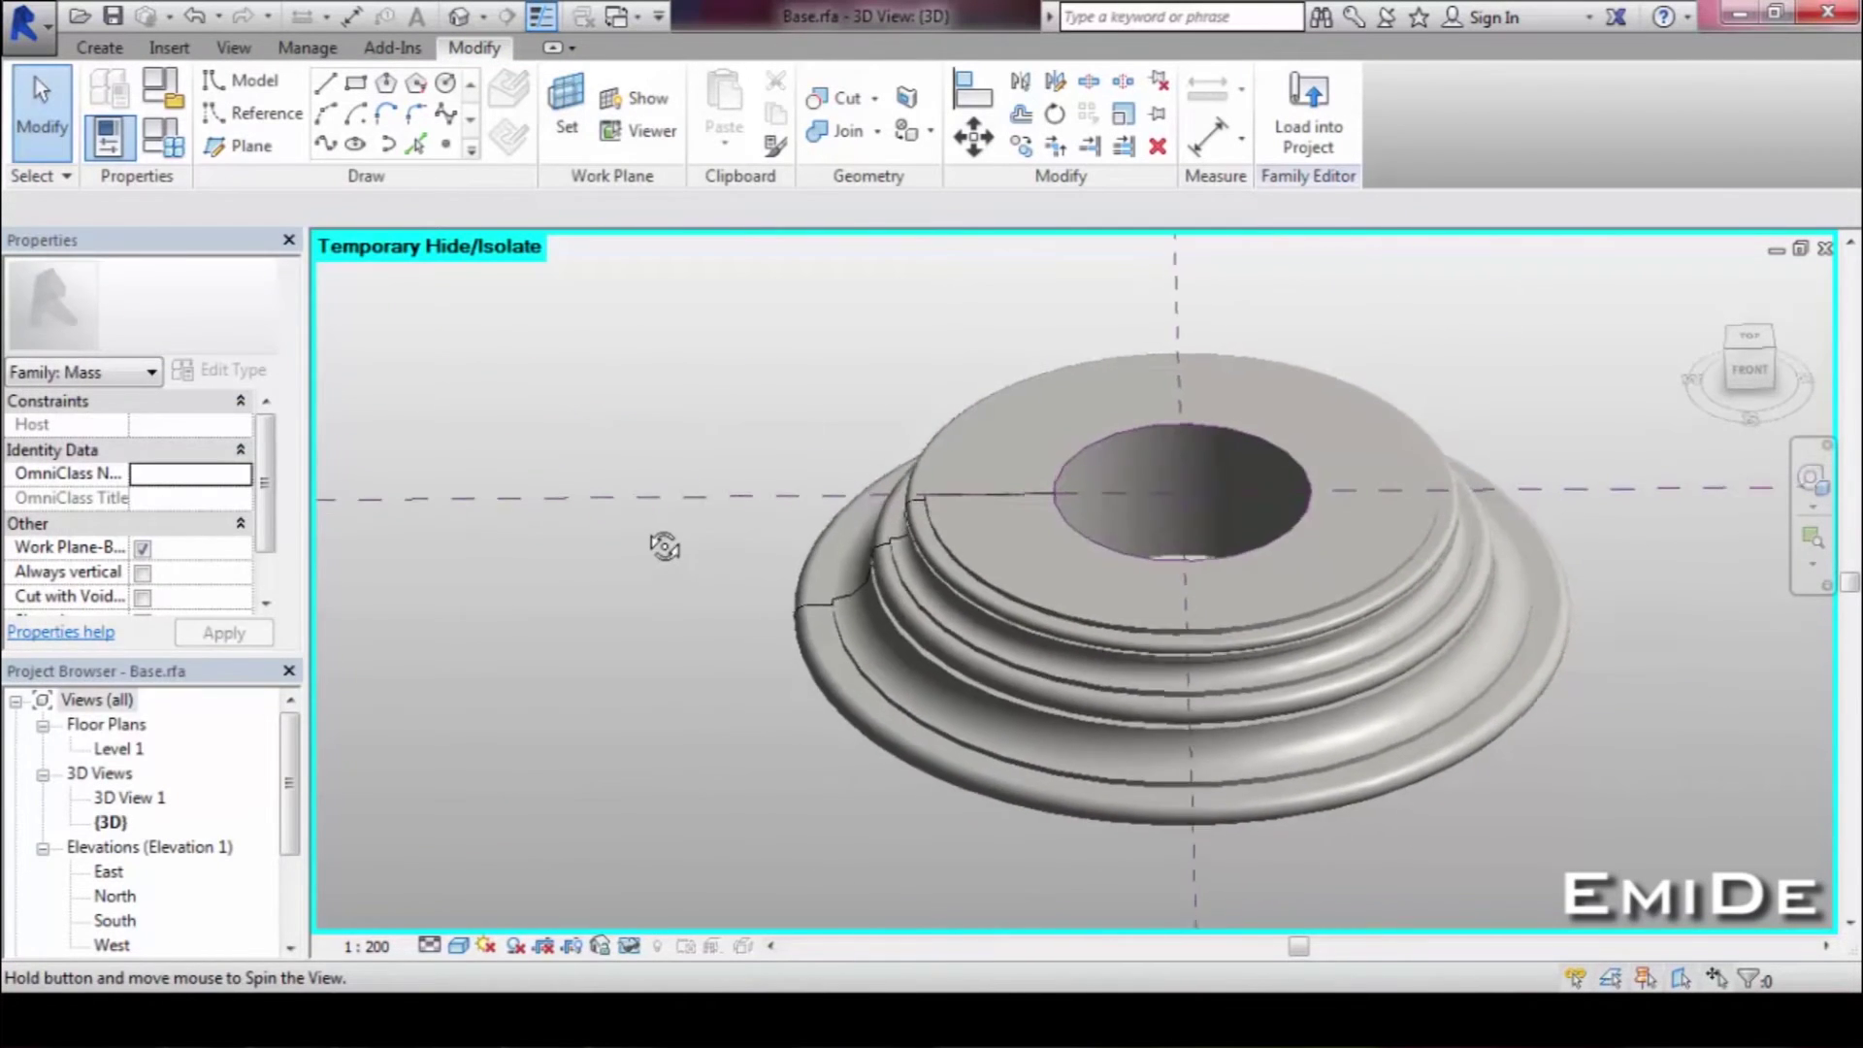
Temporarily hide the solid base form and open the nested Profile family behind it for editing.
{"action": "left_click", "coordinate": [961, 594]}
{"action": "left_click", "coordinate": [629, 946]}
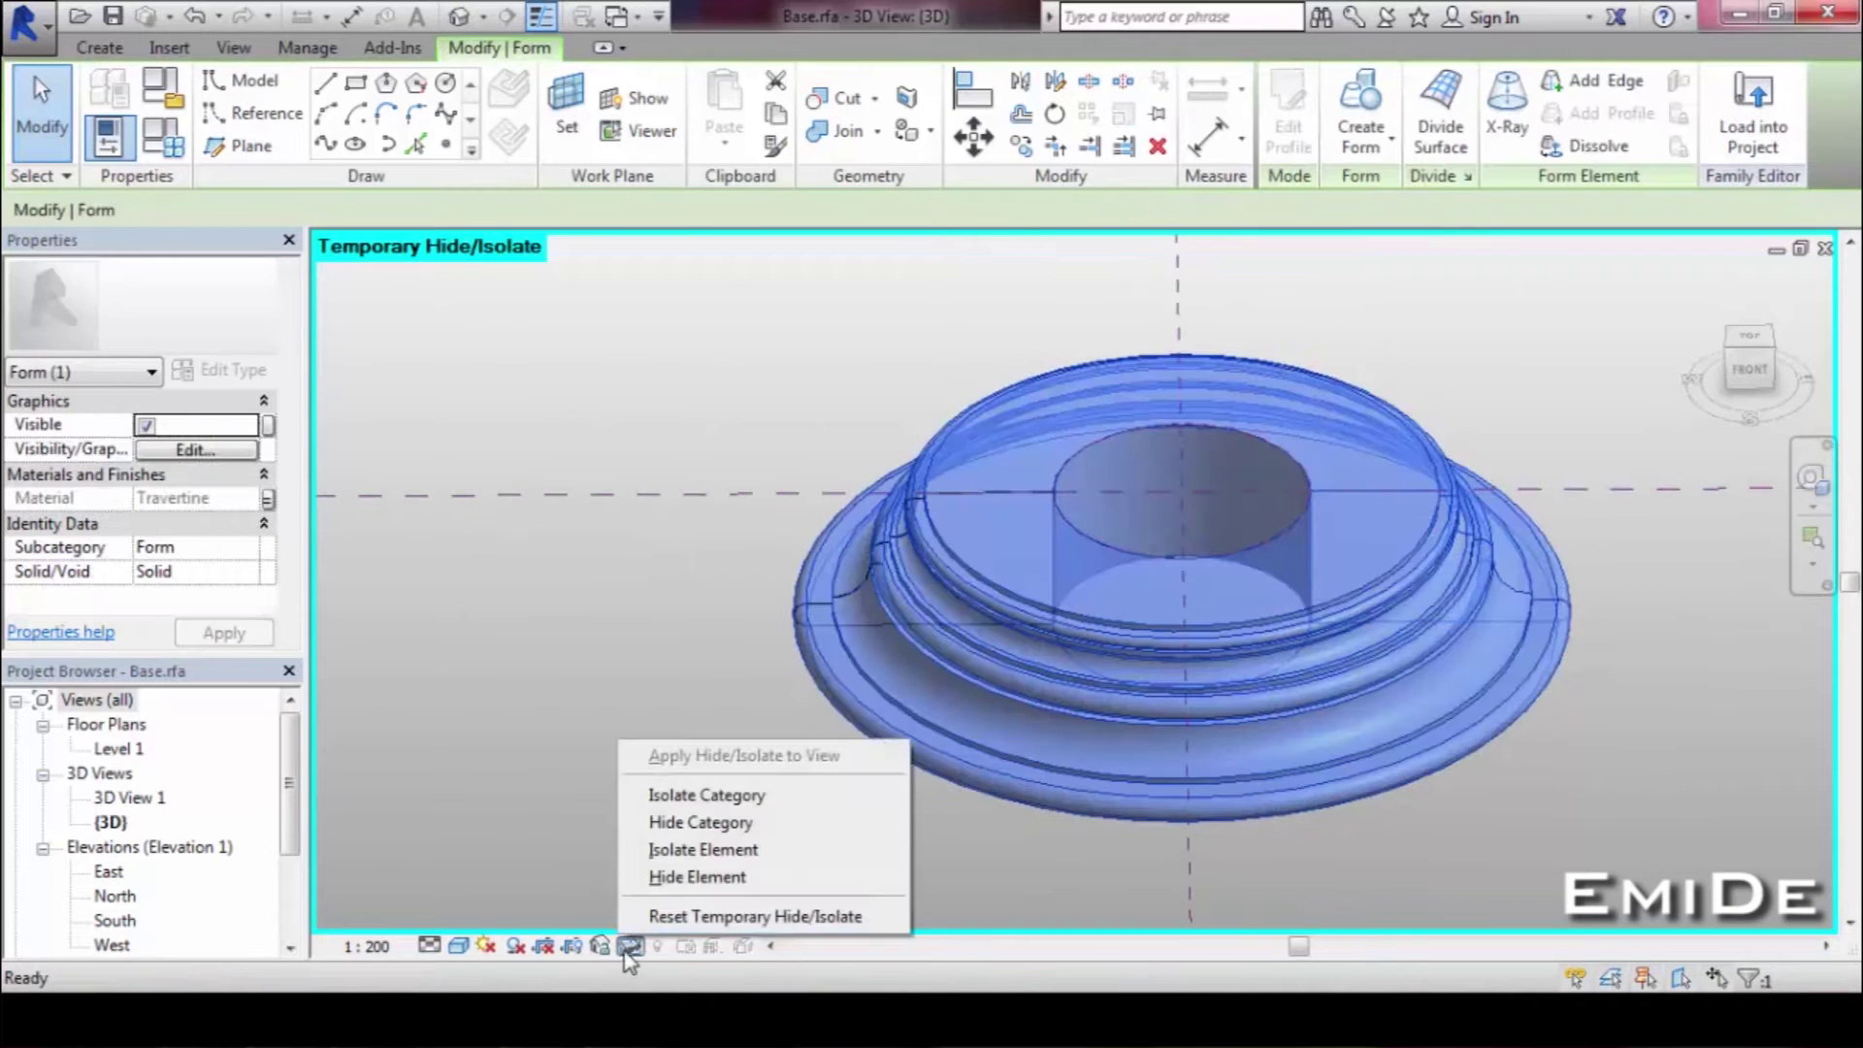
{"action": "left_click", "coordinate": [670, 877]}
{"action": "middle_click_drag", "start_coordinate": [1031, 753], "coordinate": [959, 636], "text": "shift"}
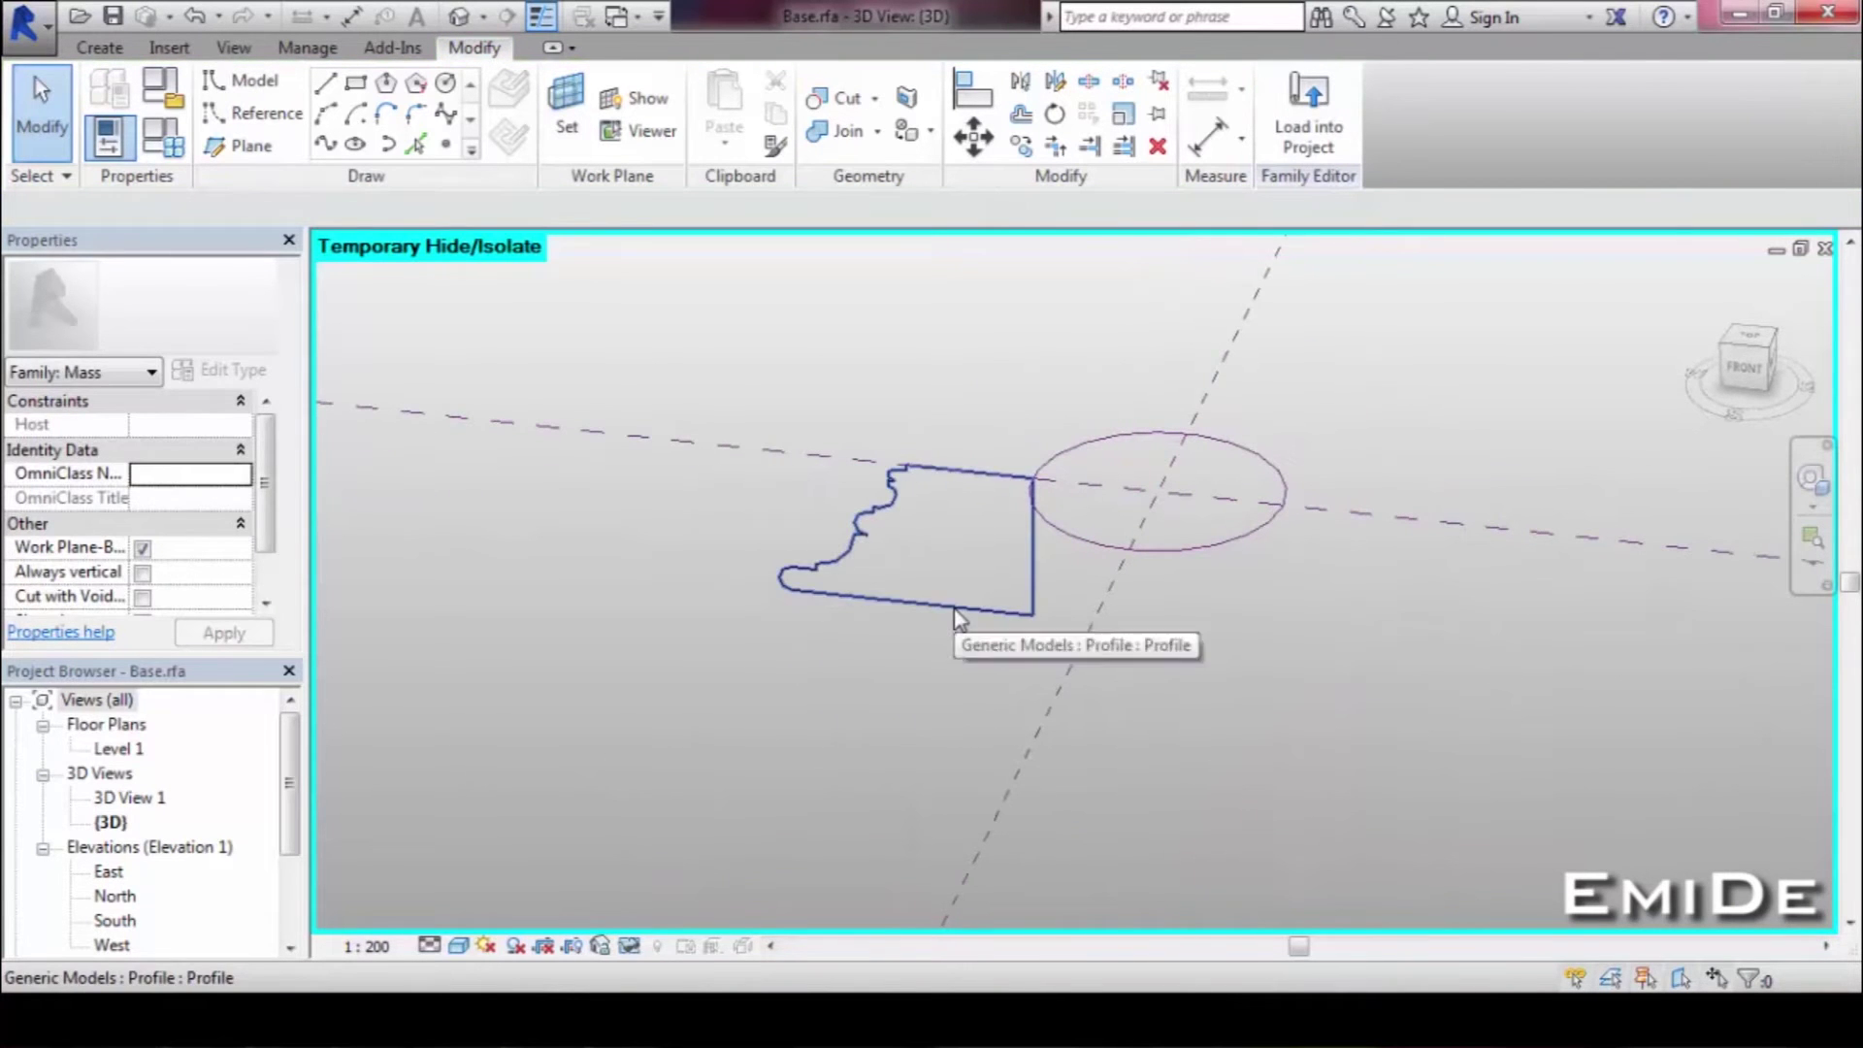
{"action": "left_click", "coordinate": [955, 628]}
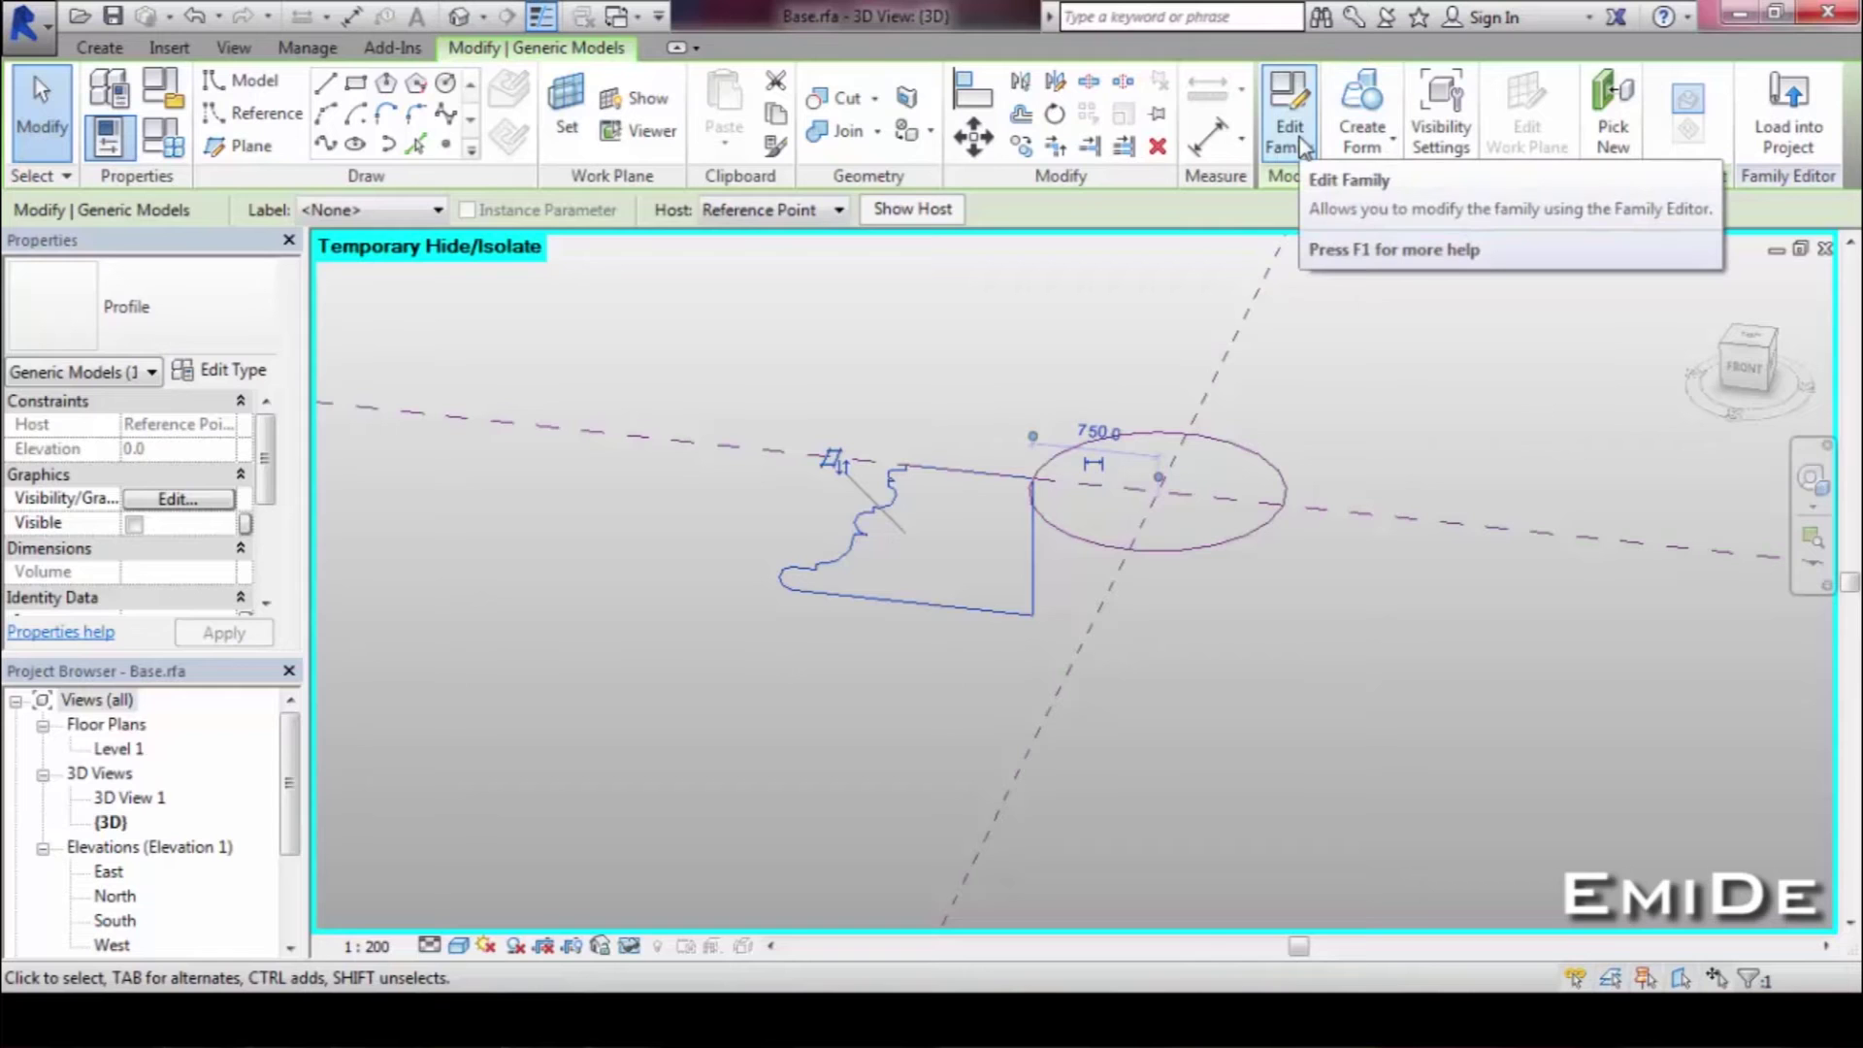
{"action": "left_click", "coordinate": [1301, 141]}
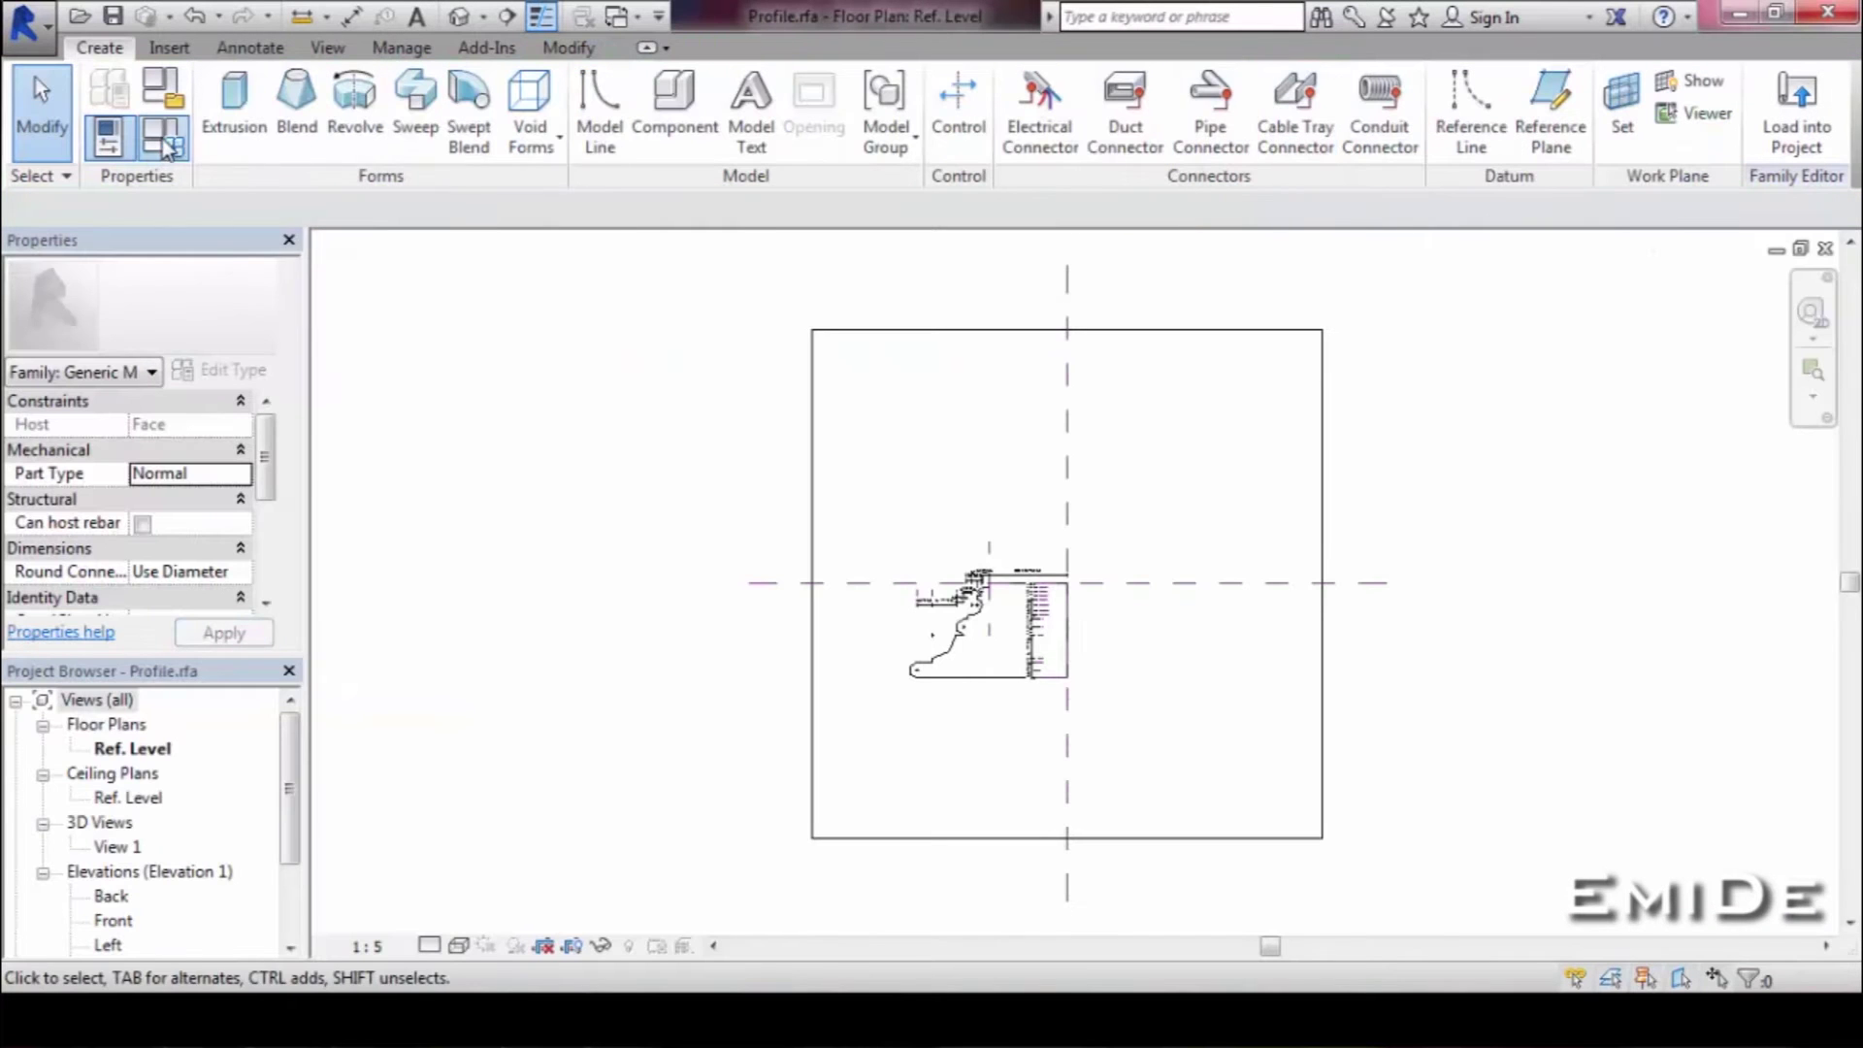
Test the Profile family with a Base Diameter of 3000 and set it back down to 1000.
{"action": "left_click", "coordinate": [161, 138]}
{"action": "left_click", "coordinate": [287, 479]}
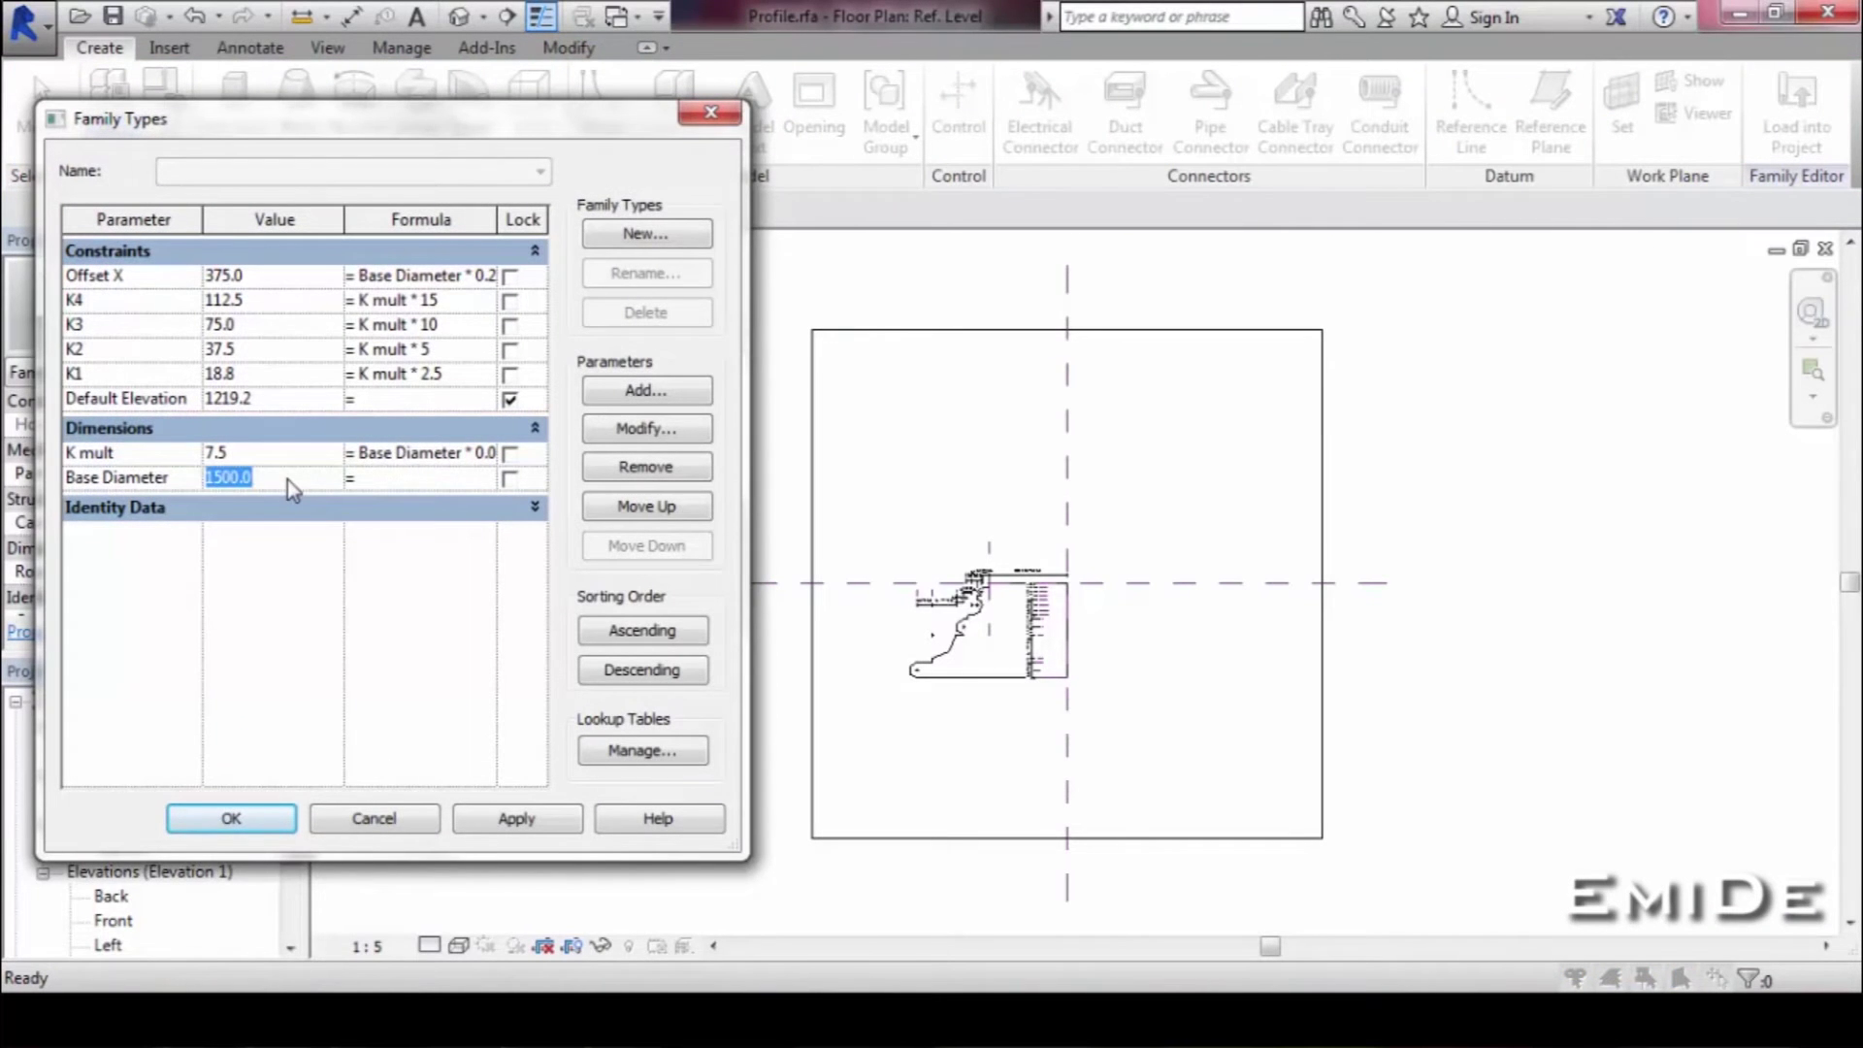
{"action": "type", "text": "3000"}
{"action": "left_click", "coordinate": [517, 820]}
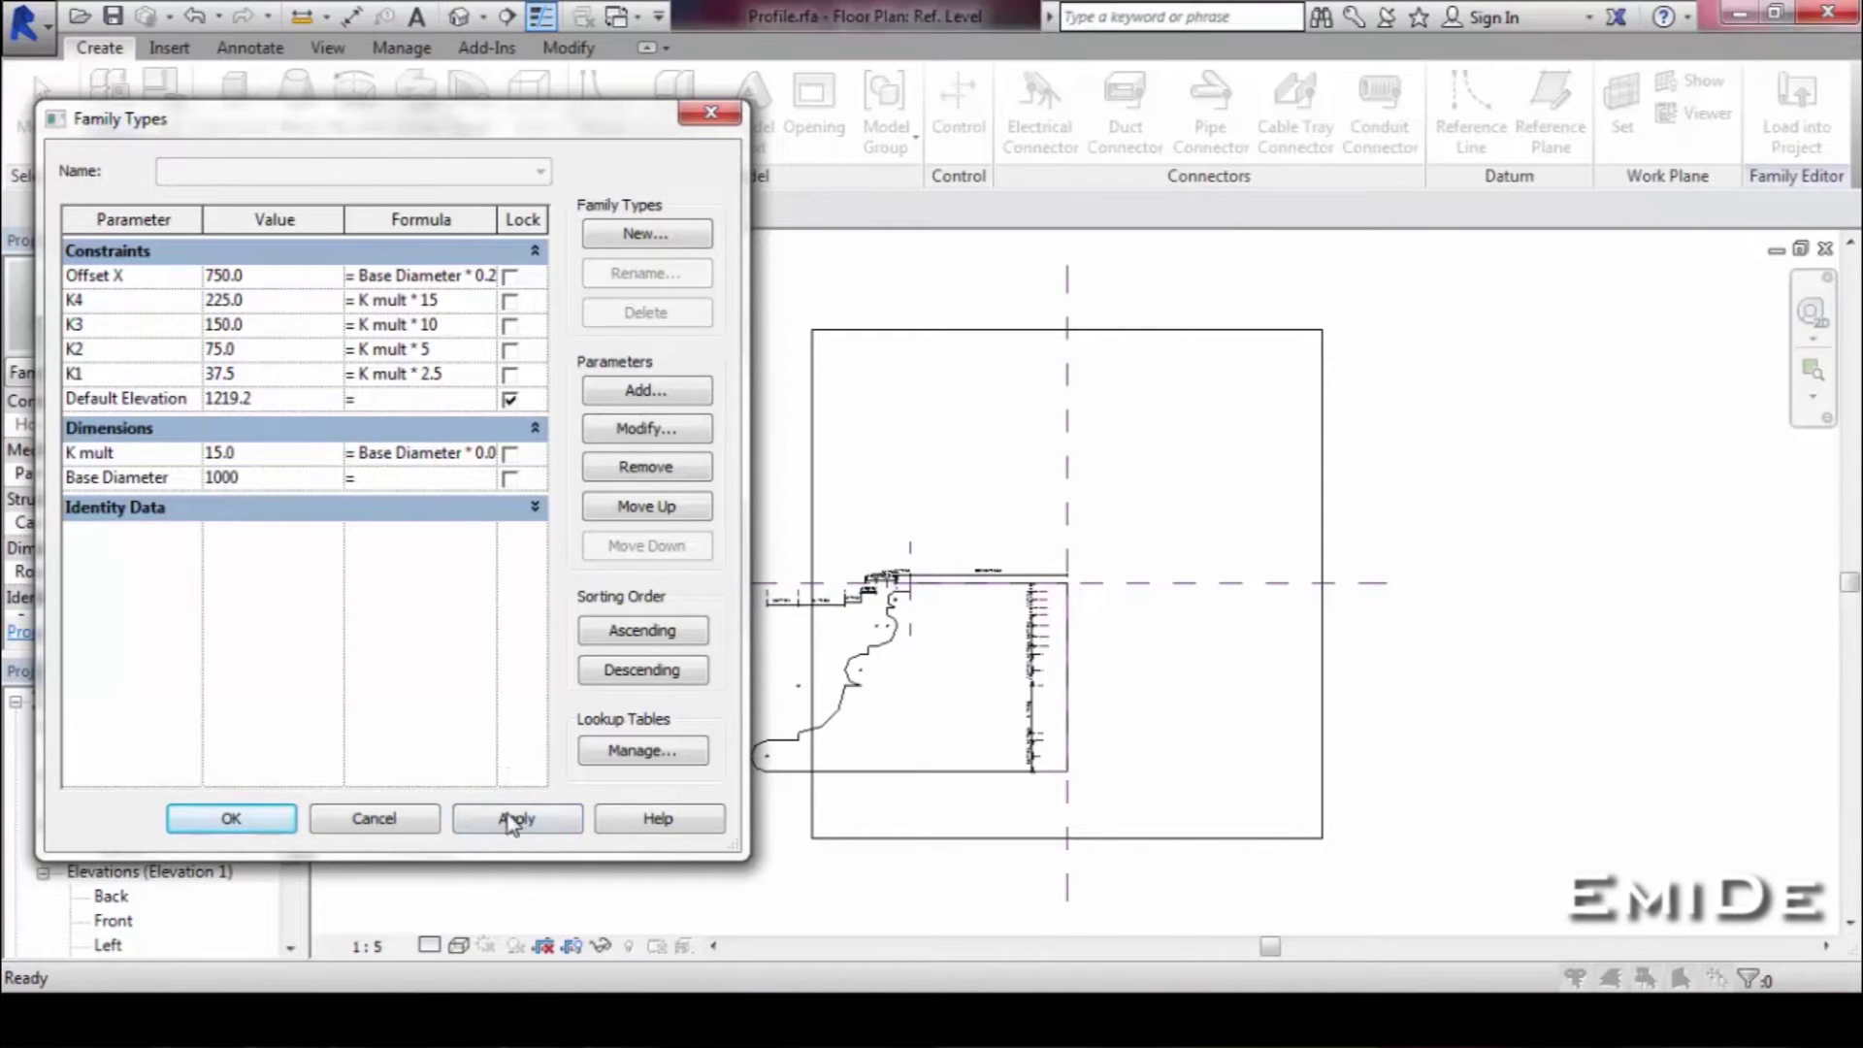
{"action": "left_click", "coordinate": [502, 815]}
{"action": "left_click", "coordinate": [250, 817]}
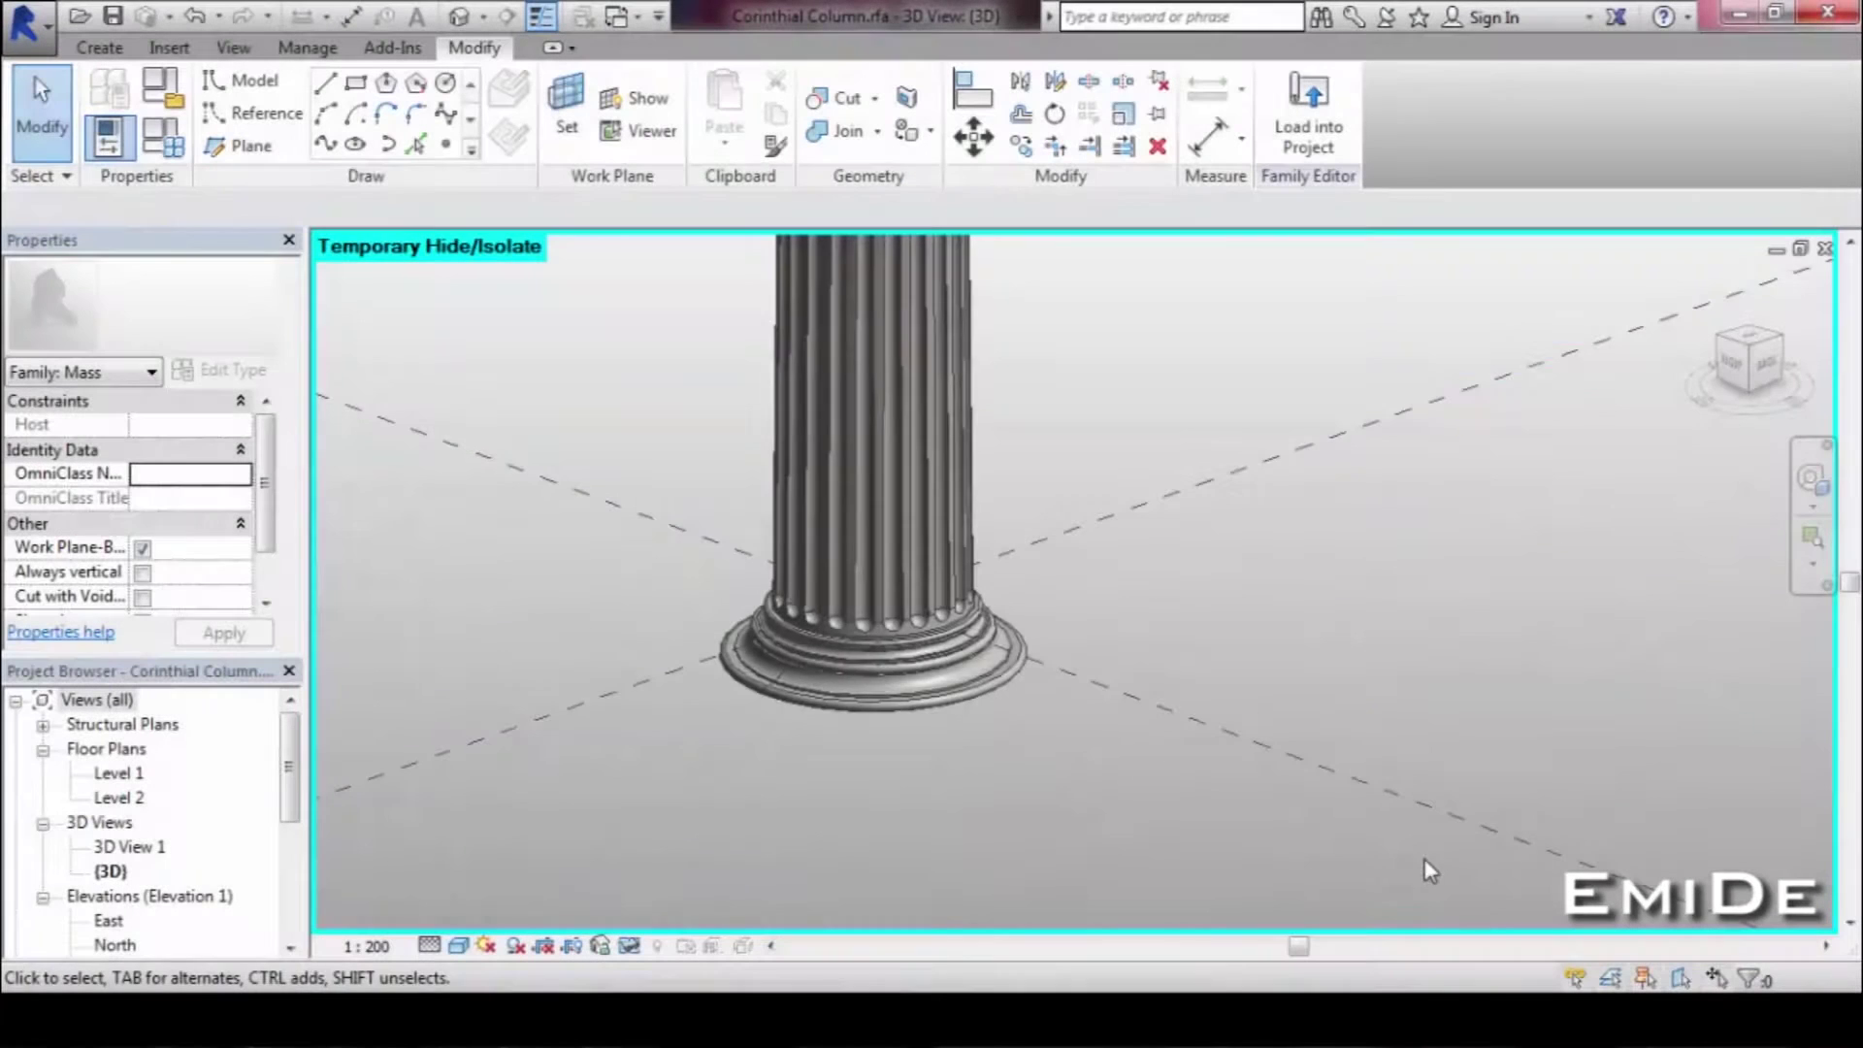
Open the column's nested shaft family for editing and set its Base Diameter to 1800.
{"action": "left_click_drag", "start_coordinate": [1426, 869], "coordinate": [1137, 574]}
{"action": "left_click", "coordinate": [1048, 563]}
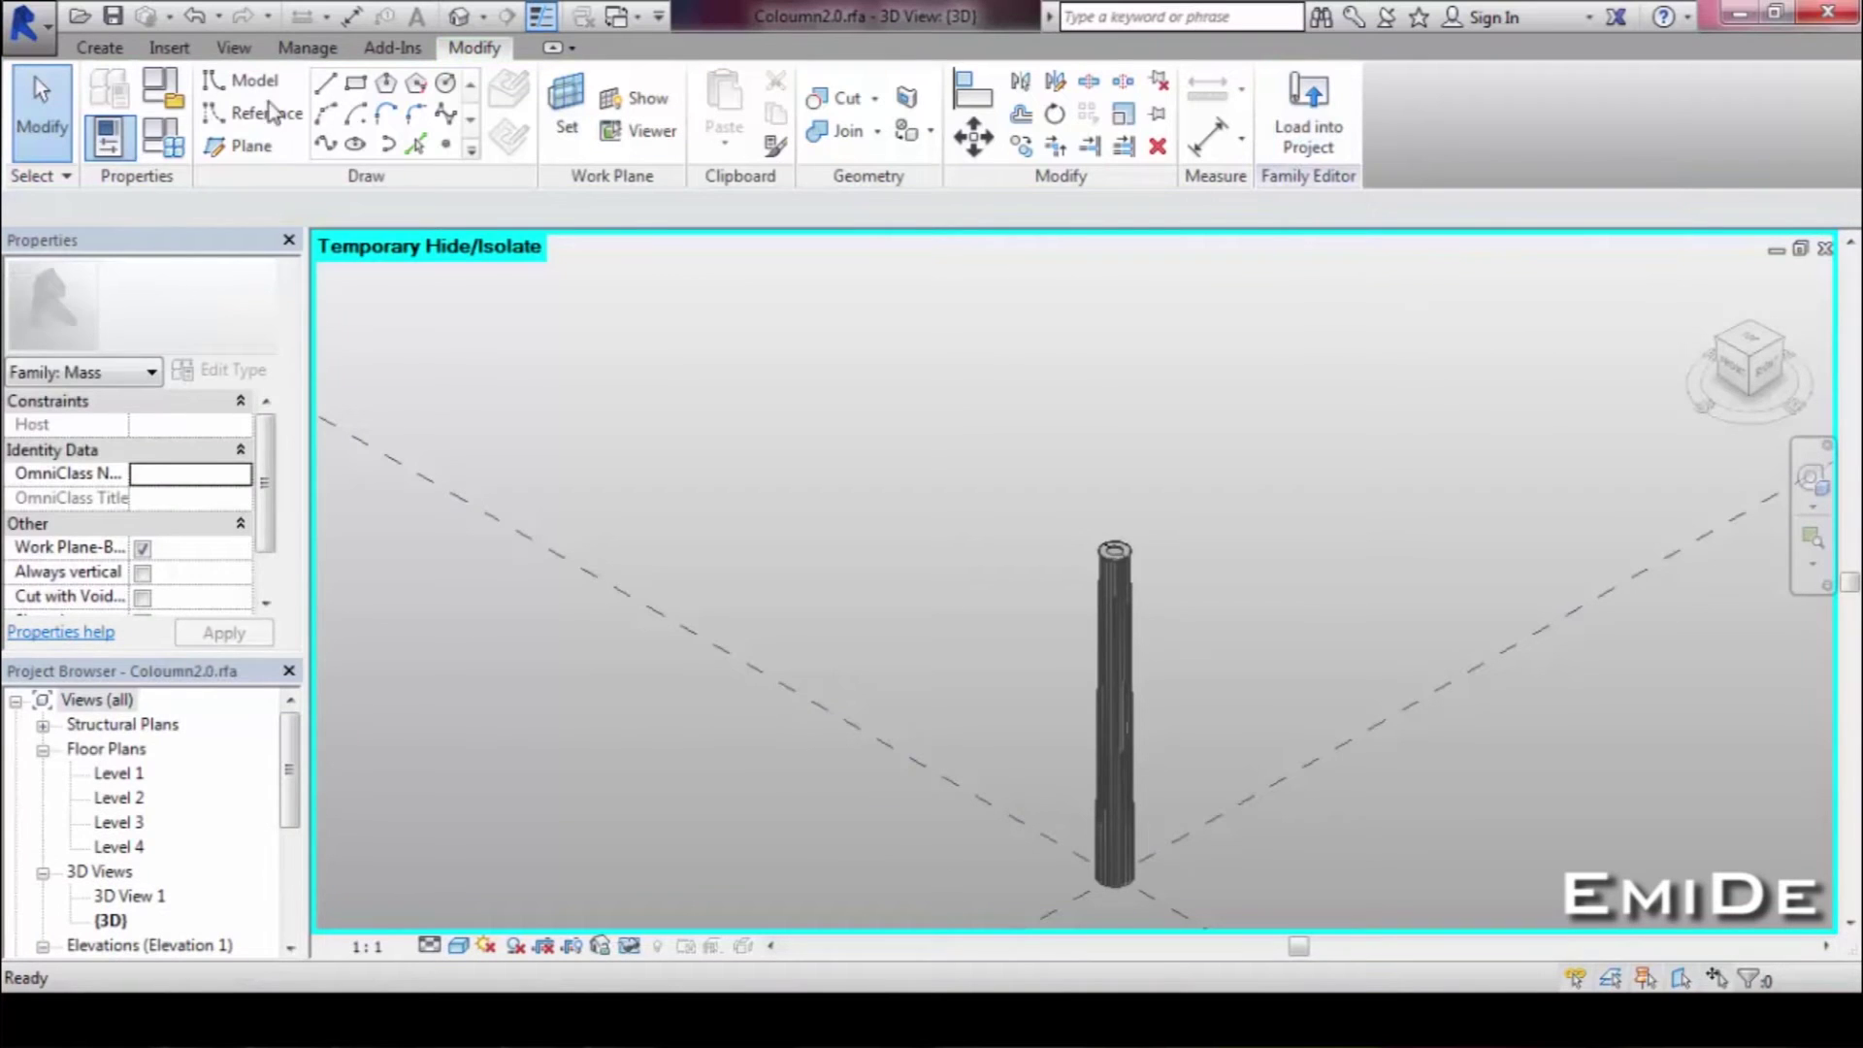
{"action": "left_click", "coordinate": [162, 89]}
{"action": "left_click", "coordinate": [299, 632]}
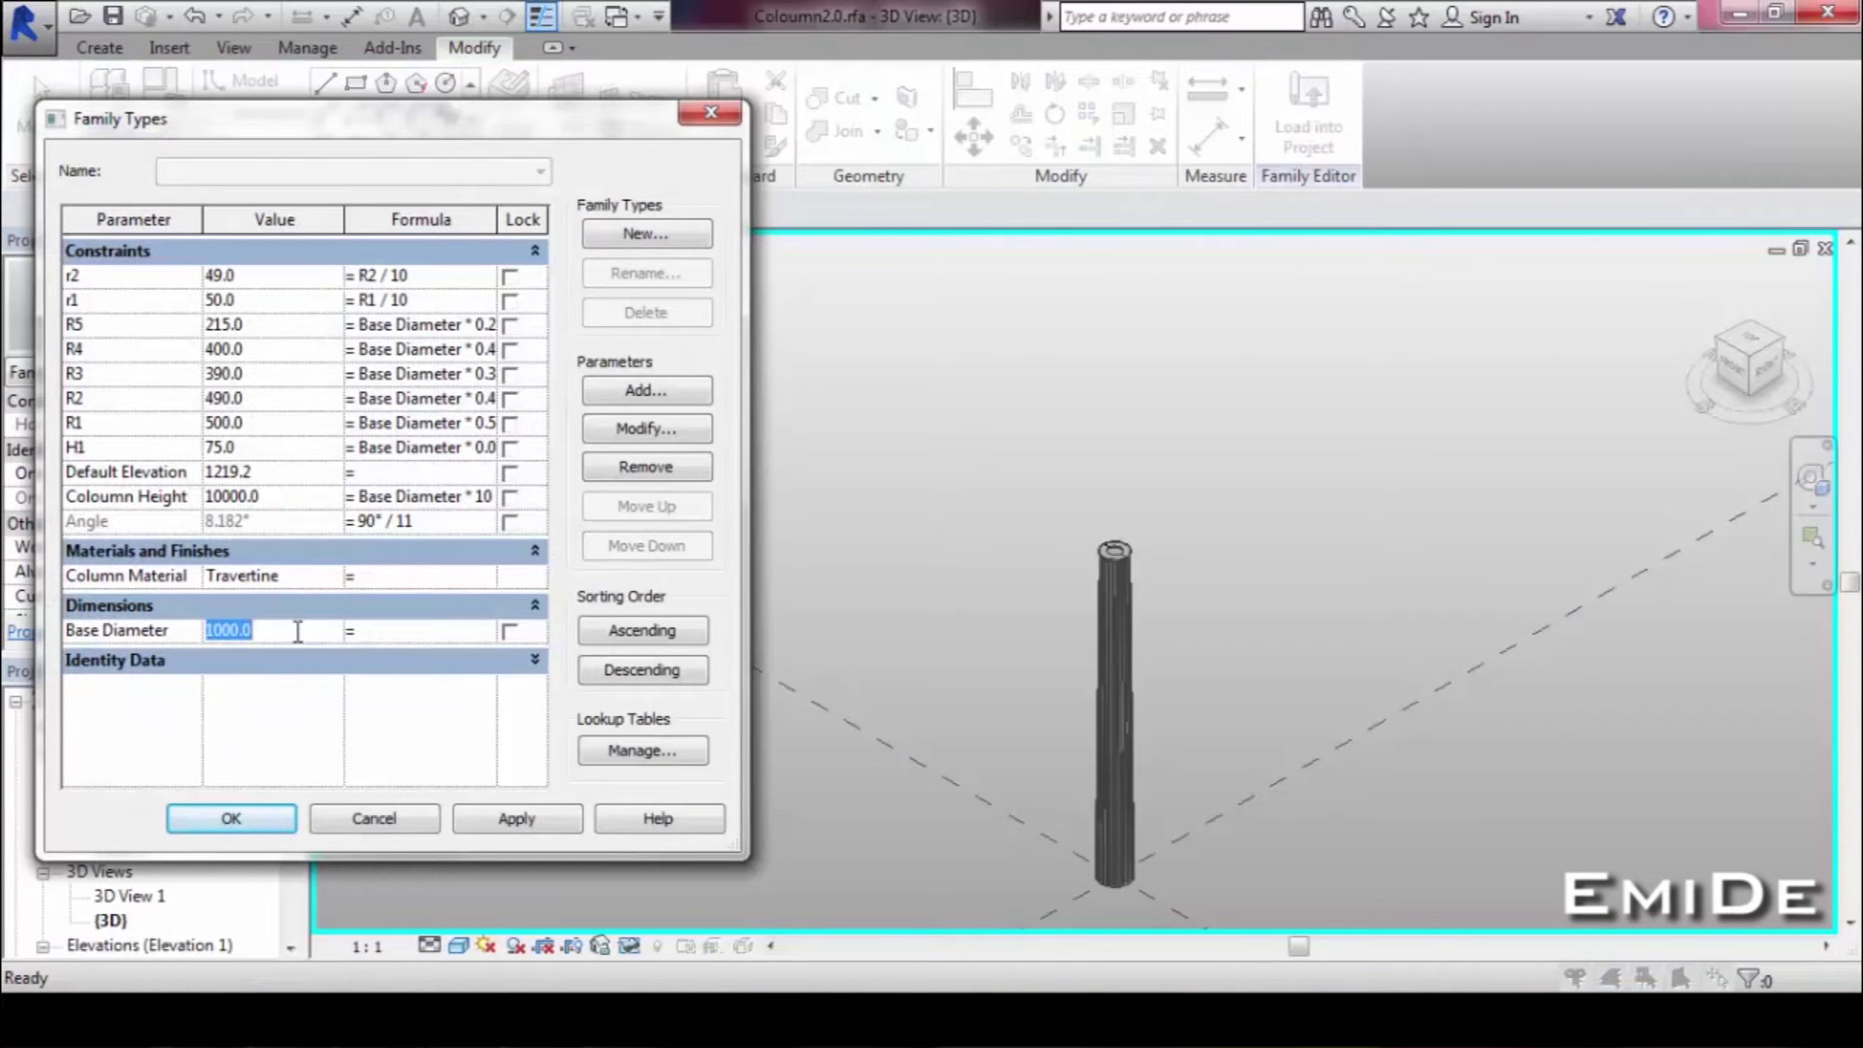
{"action": "left_click", "coordinate": [514, 819]}
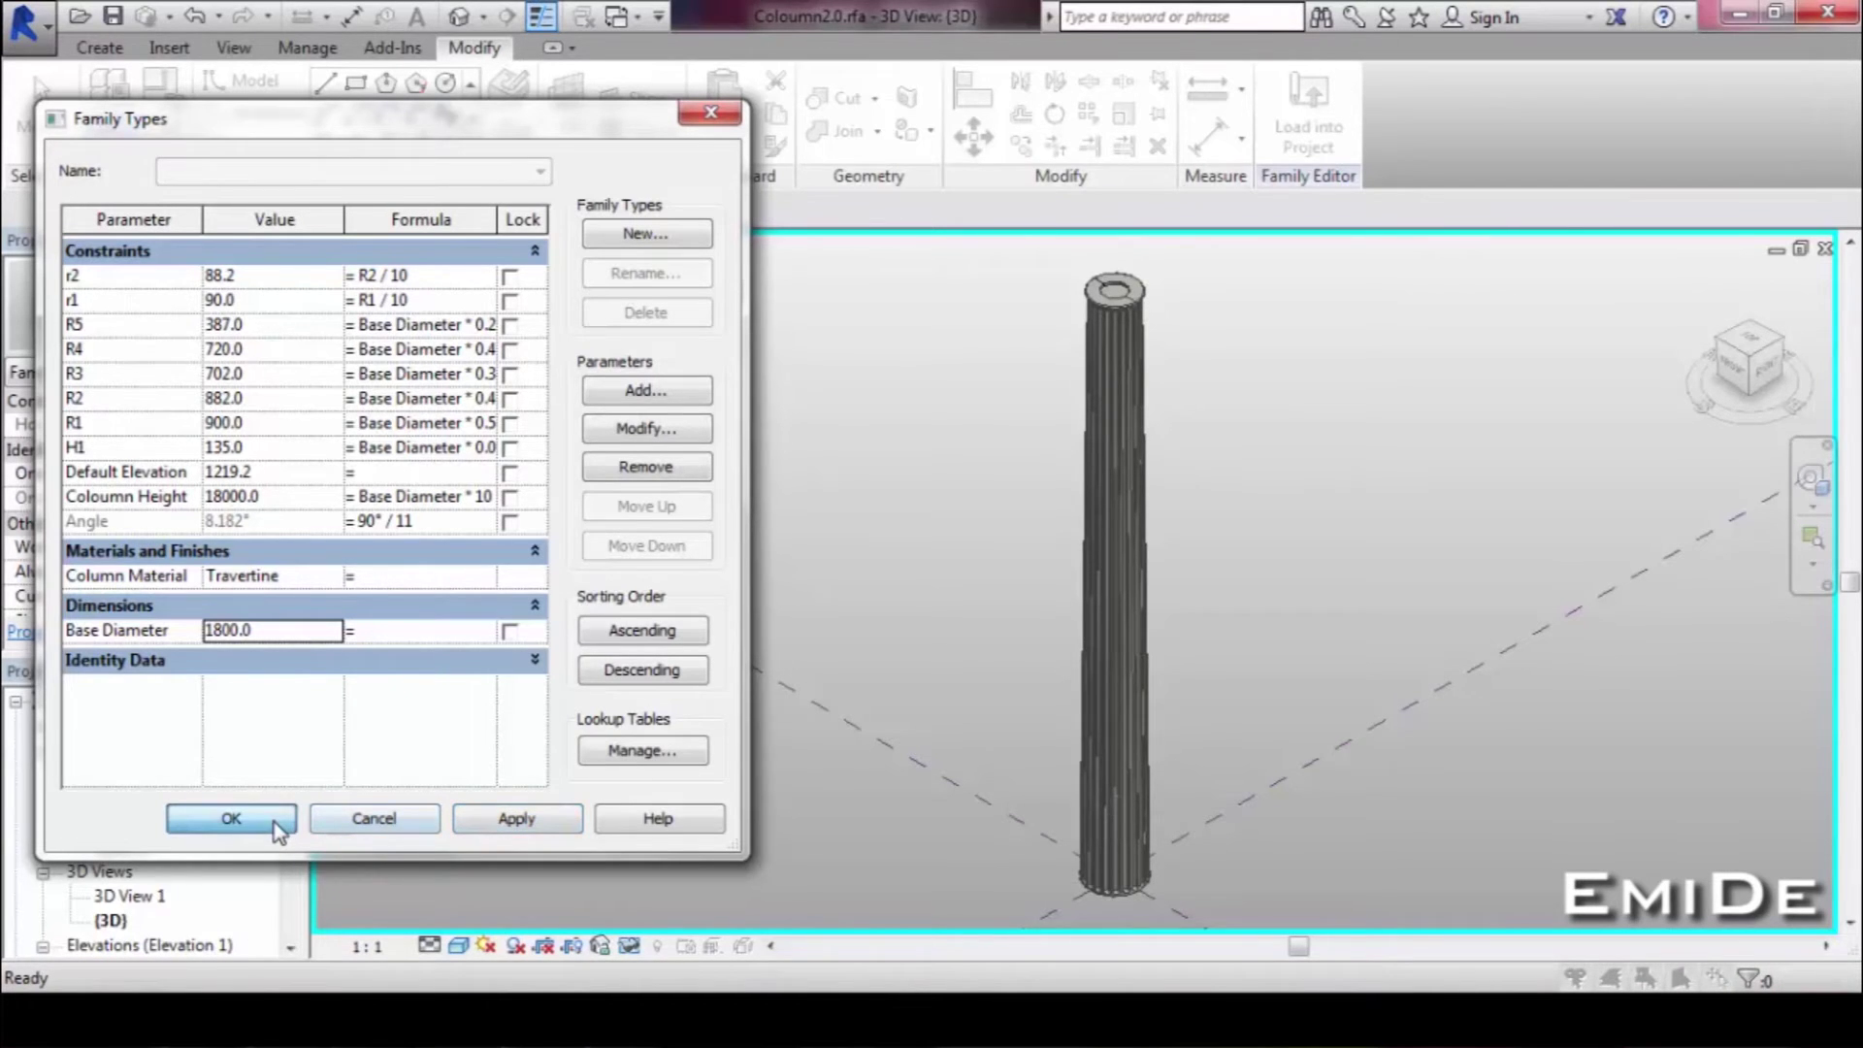
{"action": "left_click", "coordinate": [231, 818]}
Select the spherical void form at the lower end of one flute on the shaft.
{"action": "left_click", "coordinate": [1810, 478]}
{"action": "left_click_drag", "start_coordinate": [981, 825], "coordinate": [1250, 924]}
{"action": "left_click", "coordinate": [1154, 715]}
{"action": "left_click", "coordinate": [1168, 748]}
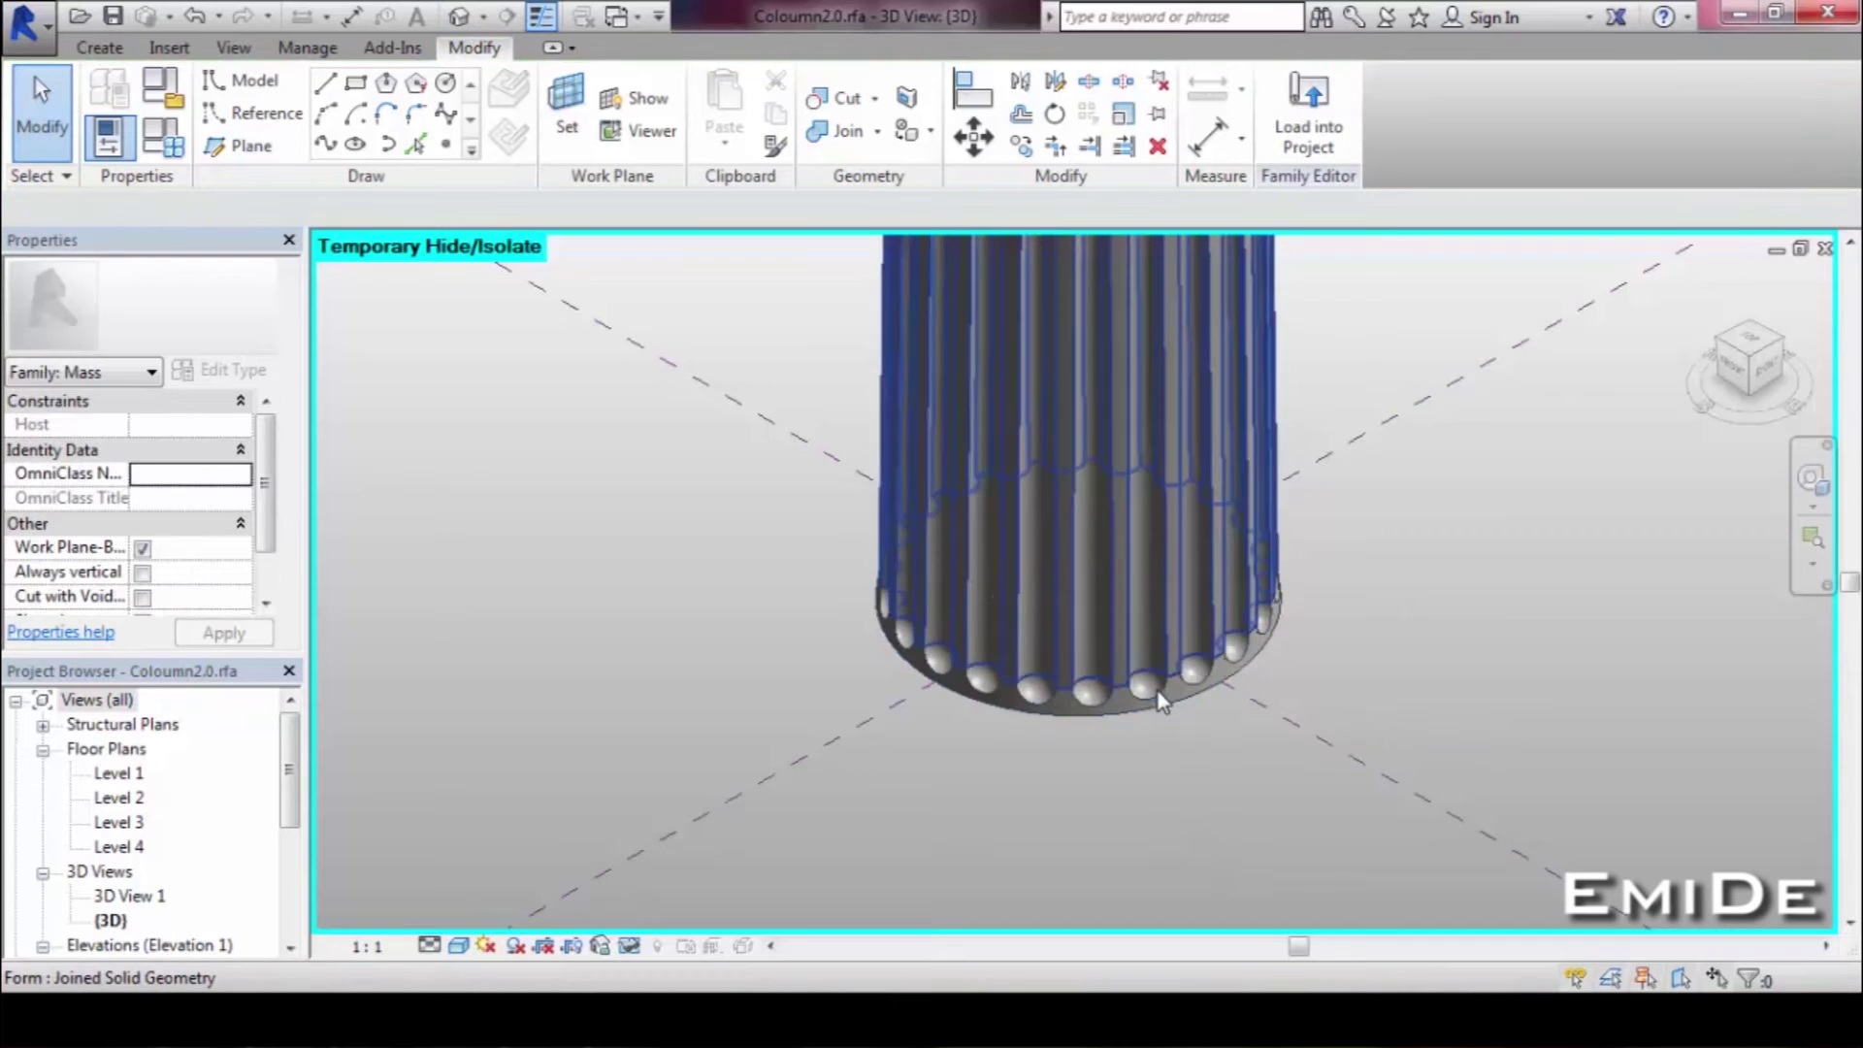
{"action": "key", "text": "Tab"}
{"action": "left_click", "coordinate": [1158, 694]}
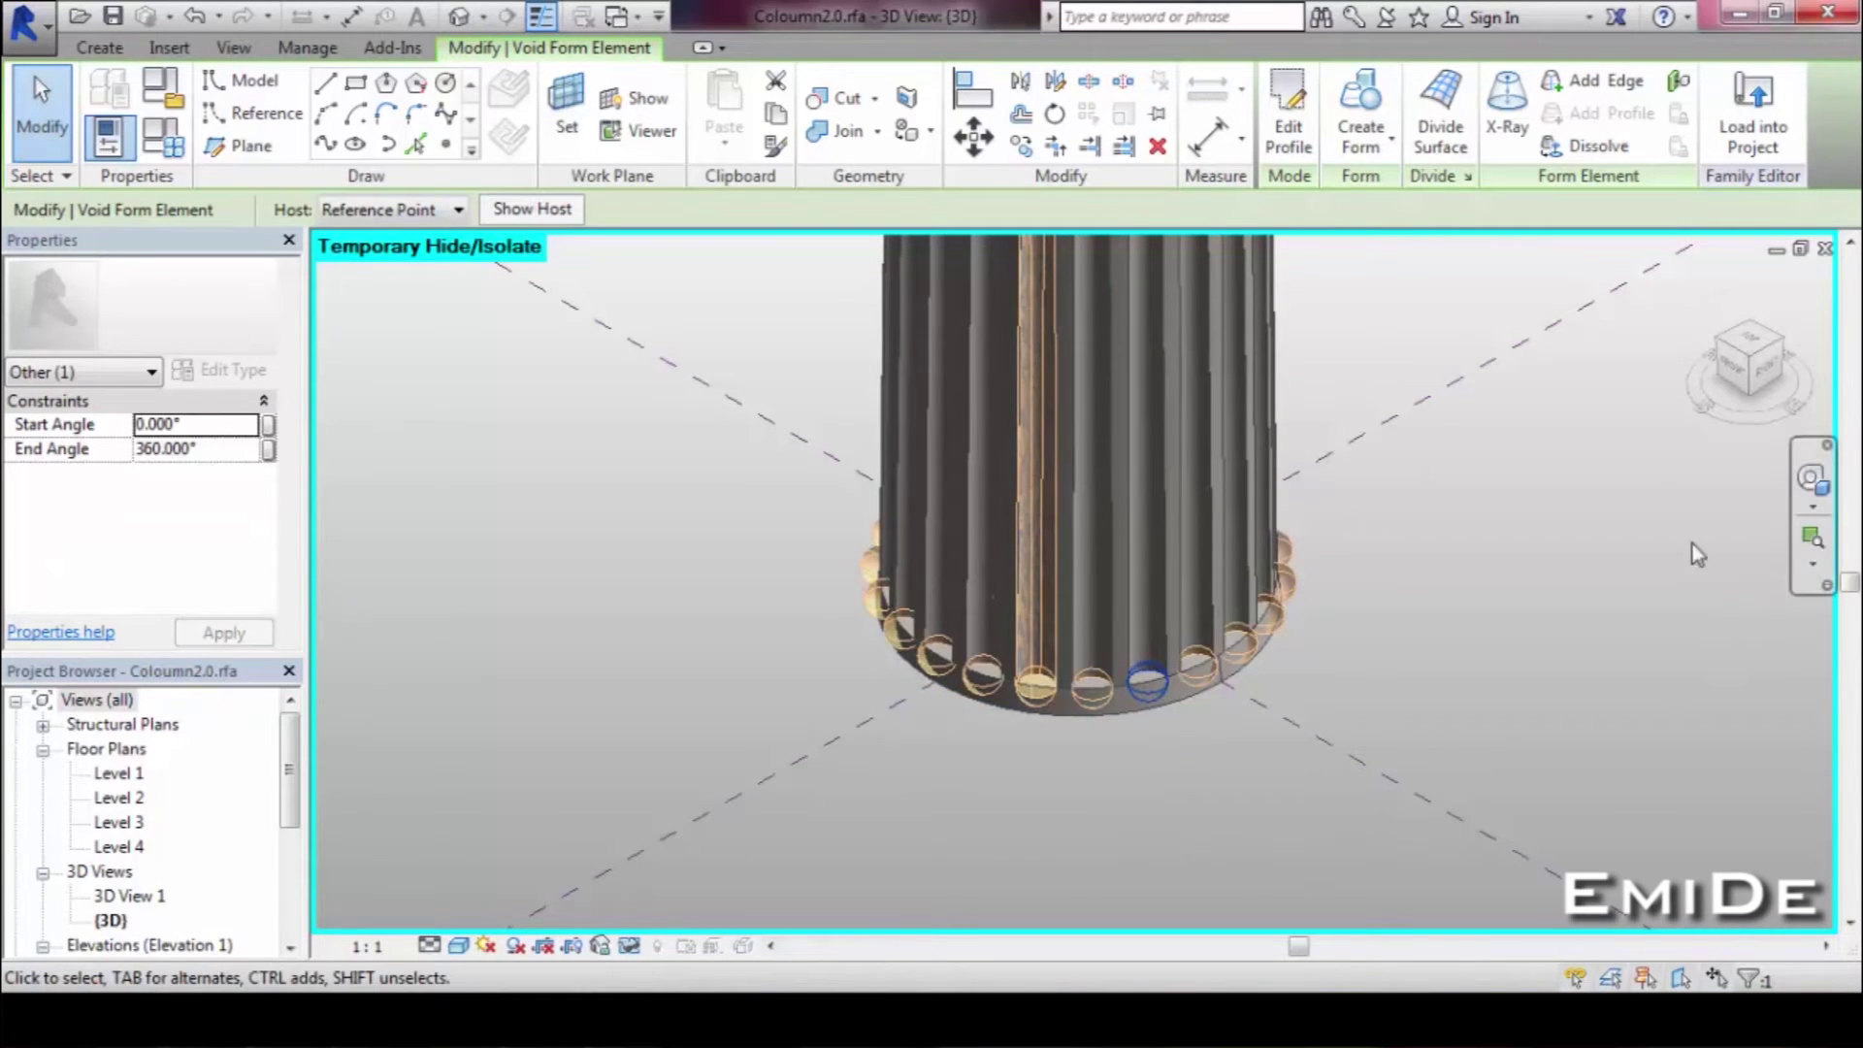
Examine the ring moulding and the flute ends at the upper end of the column shaft.
{"action": "scroll", "coordinate": [1669, 868], "scroll_direction": "down", "scroll_amount": 6}
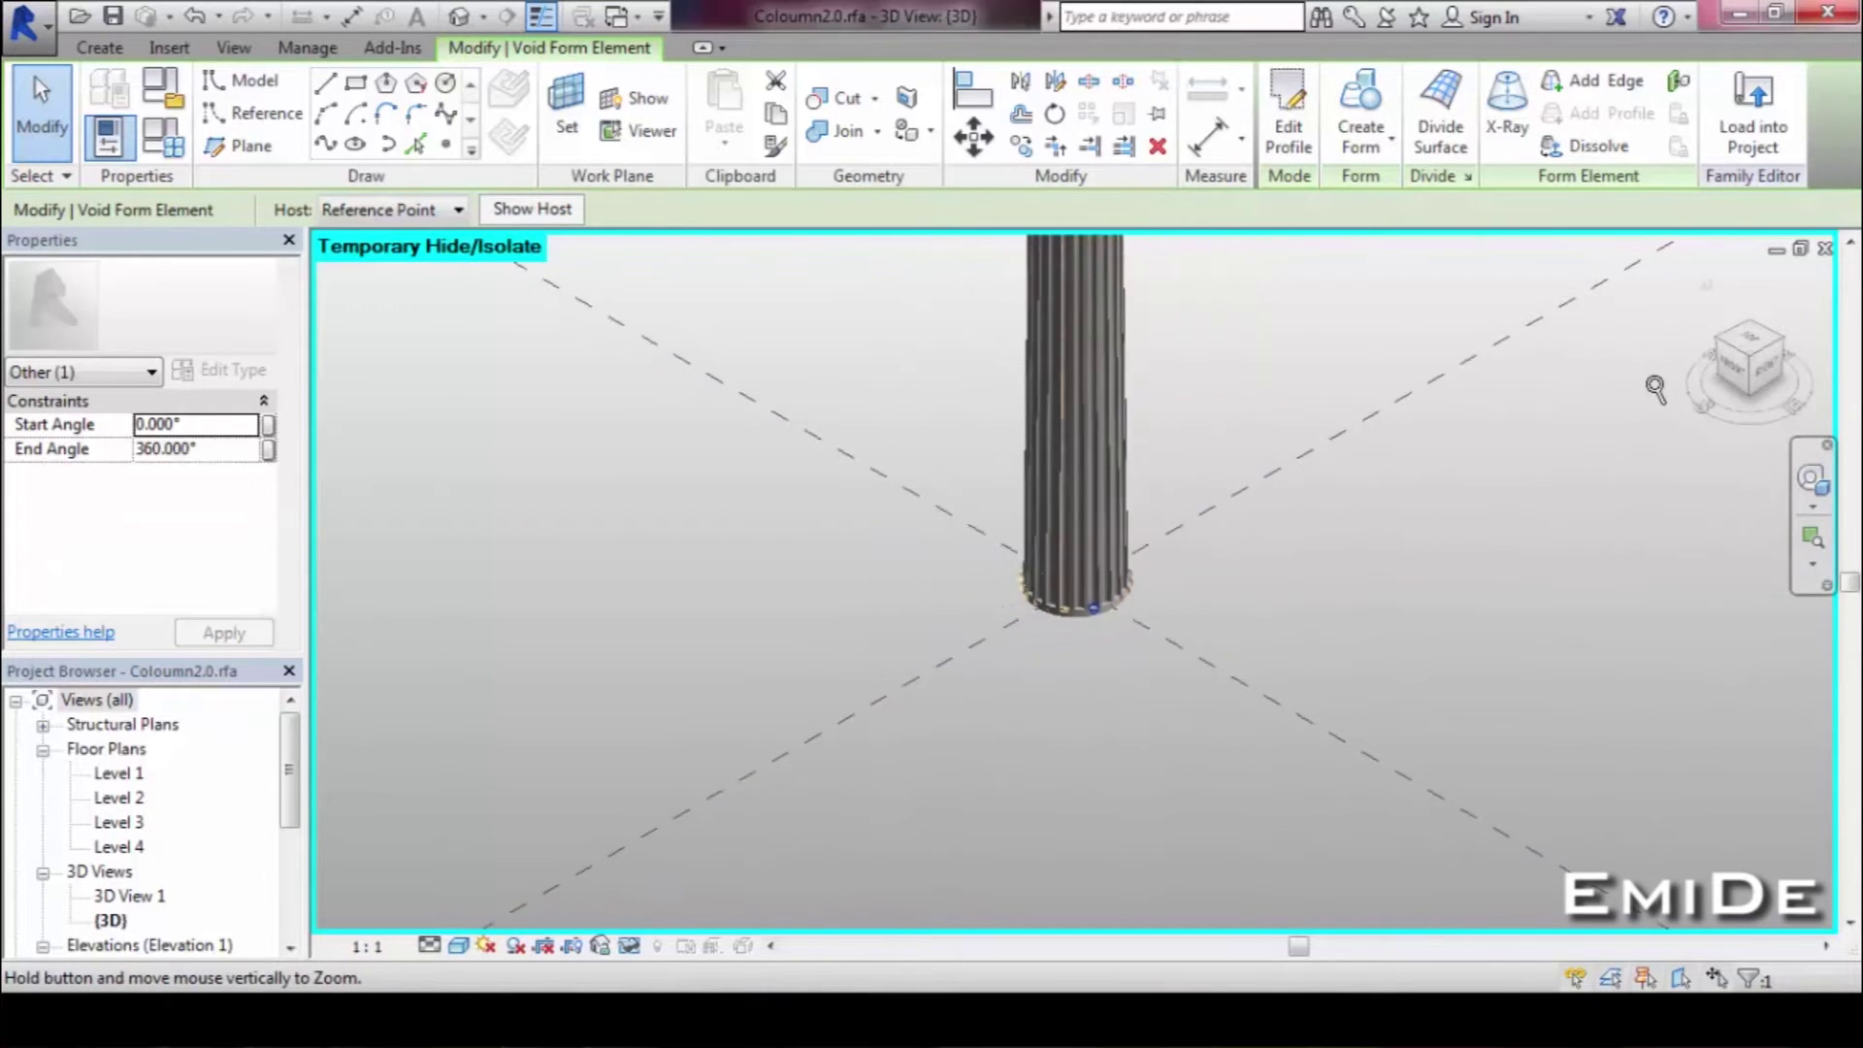
{"action": "scroll", "coordinate": [1283, 452], "scroll_direction": "up", "scroll_amount": 1}
{"action": "left_click", "coordinate": [1810, 536]}
{"action": "left_click_drag", "start_coordinate": [1089, 387], "coordinate": [1347, 561]}
{"action": "left_click", "coordinate": [1271, 689]}
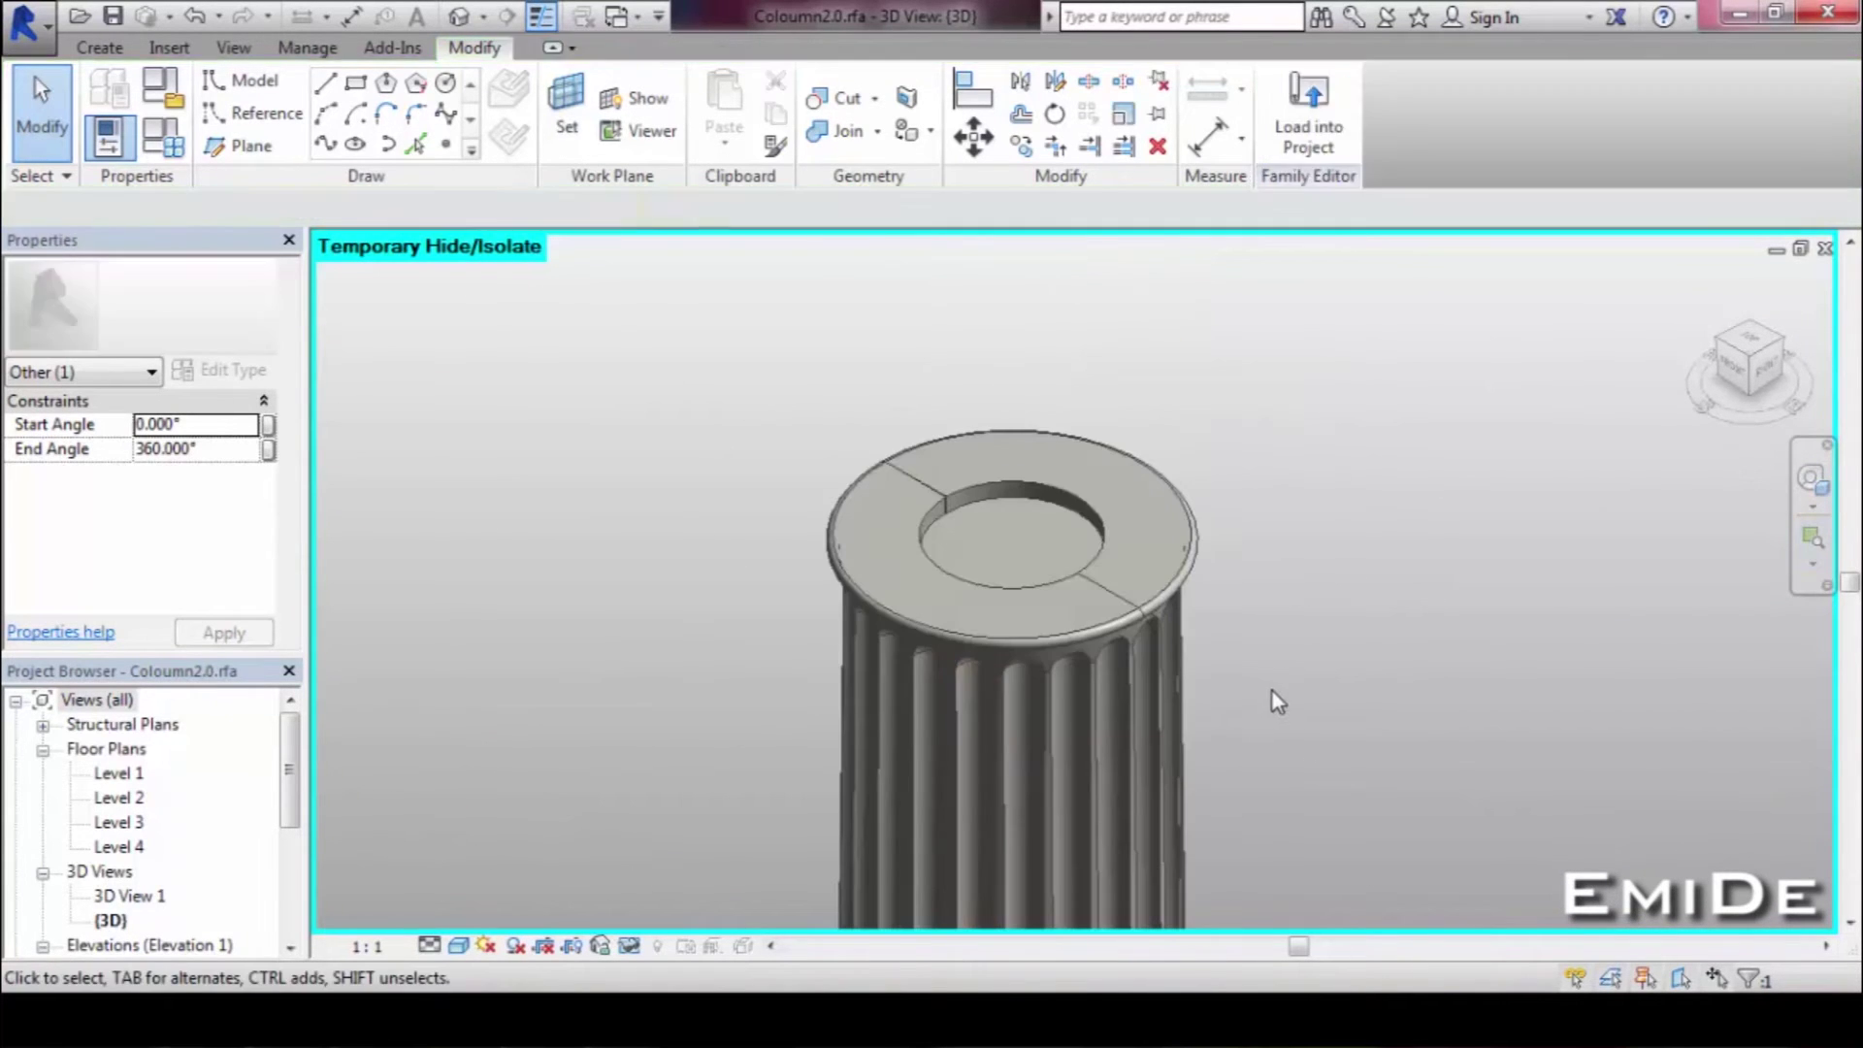
{"action": "scroll", "coordinate": [1261, 702], "scroll_direction": "up", "scroll_amount": 3}
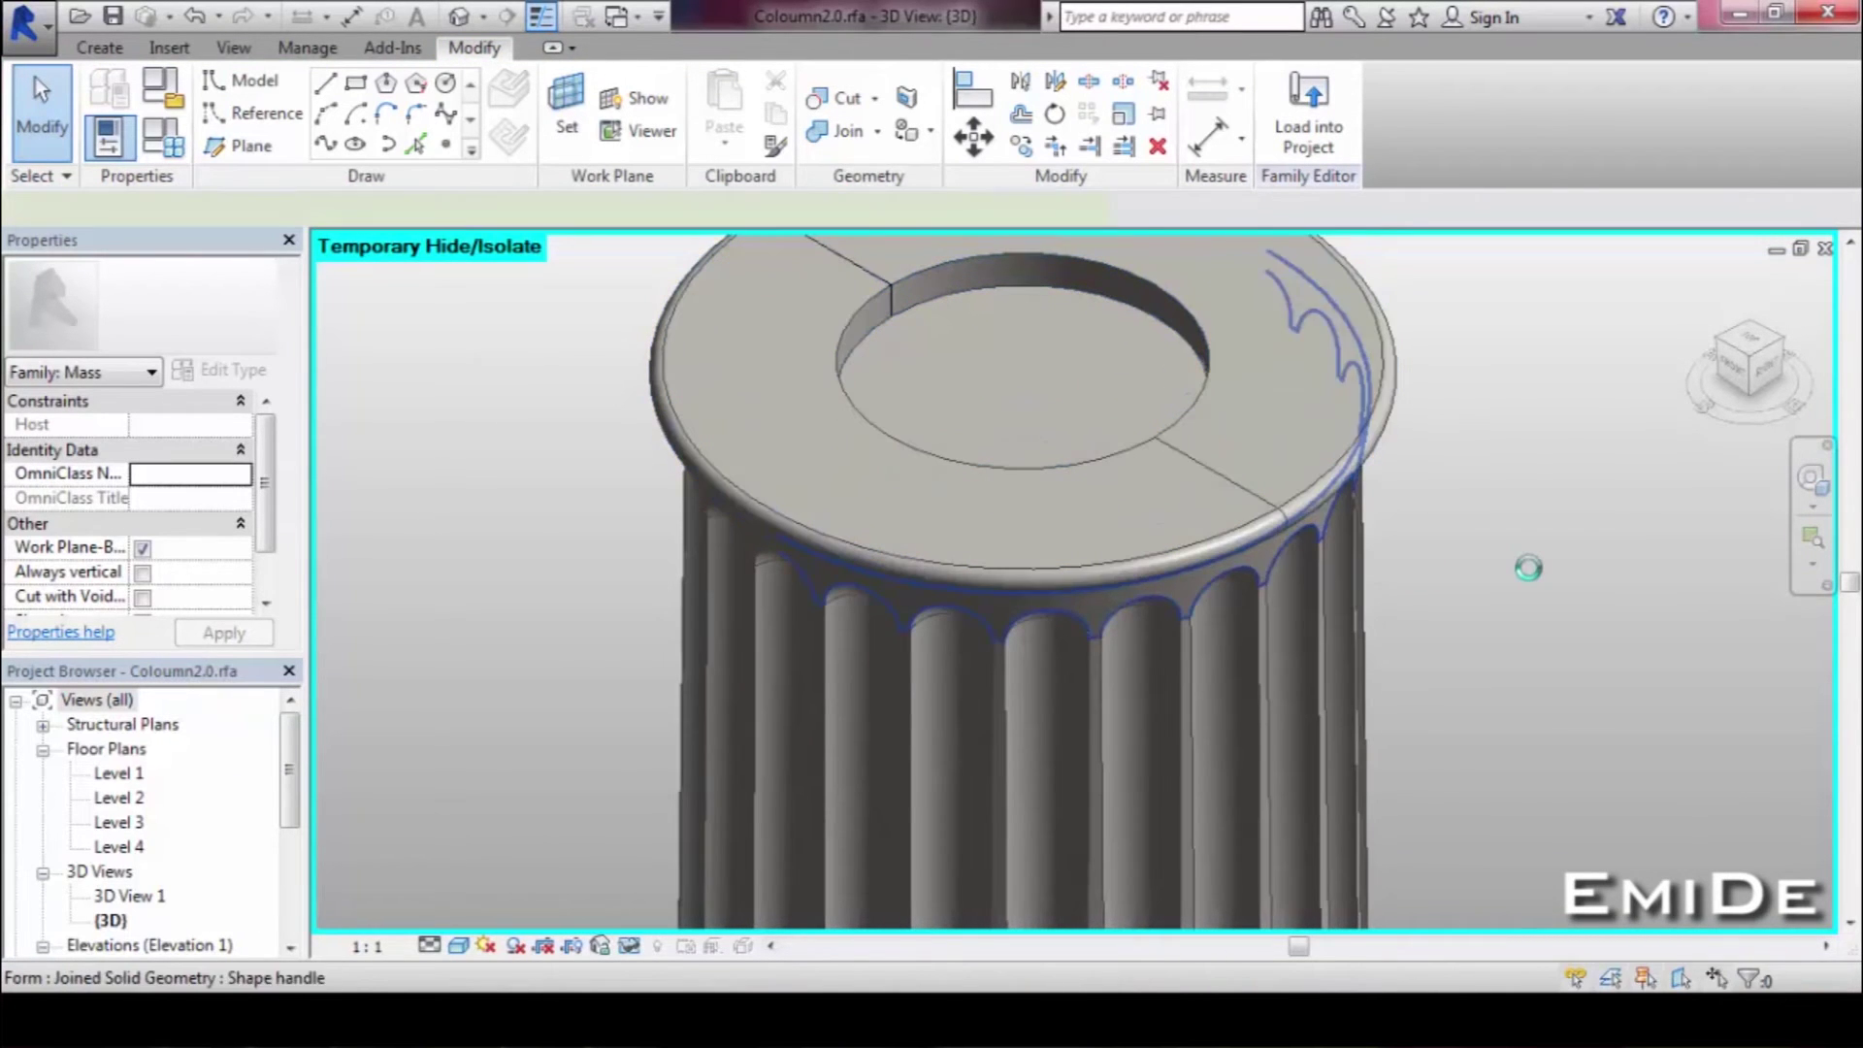
{"action": "left_click", "coordinate": [1436, 490]}
{"action": "middle_click_drag", "start_coordinate": [1435, 492], "coordinate": [1447, 659]}
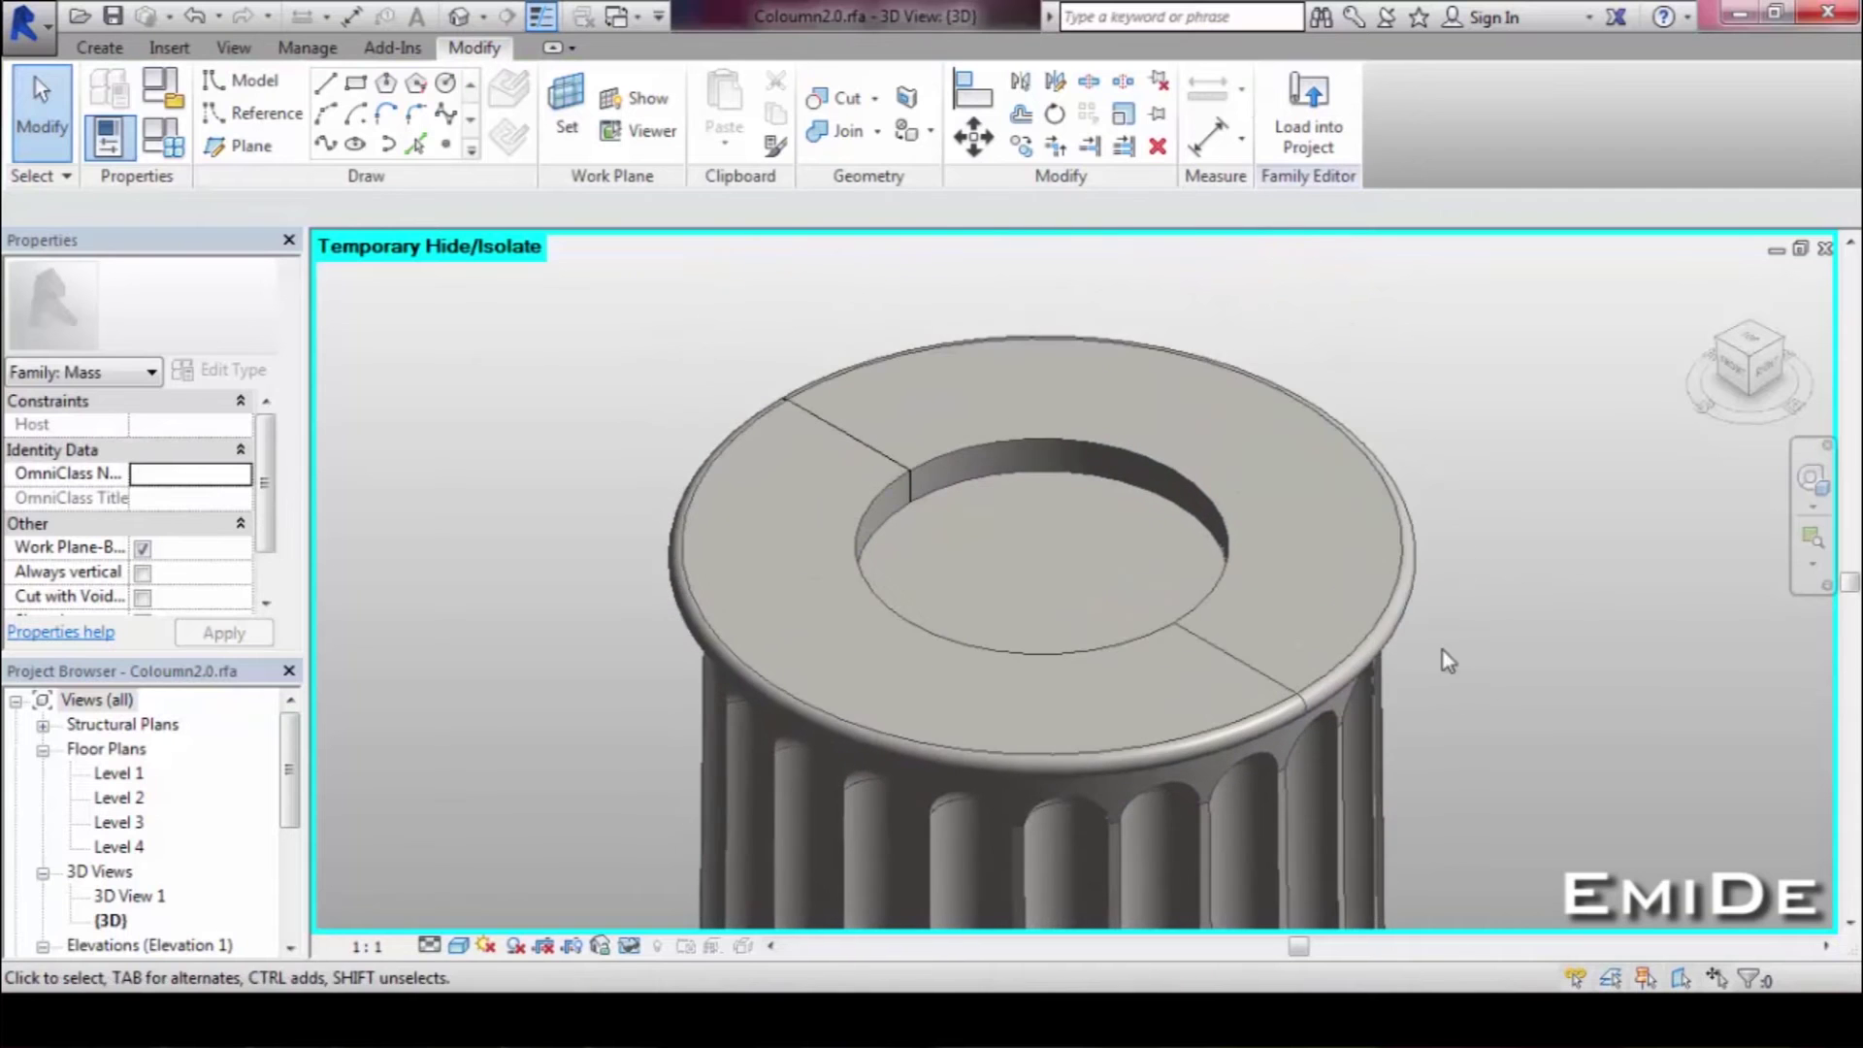
Temporarily hide the ring moulding capping the shaft and open its nested Astragalo Profile family for editing.
{"action": "left_click", "coordinate": [1415, 603]}
{"action": "middle_click_drag", "start_coordinate": [1556, 647], "coordinate": [1684, 624], "text": "shift"}
{"action": "left_click", "coordinate": [631, 955]}
{"action": "left_click", "coordinate": [635, 878]}
{"action": "left_click", "coordinate": [700, 506]}
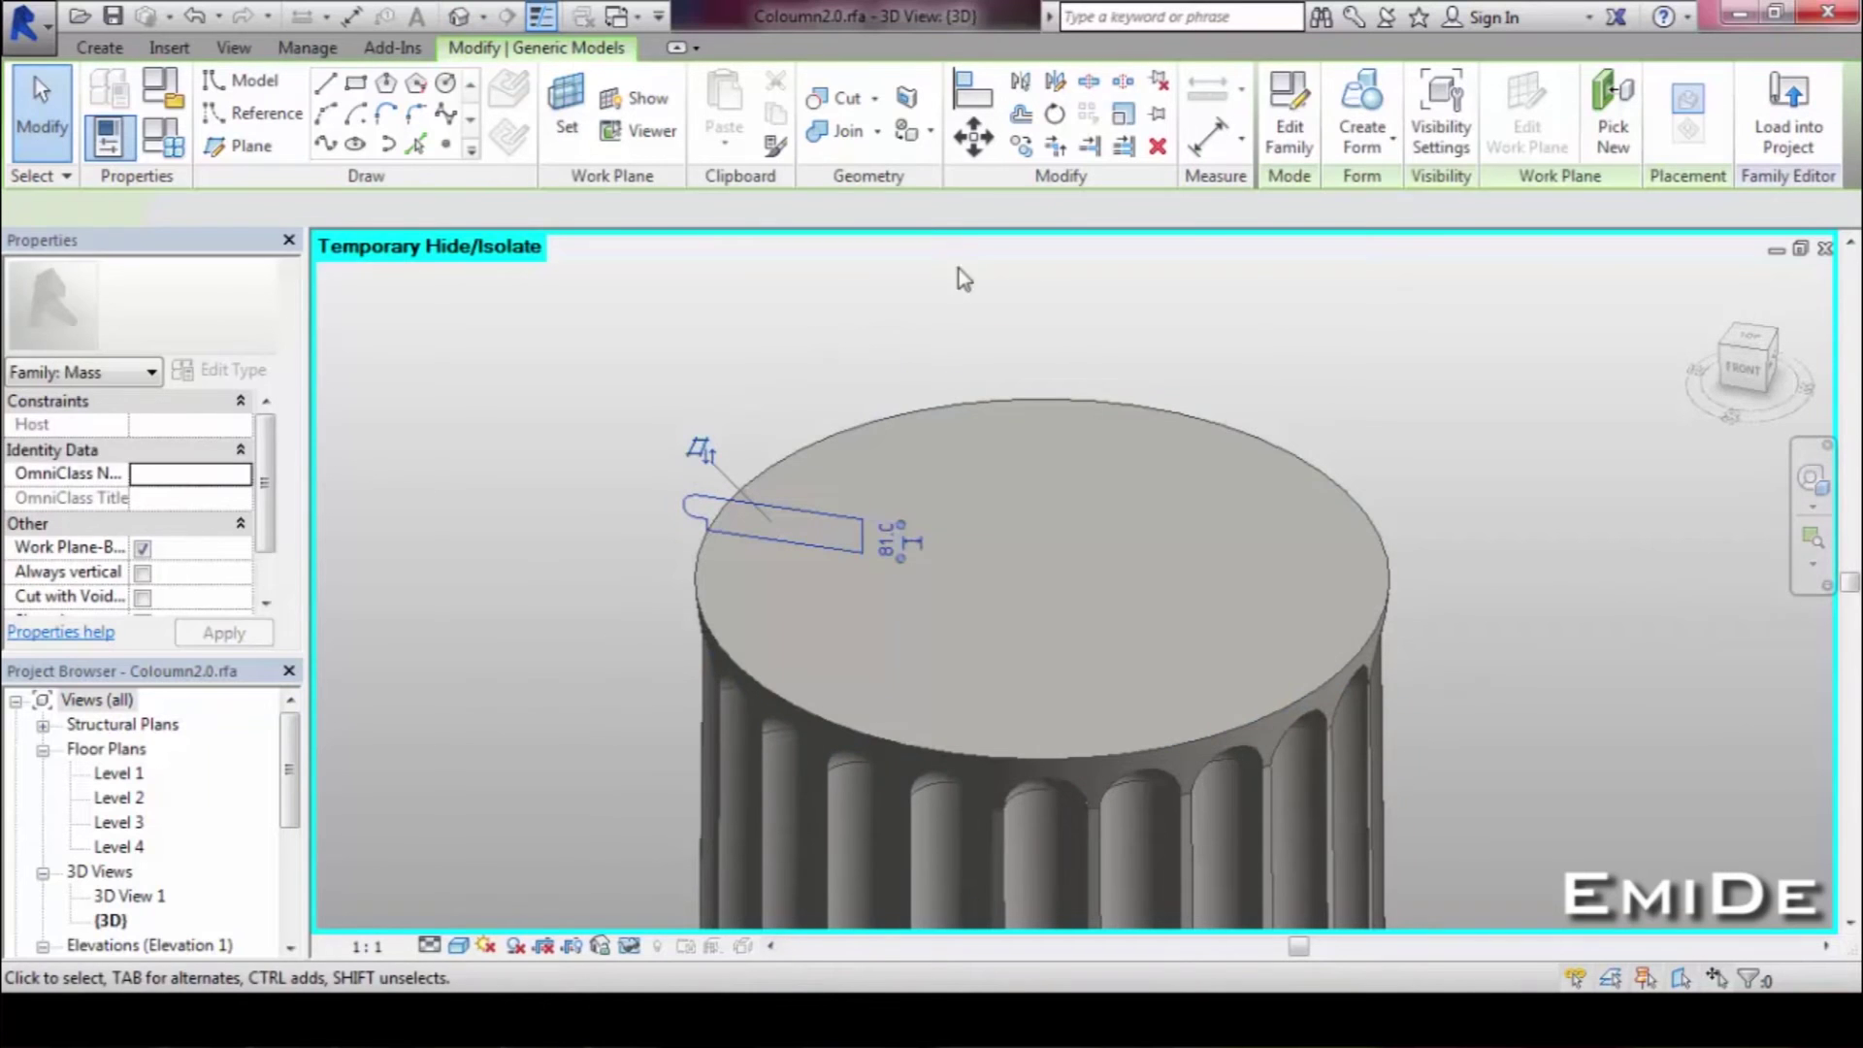
{"action": "left_click", "coordinate": [1289, 117]}
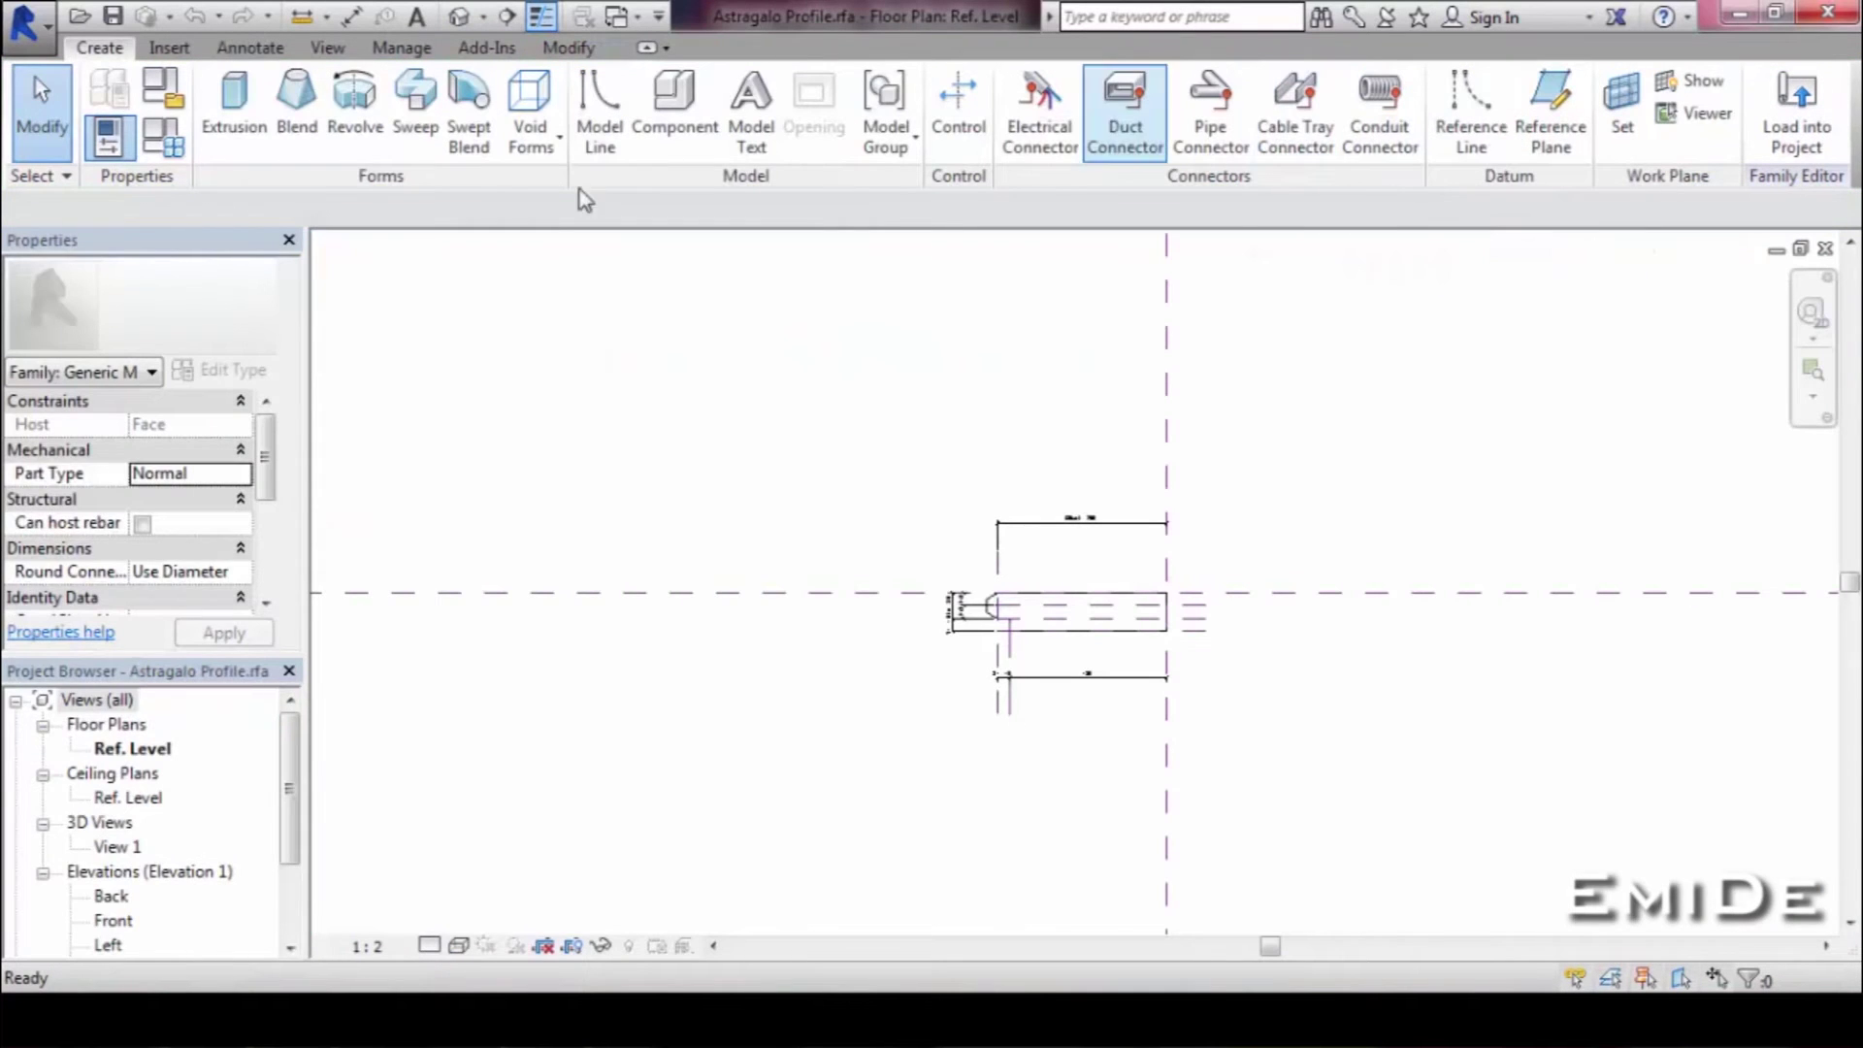
Test the Astragalo Profile family with a Base Diameter of 1500 and set it down to 700.
{"action": "left_click", "coordinate": [163, 135]}
{"action": "left_click", "coordinate": [289, 429]}
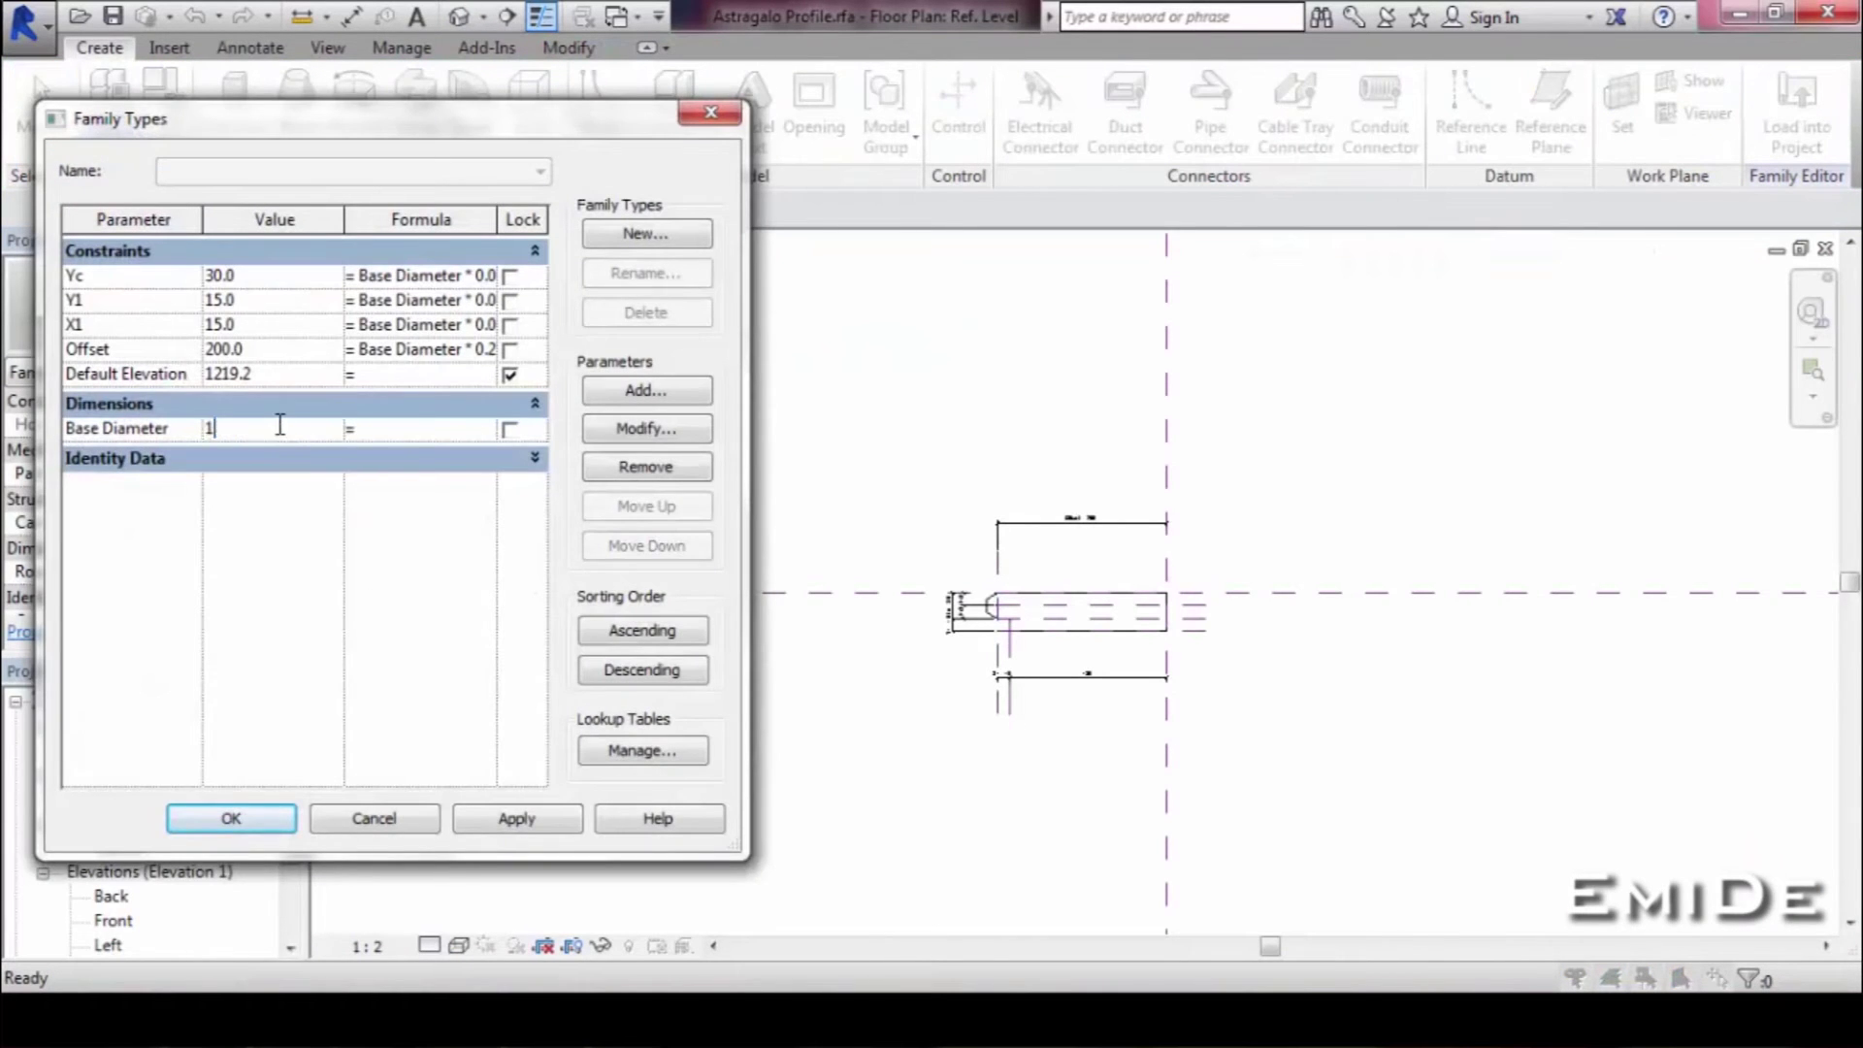
{"action": "type", "text": "1500"}
{"action": "left_click", "coordinate": [544, 819]}
{"action": "left_click", "coordinate": [313, 427]}
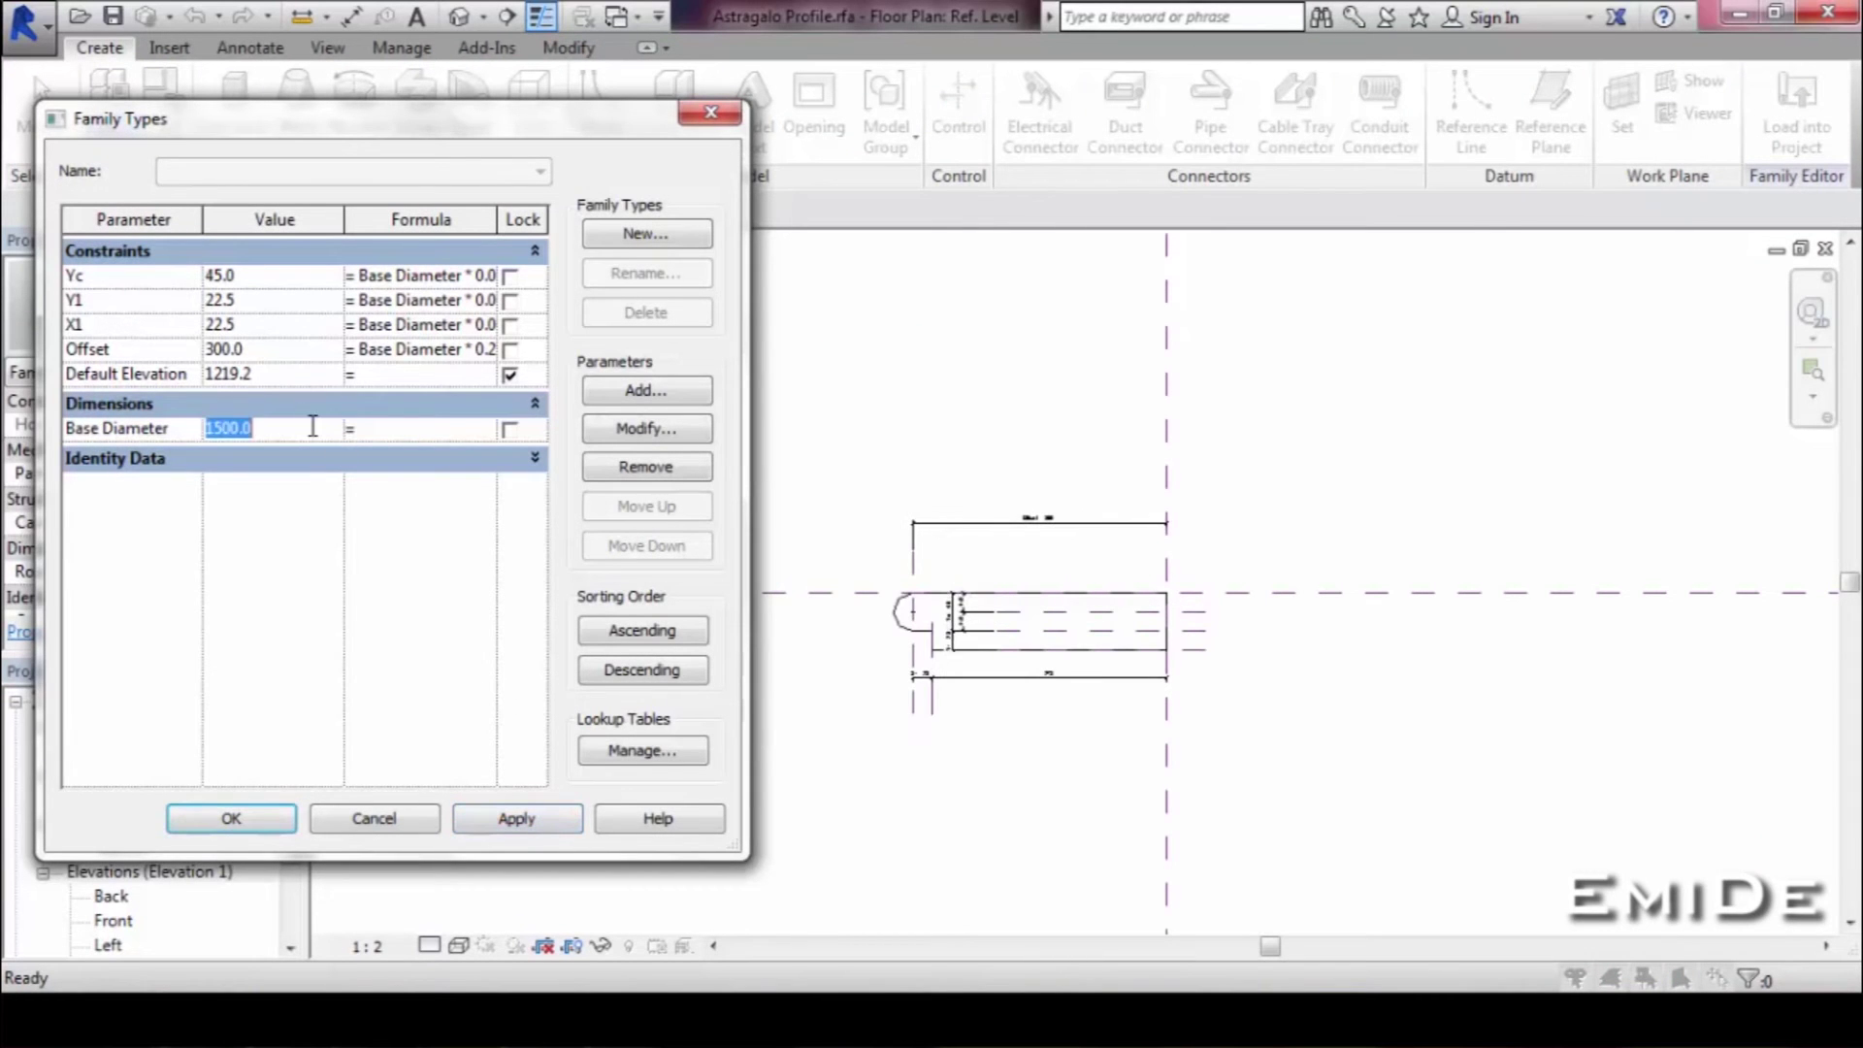
{"action": "left_click", "coordinate": [517, 820]}
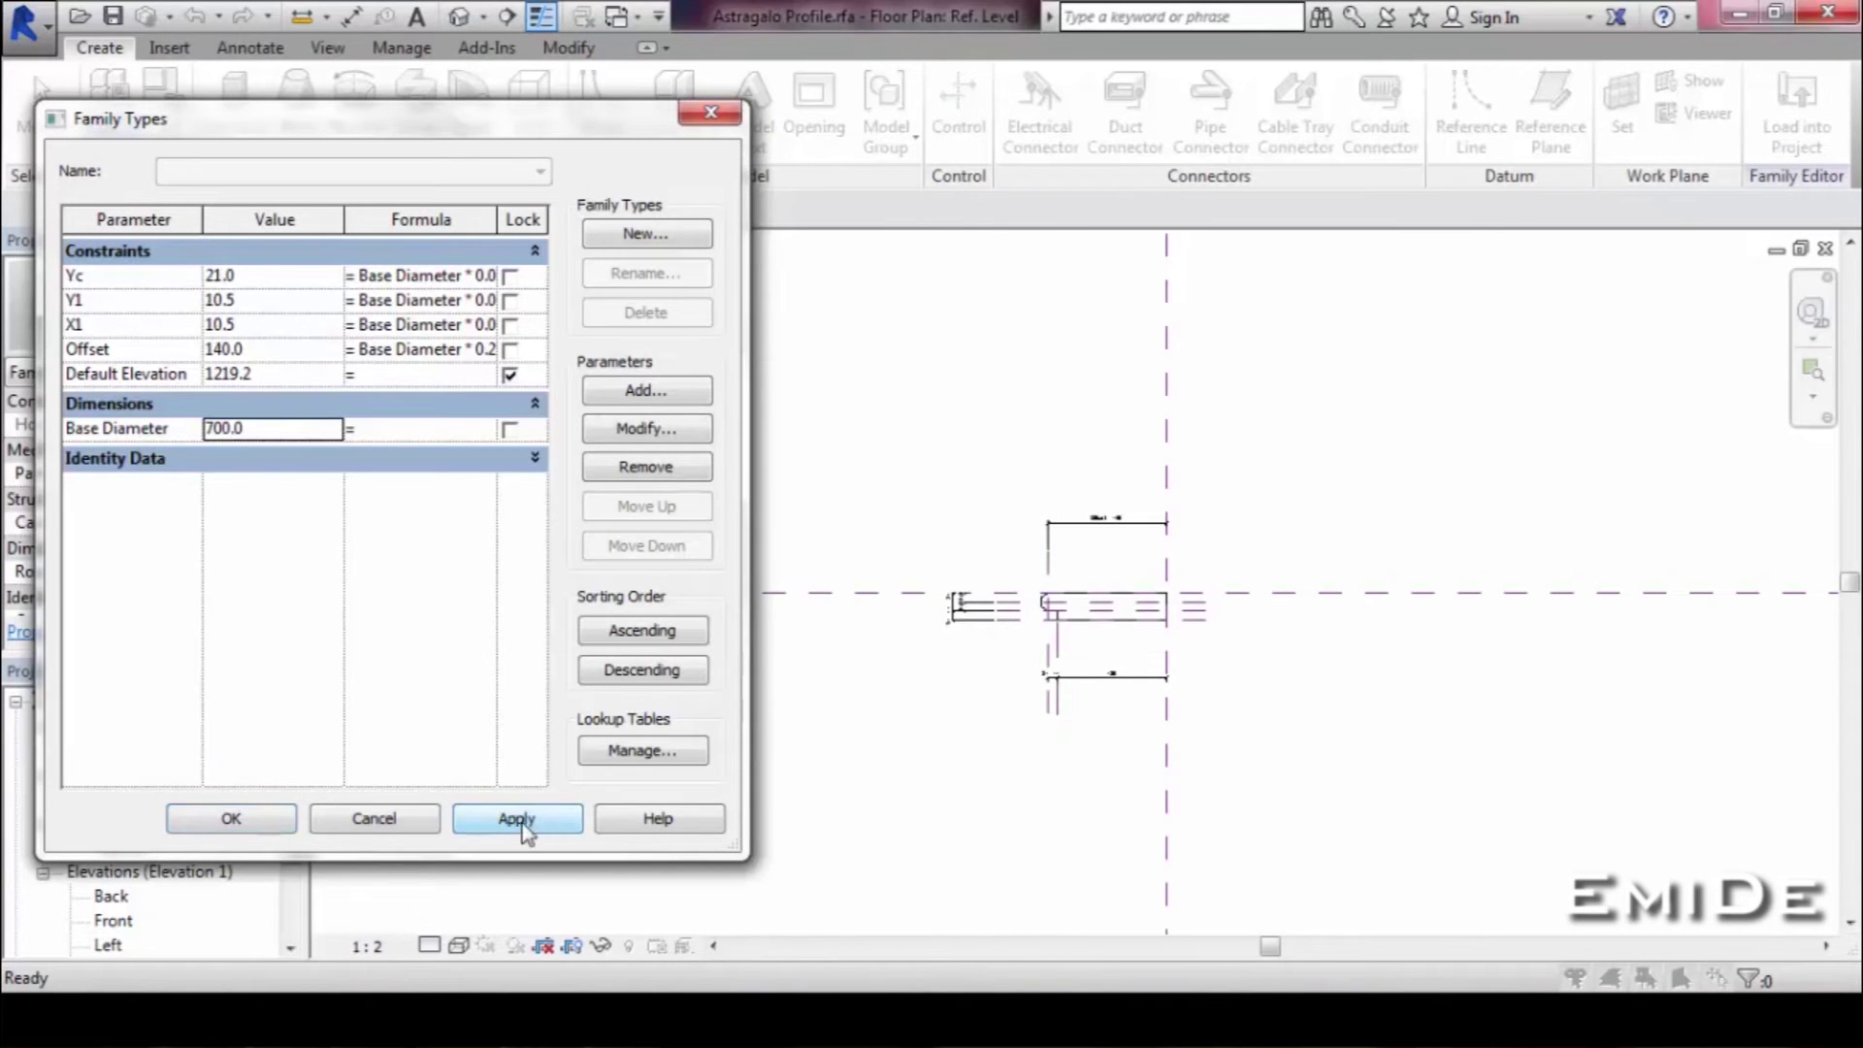
{"action": "left_click", "coordinate": [260, 827]}
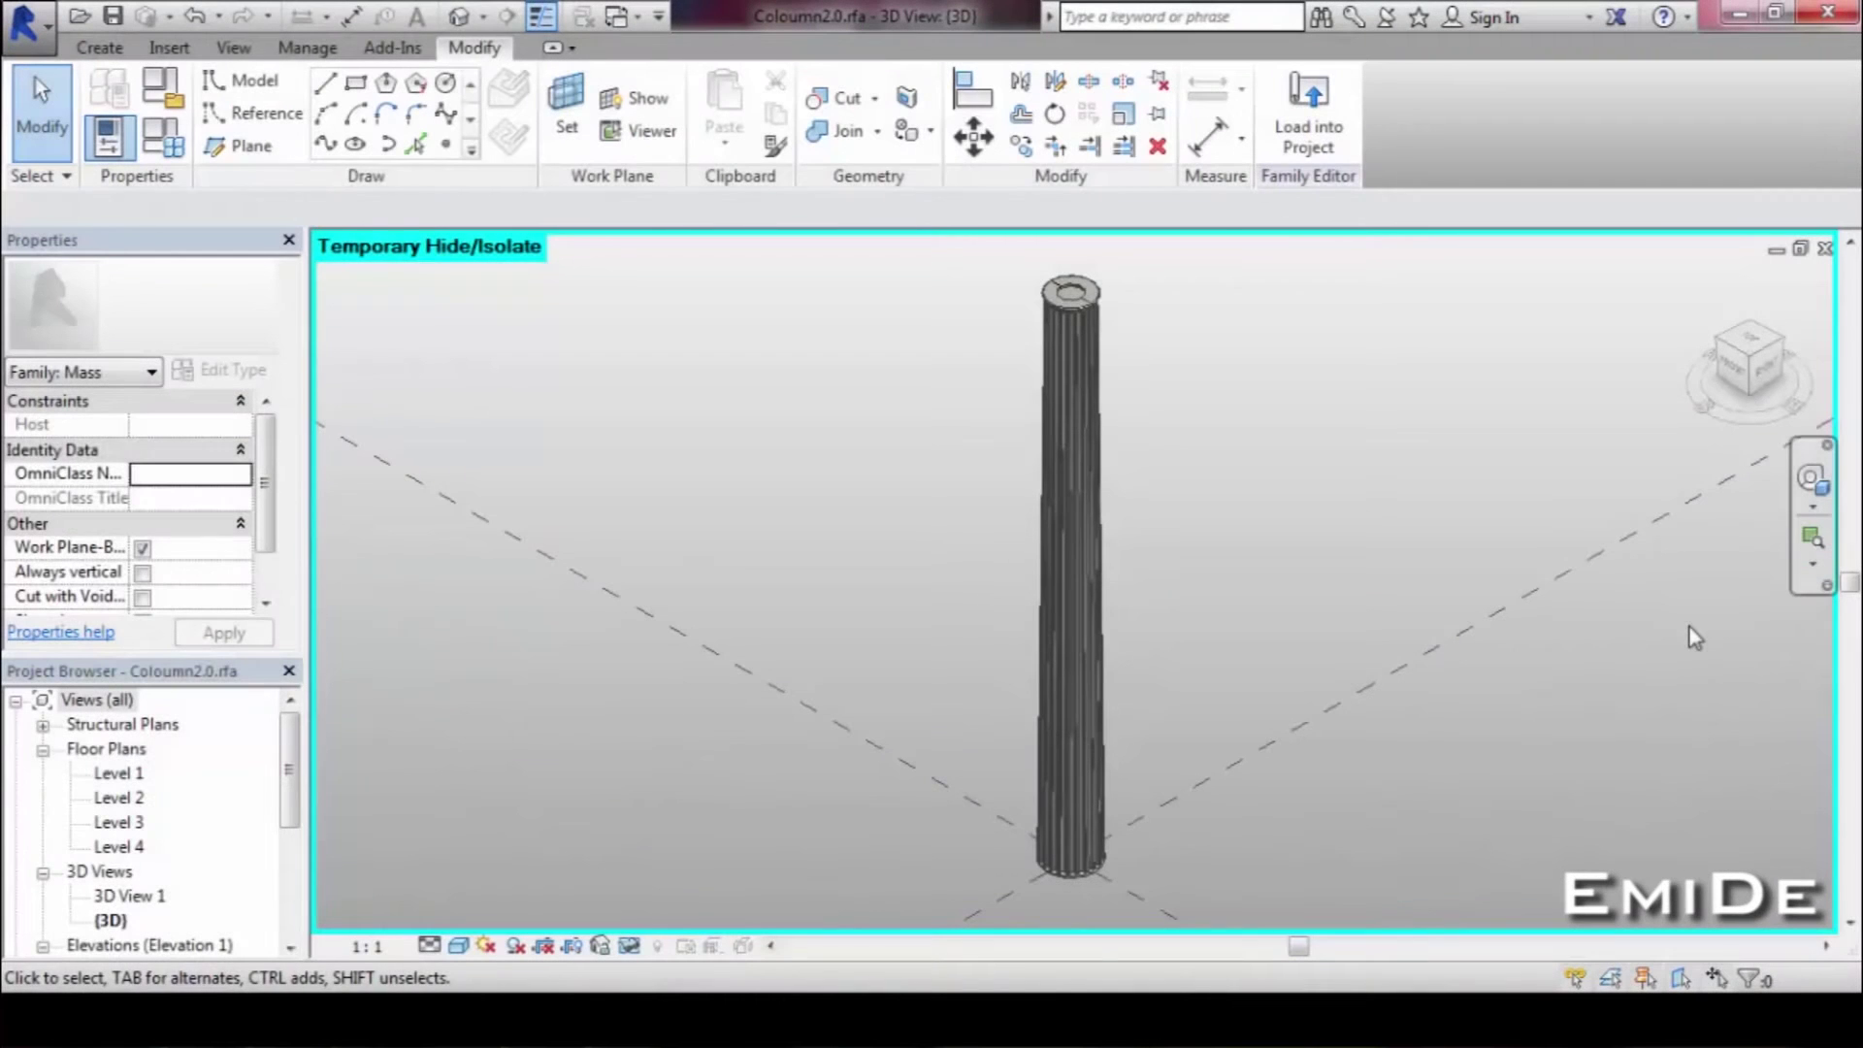
Set the shaft family's r2 formula to R2 / 15 and its r1 formula to R1 / 15.
{"action": "left_click", "coordinate": [1811, 536]}
{"action": "left_click_drag", "start_coordinate": [970, 238], "coordinate": [1043, 299]}
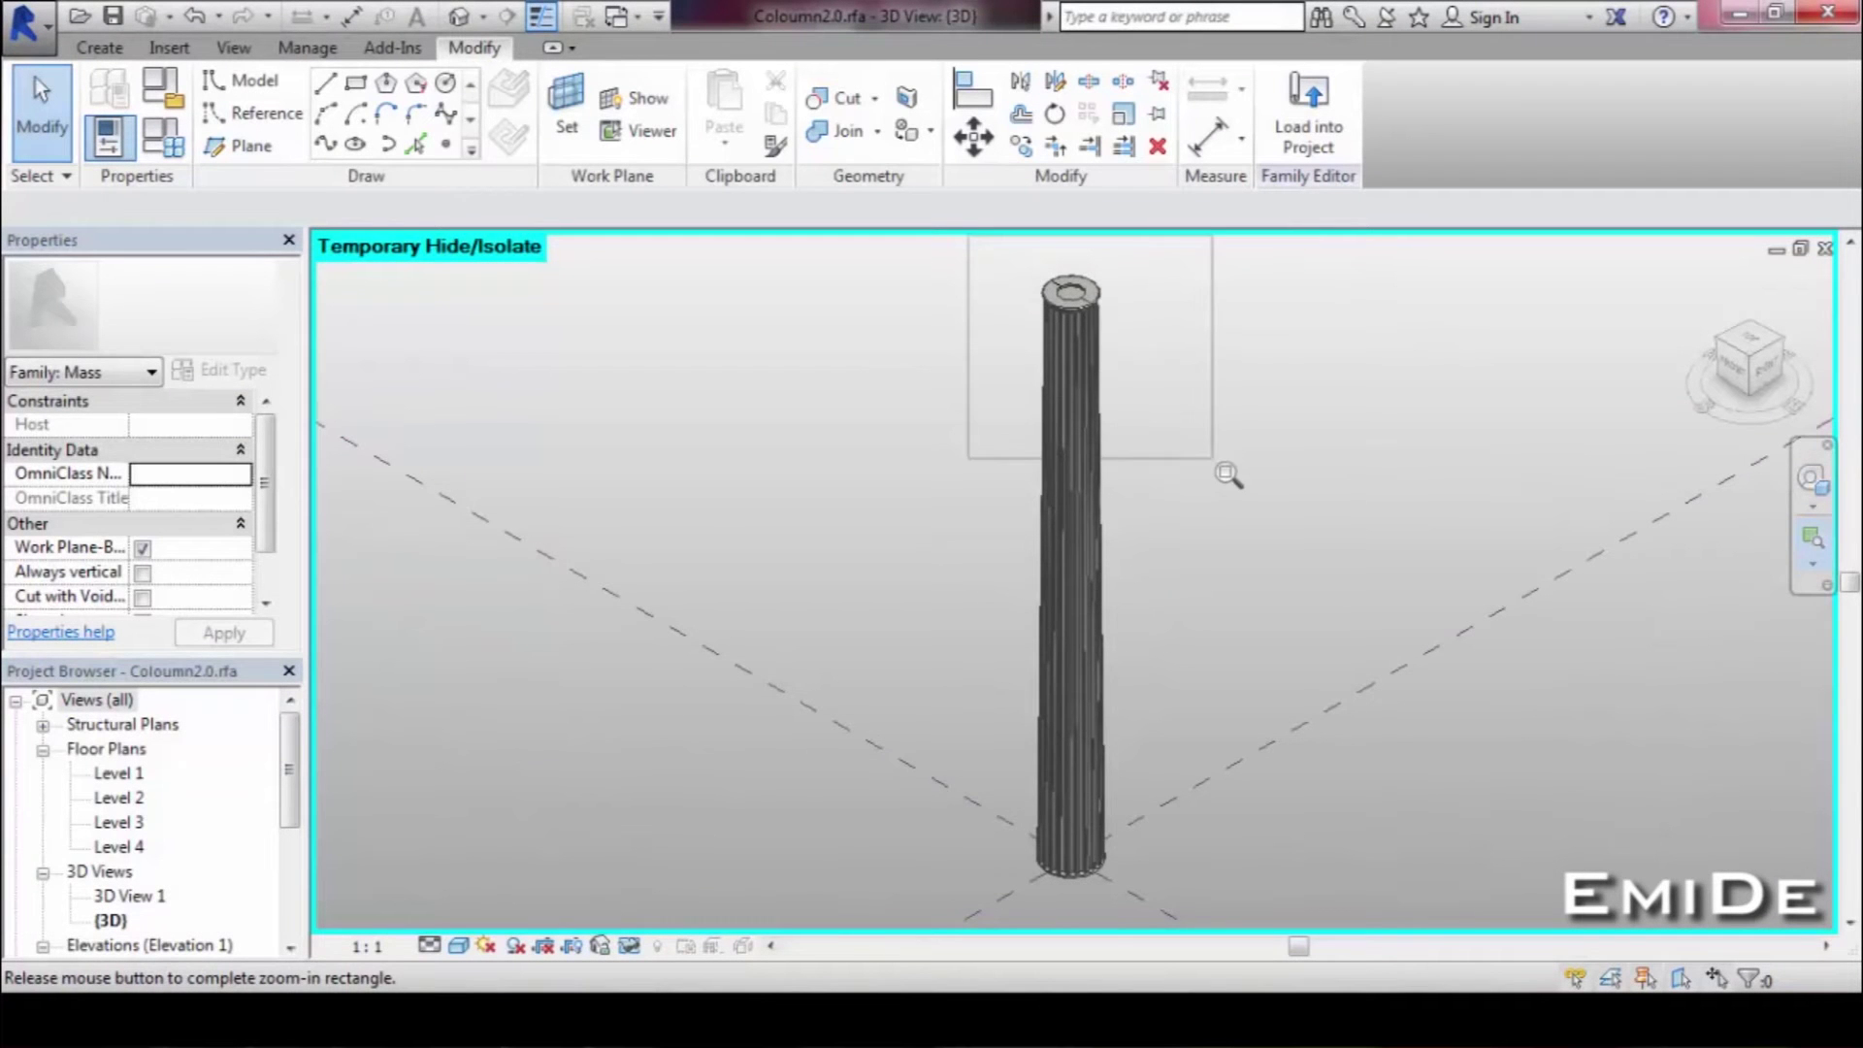
{"action": "left_click_drag", "start_coordinate": [1228, 476], "coordinate": [1220, 468]}
{"action": "scroll", "coordinate": [1177, 465], "scroll_direction": "up", "scroll_amount": 2}
{"action": "middle_click_drag", "start_coordinate": [1177, 466], "coordinate": [1309, 513]}
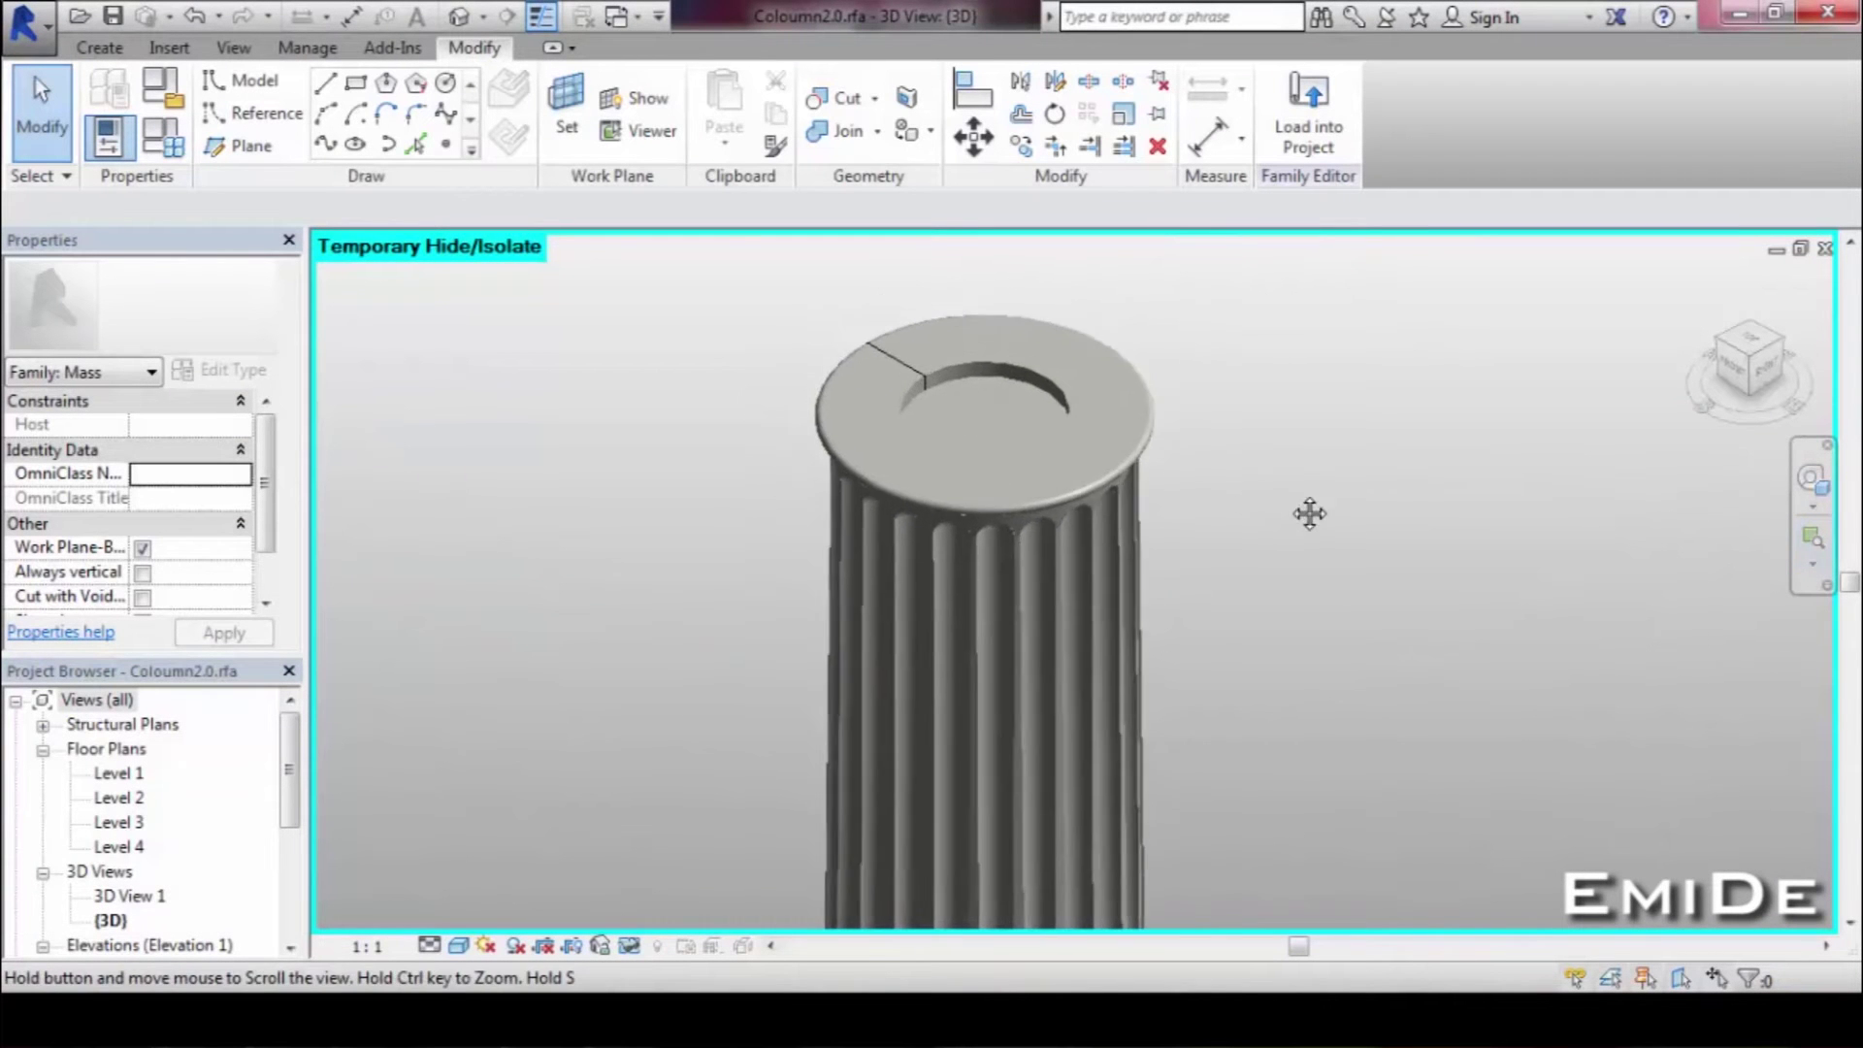
{"action": "left_click", "coordinate": [163, 140]}
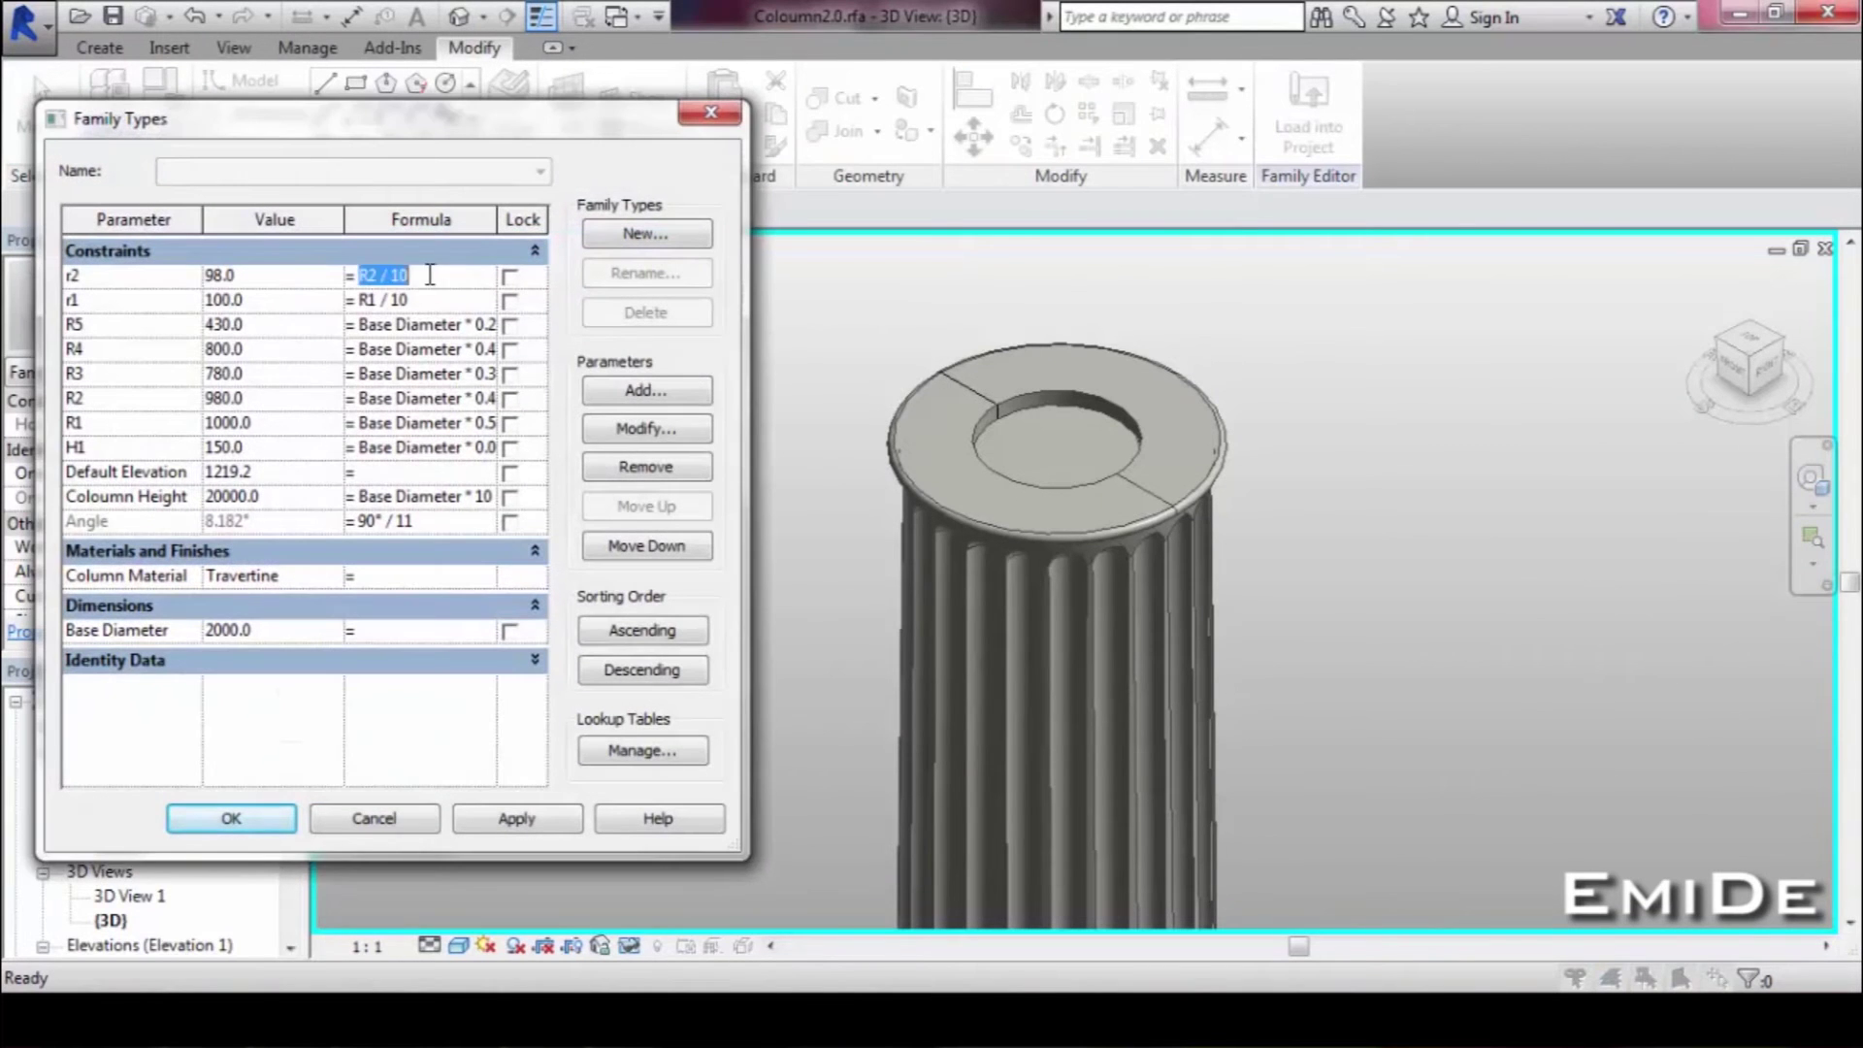
{"action": "double_click", "coordinate": [401, 299]}
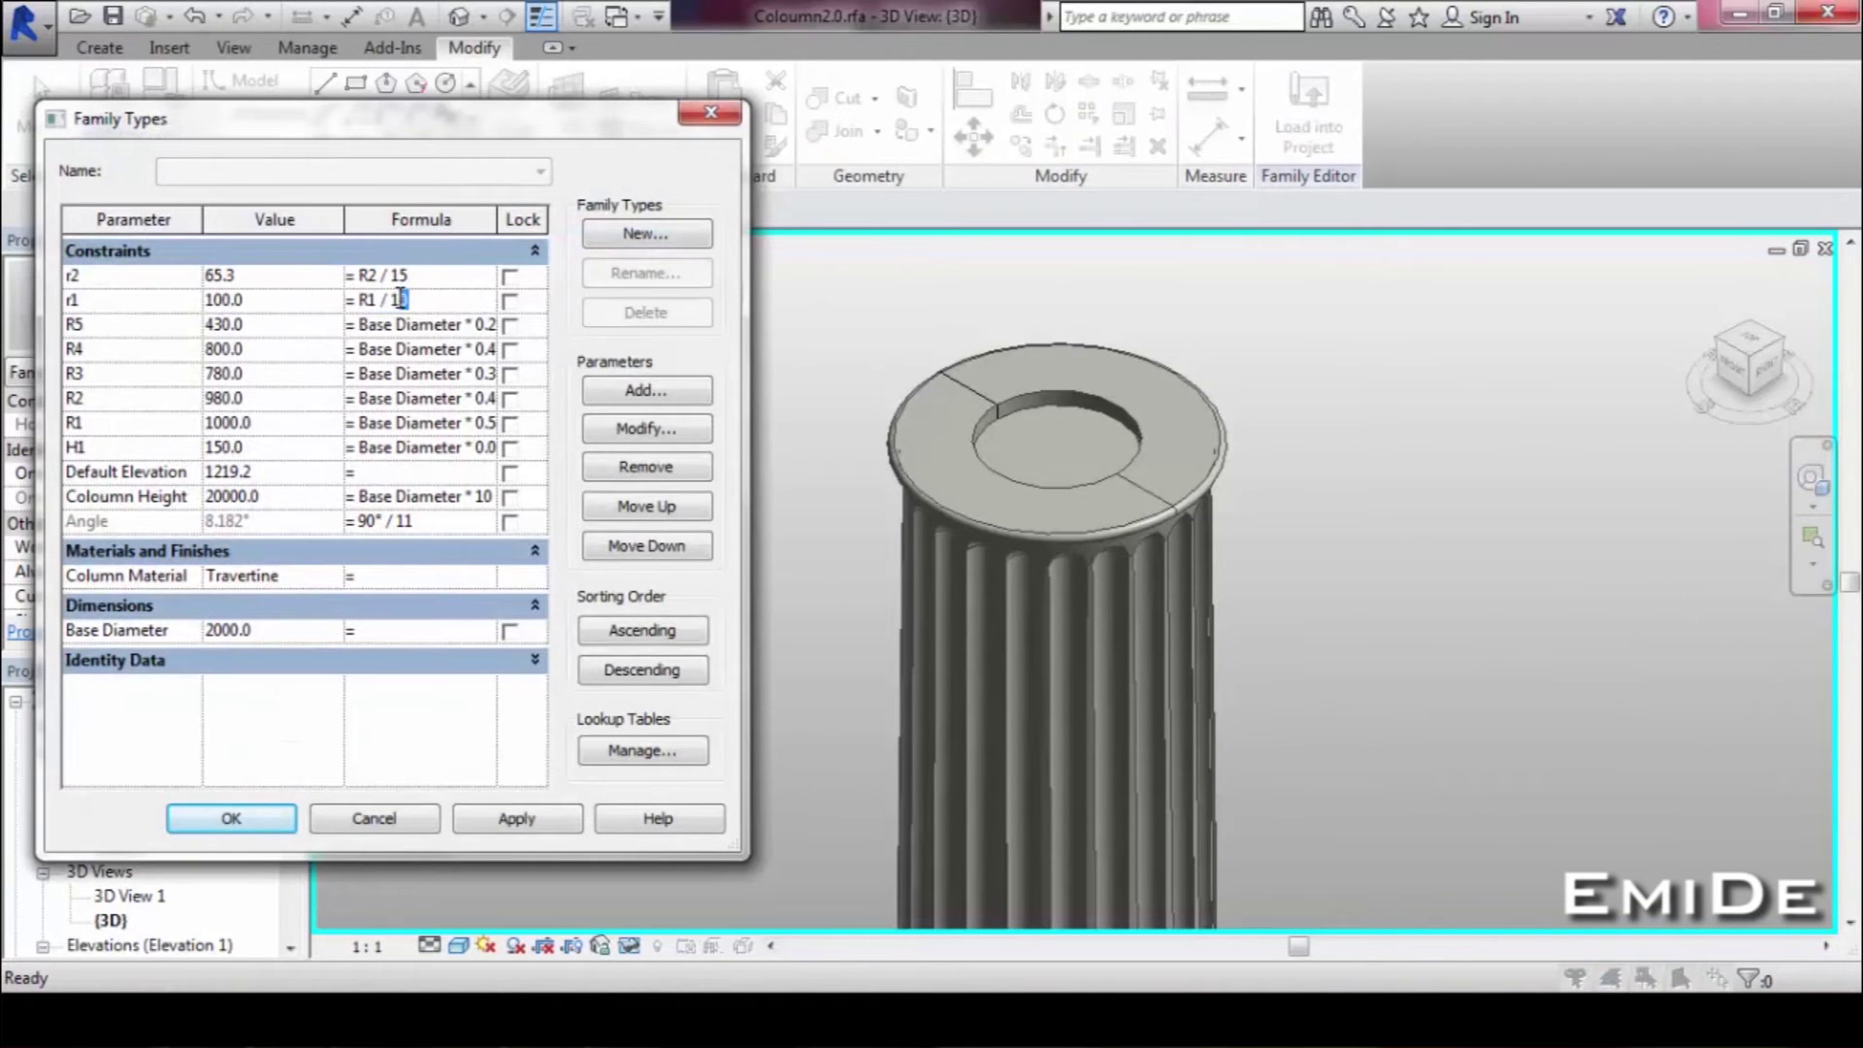
{"action": "type", "text": "15"}
{"action": "left_click", "coordinate": [549, 817]}
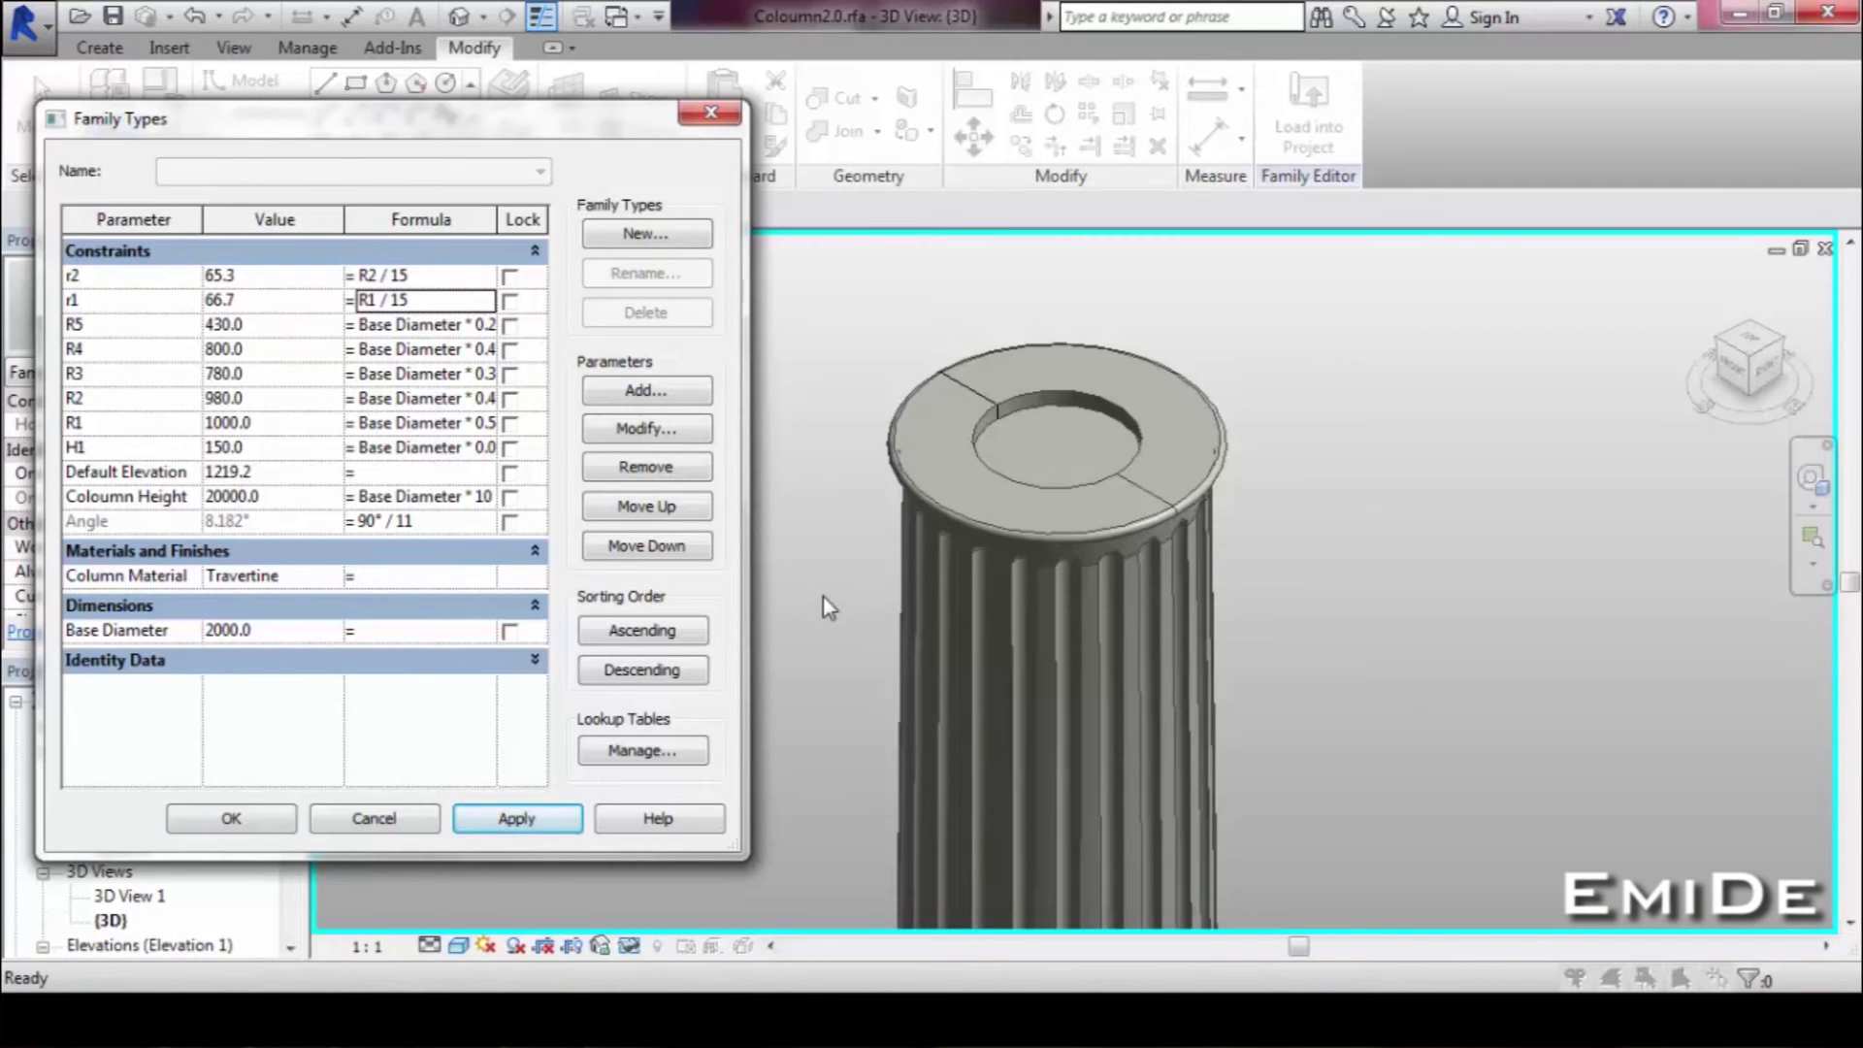
{"action": "left_click", "coordinate": [225, 821]}
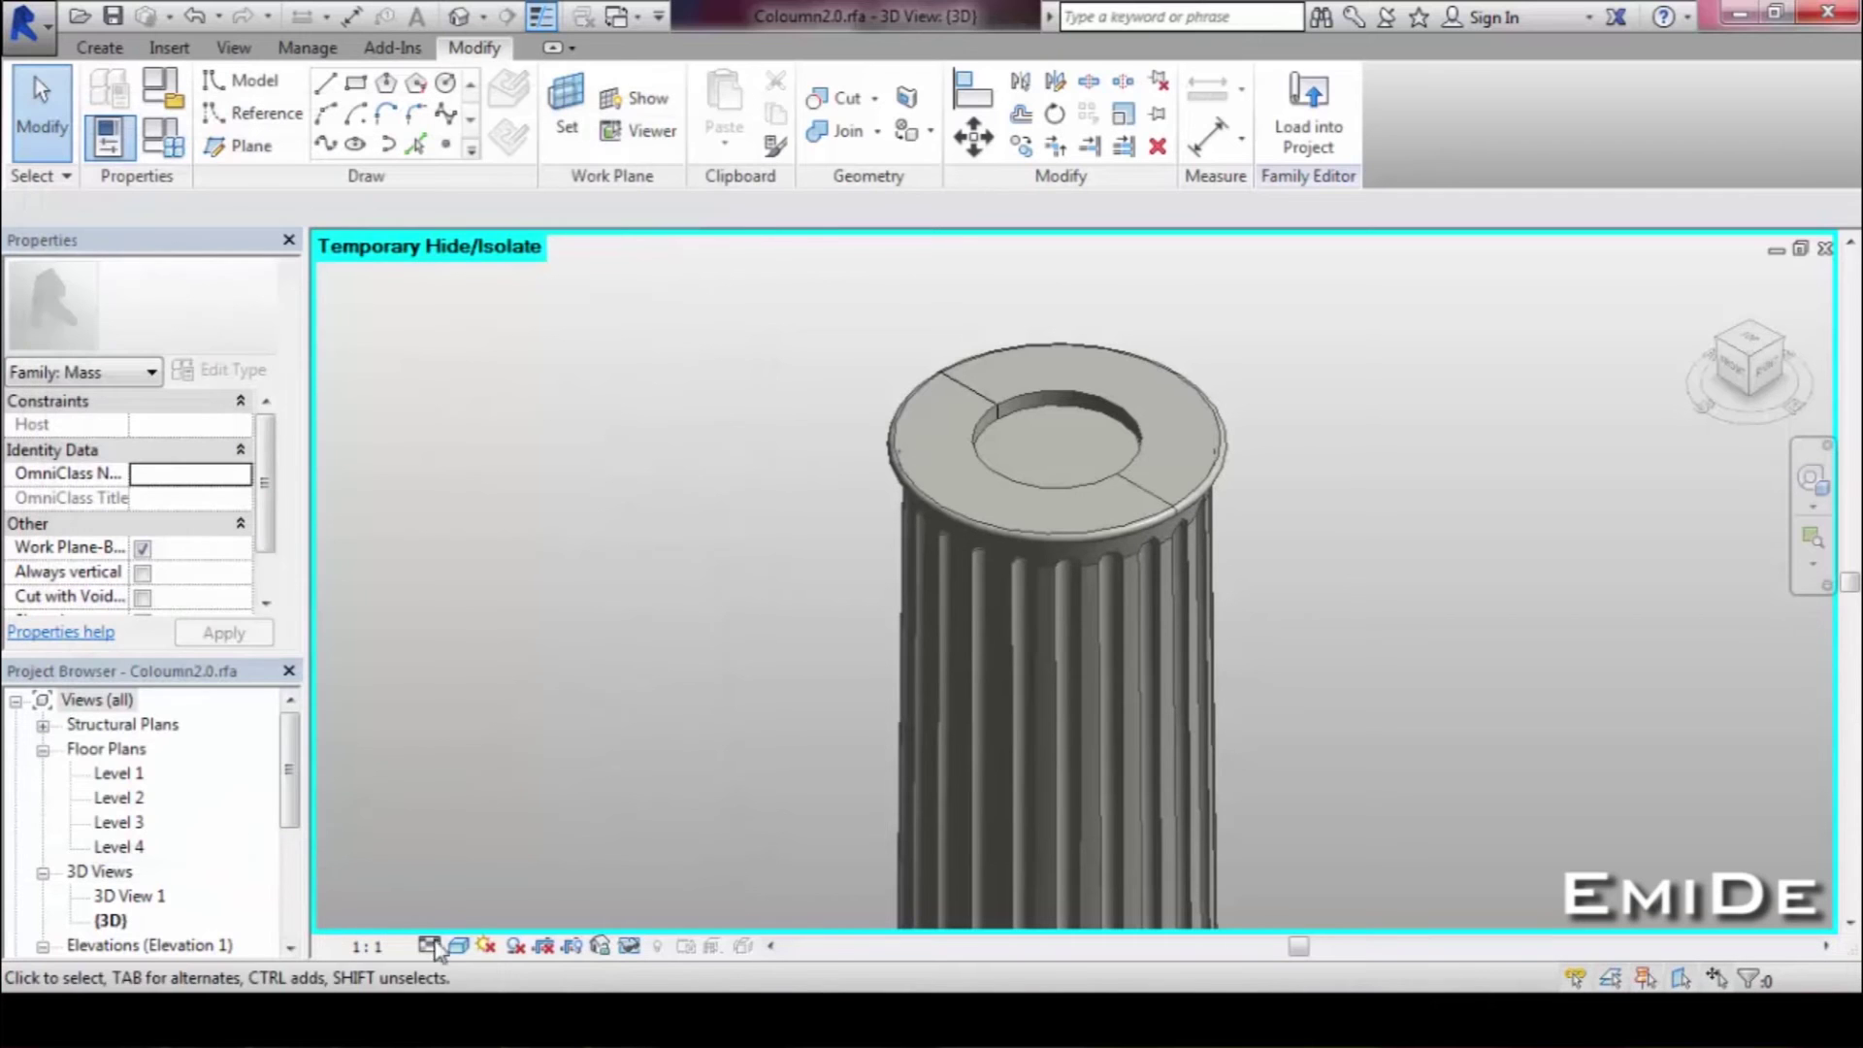
Change the visual style of the shaft's 3D view.
{"action": "left_click", "coordinate": [457, 946]}
{"action": "left_click", "coordinate": [468, 804]}
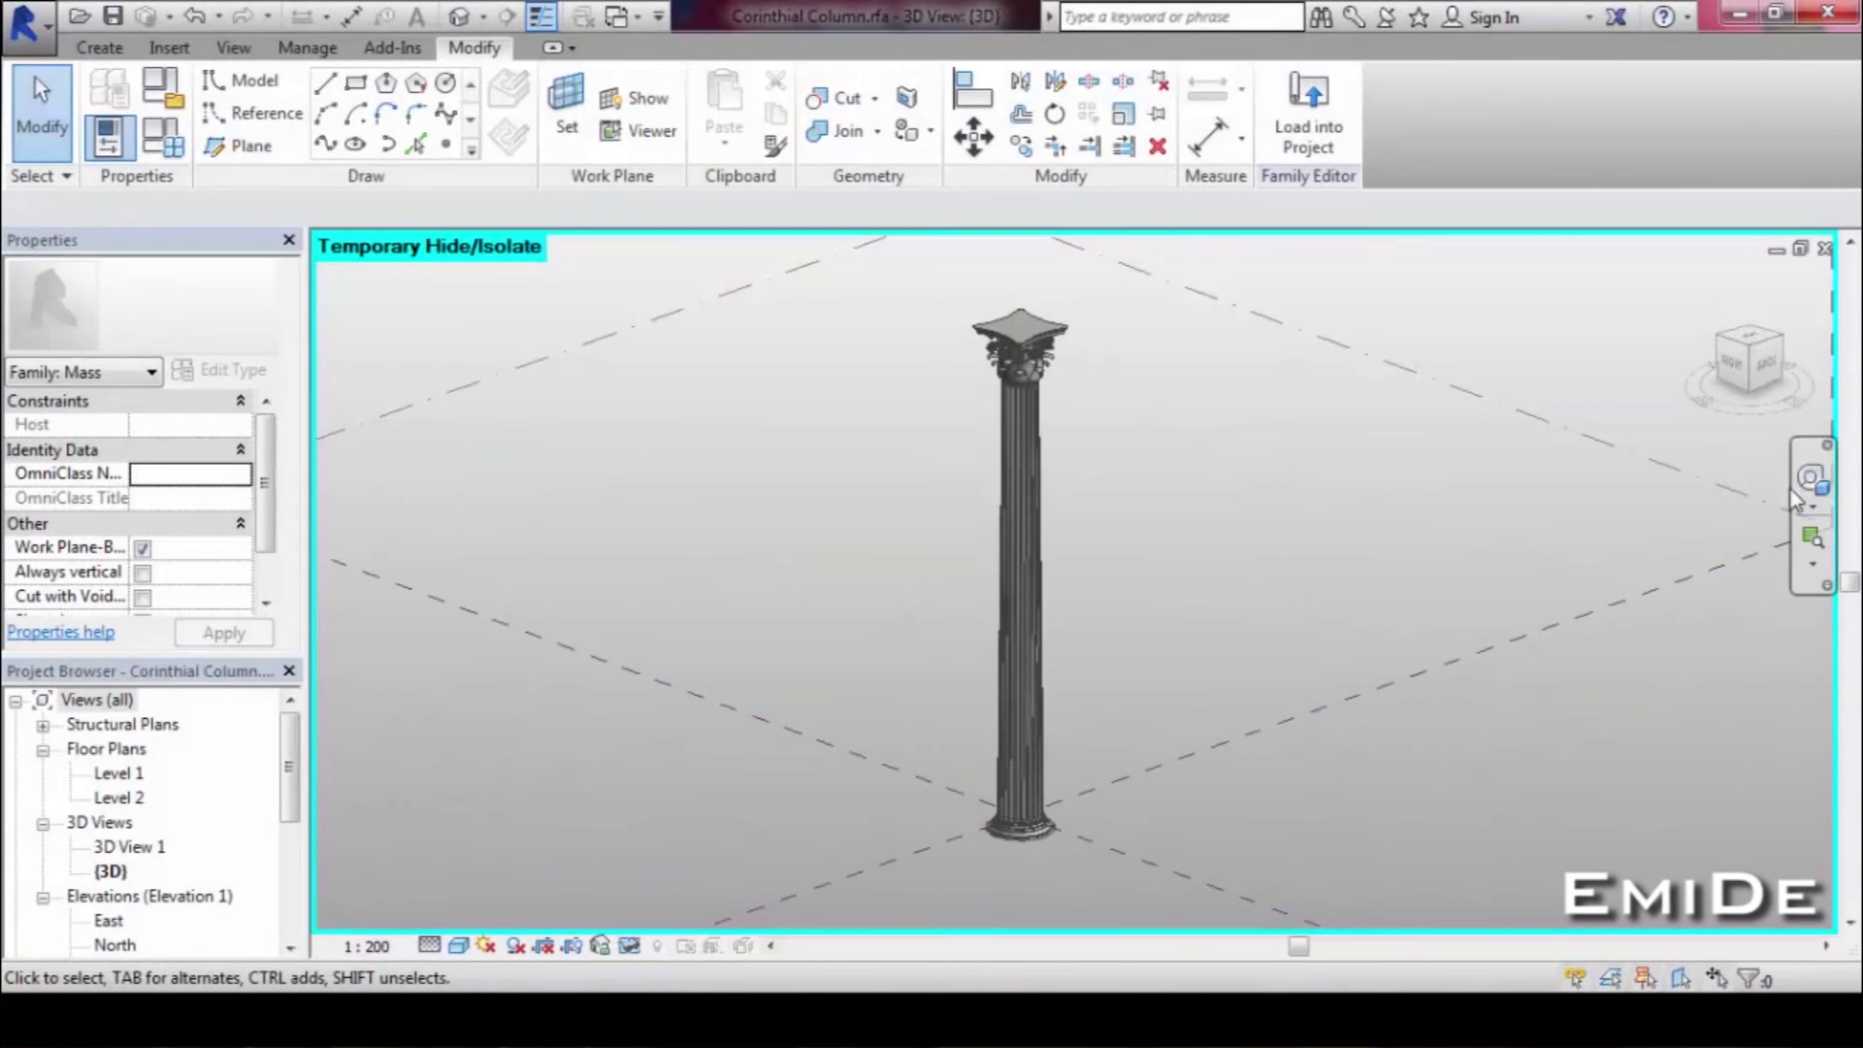
Open the nested Capital assembly family of the complete Corinthian column for editing.
{"action": "left_click", "coordinate": [1810, 479]}
{"action": "left_click", "coordinate": [1812, 536]}
{"action": "left_click_drag", "start_coordinate": [937, 283], "coordinate": [1150, 467]}
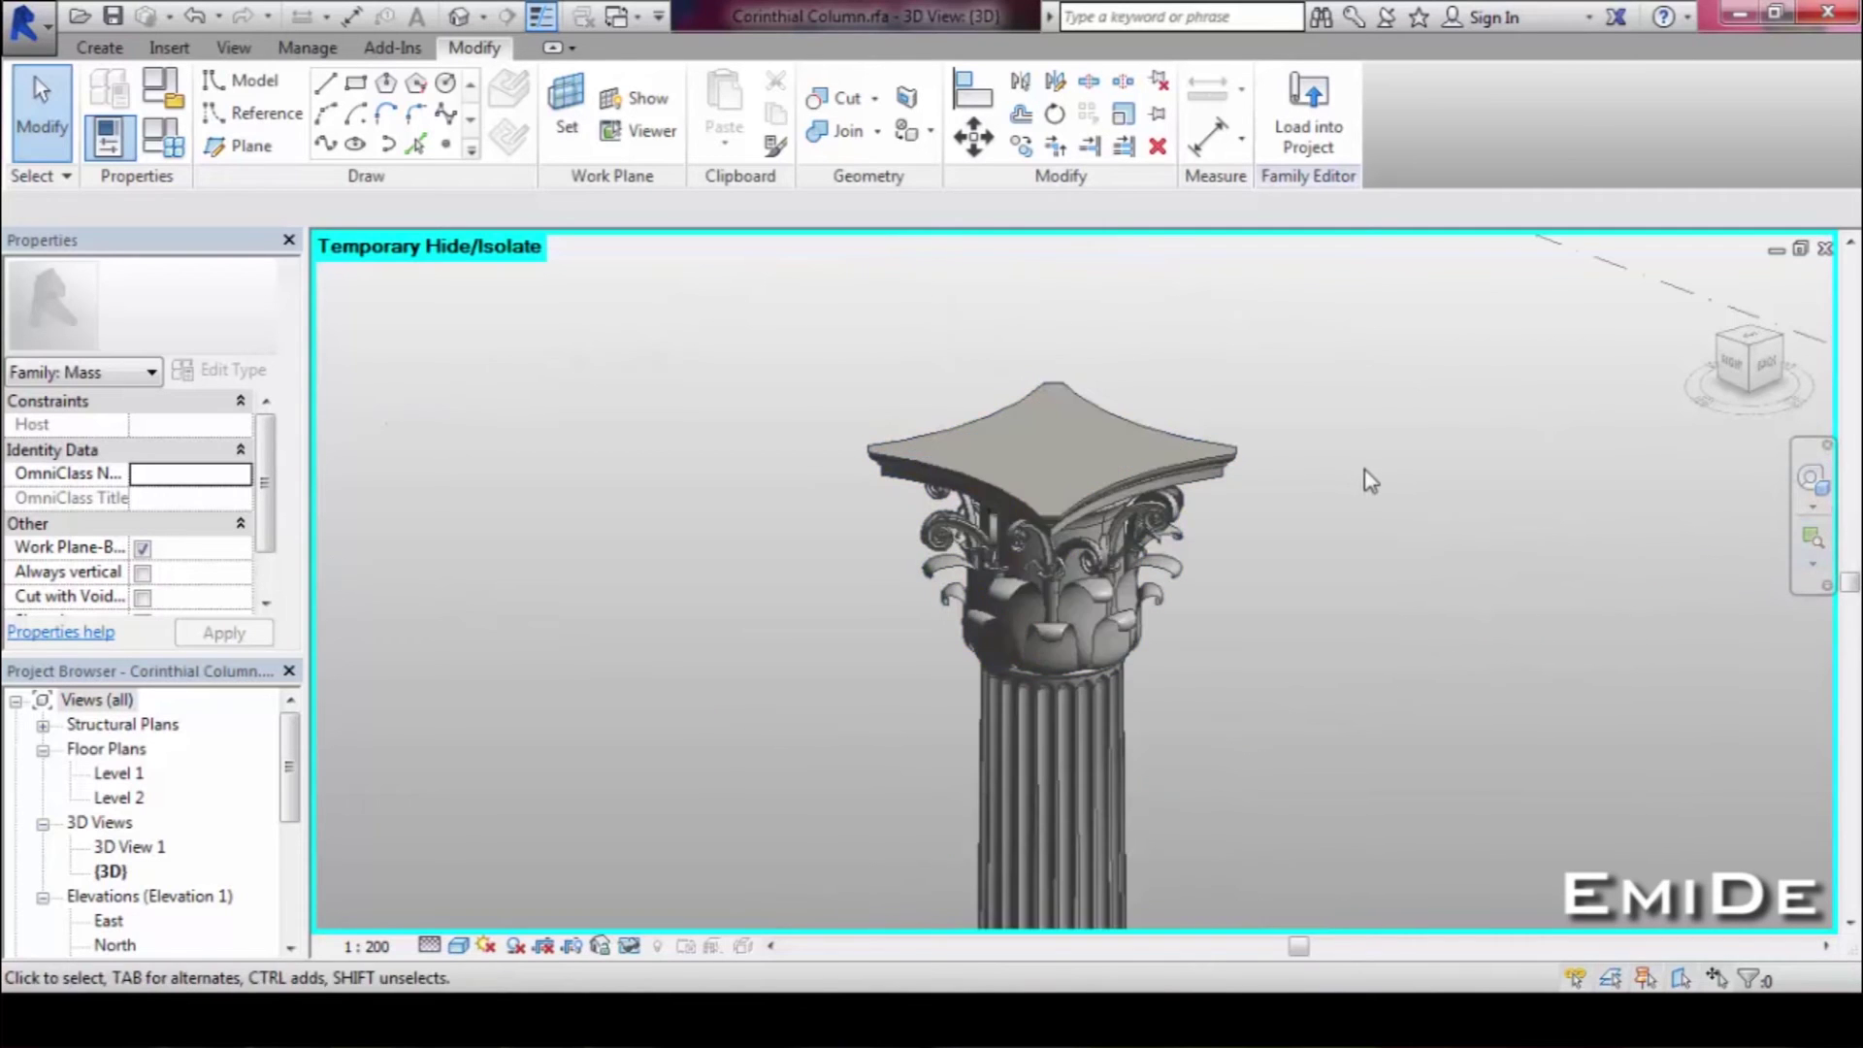
{"action": "left_click", "coordinate": [1232, 460]}
{"action": "left_click", "coordinate": [1285, 140]}
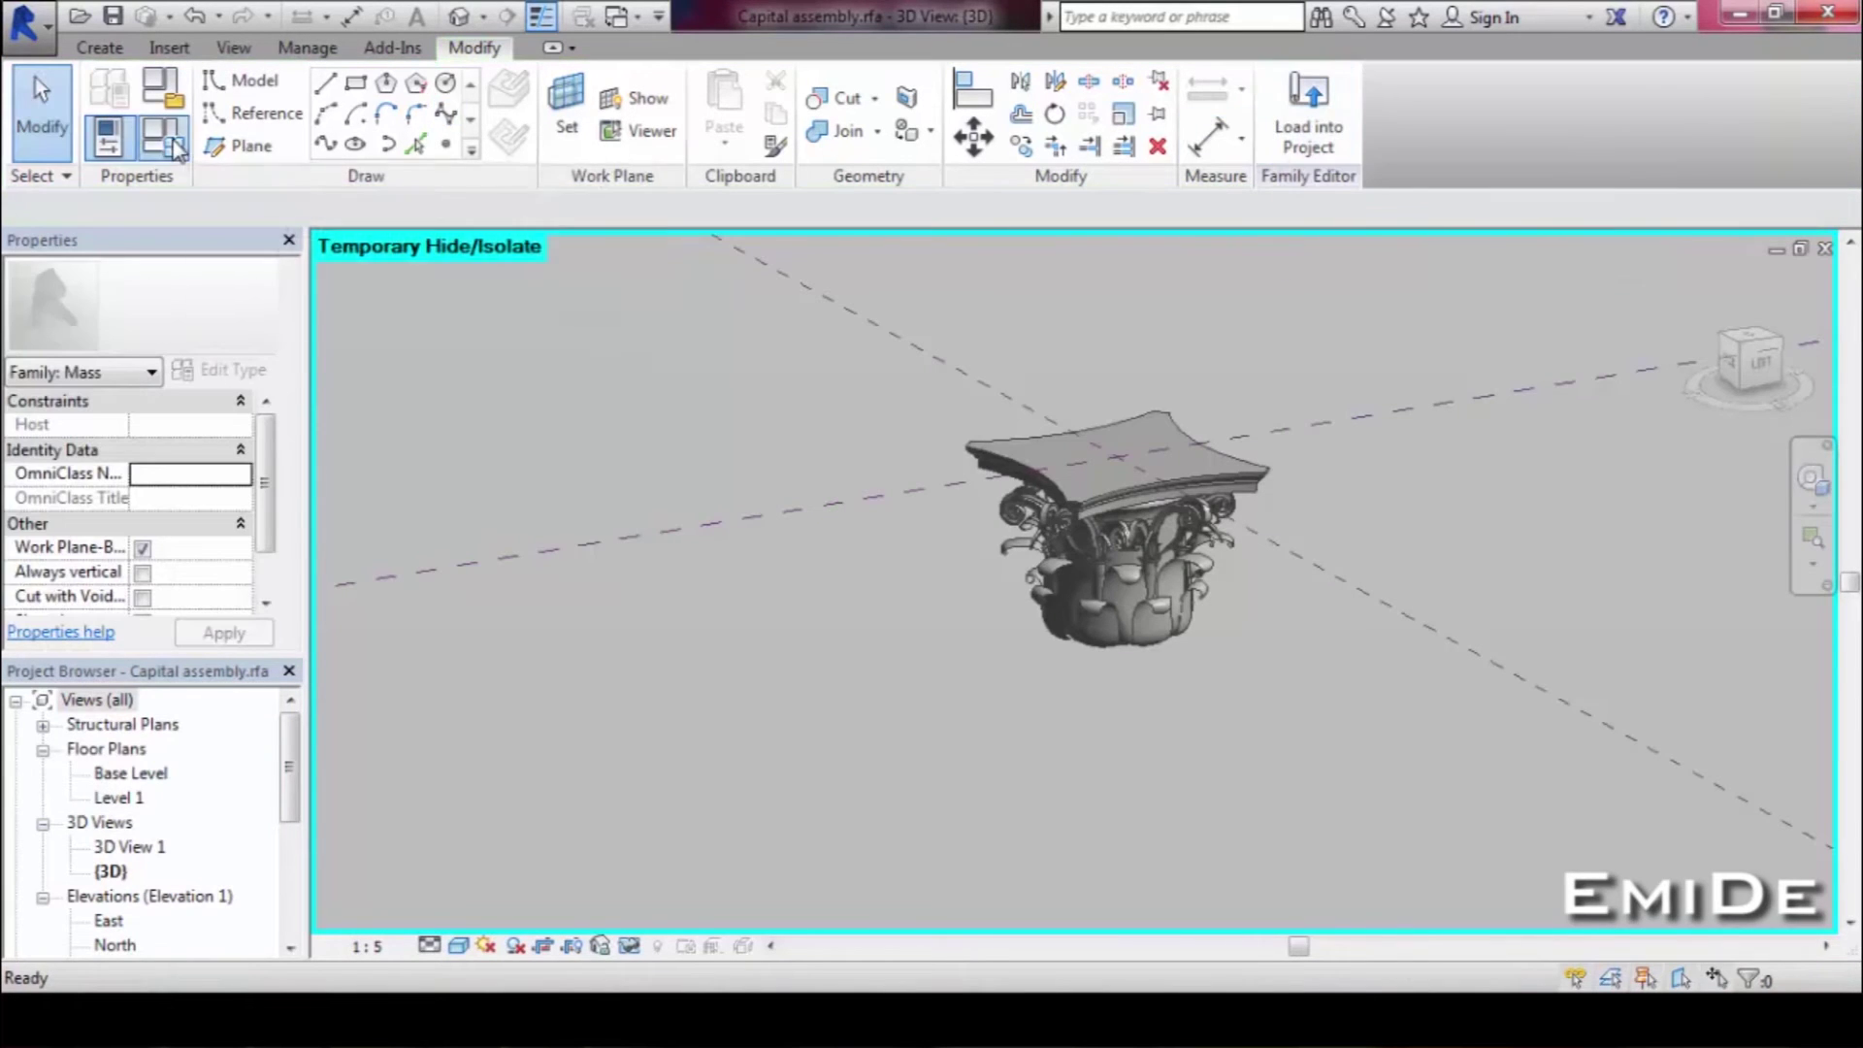
Apply a new Base Diameter to the Capital assembly family and inspect the resized capital.
{"action": "left_click", "coordinate": [162, 139]}
{"action": "left_click", "coordinate": [306, 463]}
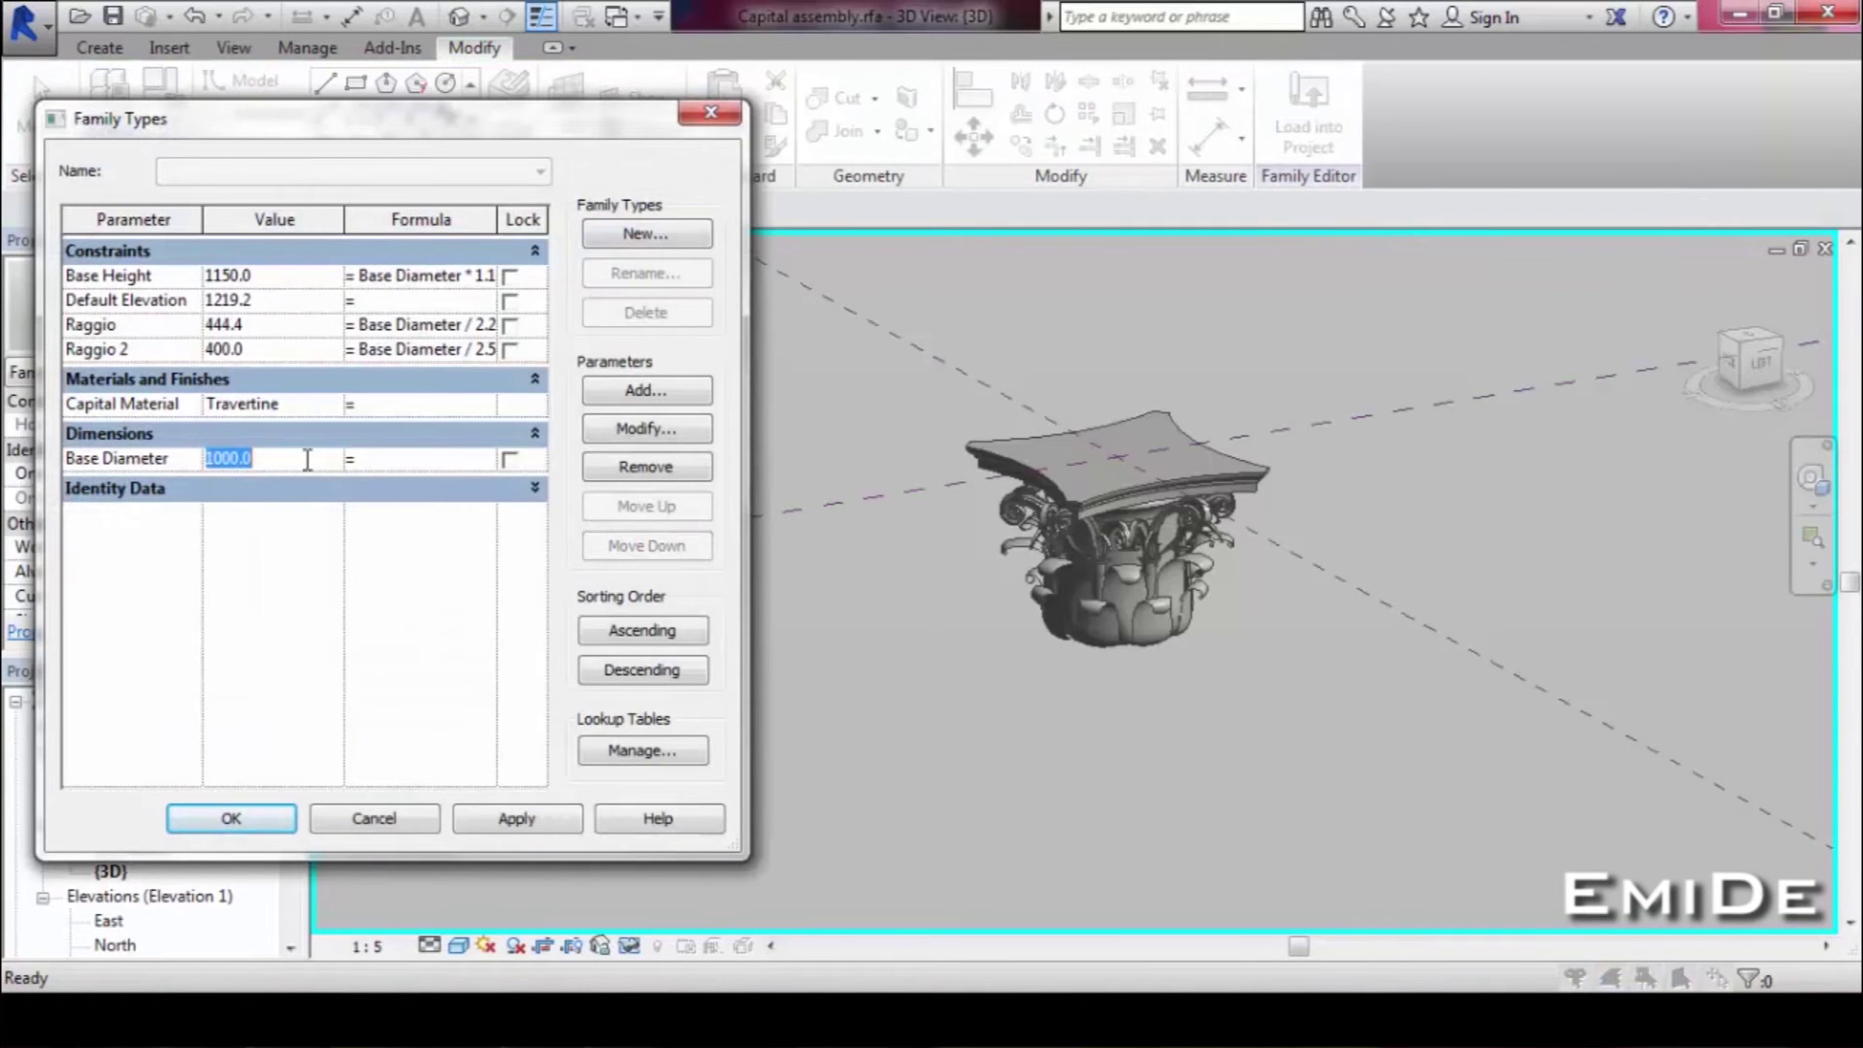
{"action": "left_click", "coordinate": [512, 820]}
{"action": "left_click", "coordinate": [264, 823]}
{"action": "middle_click_drag", "start_coordinate": [1430, 732], "coordinate": [1018, 689], "text": "shift"}
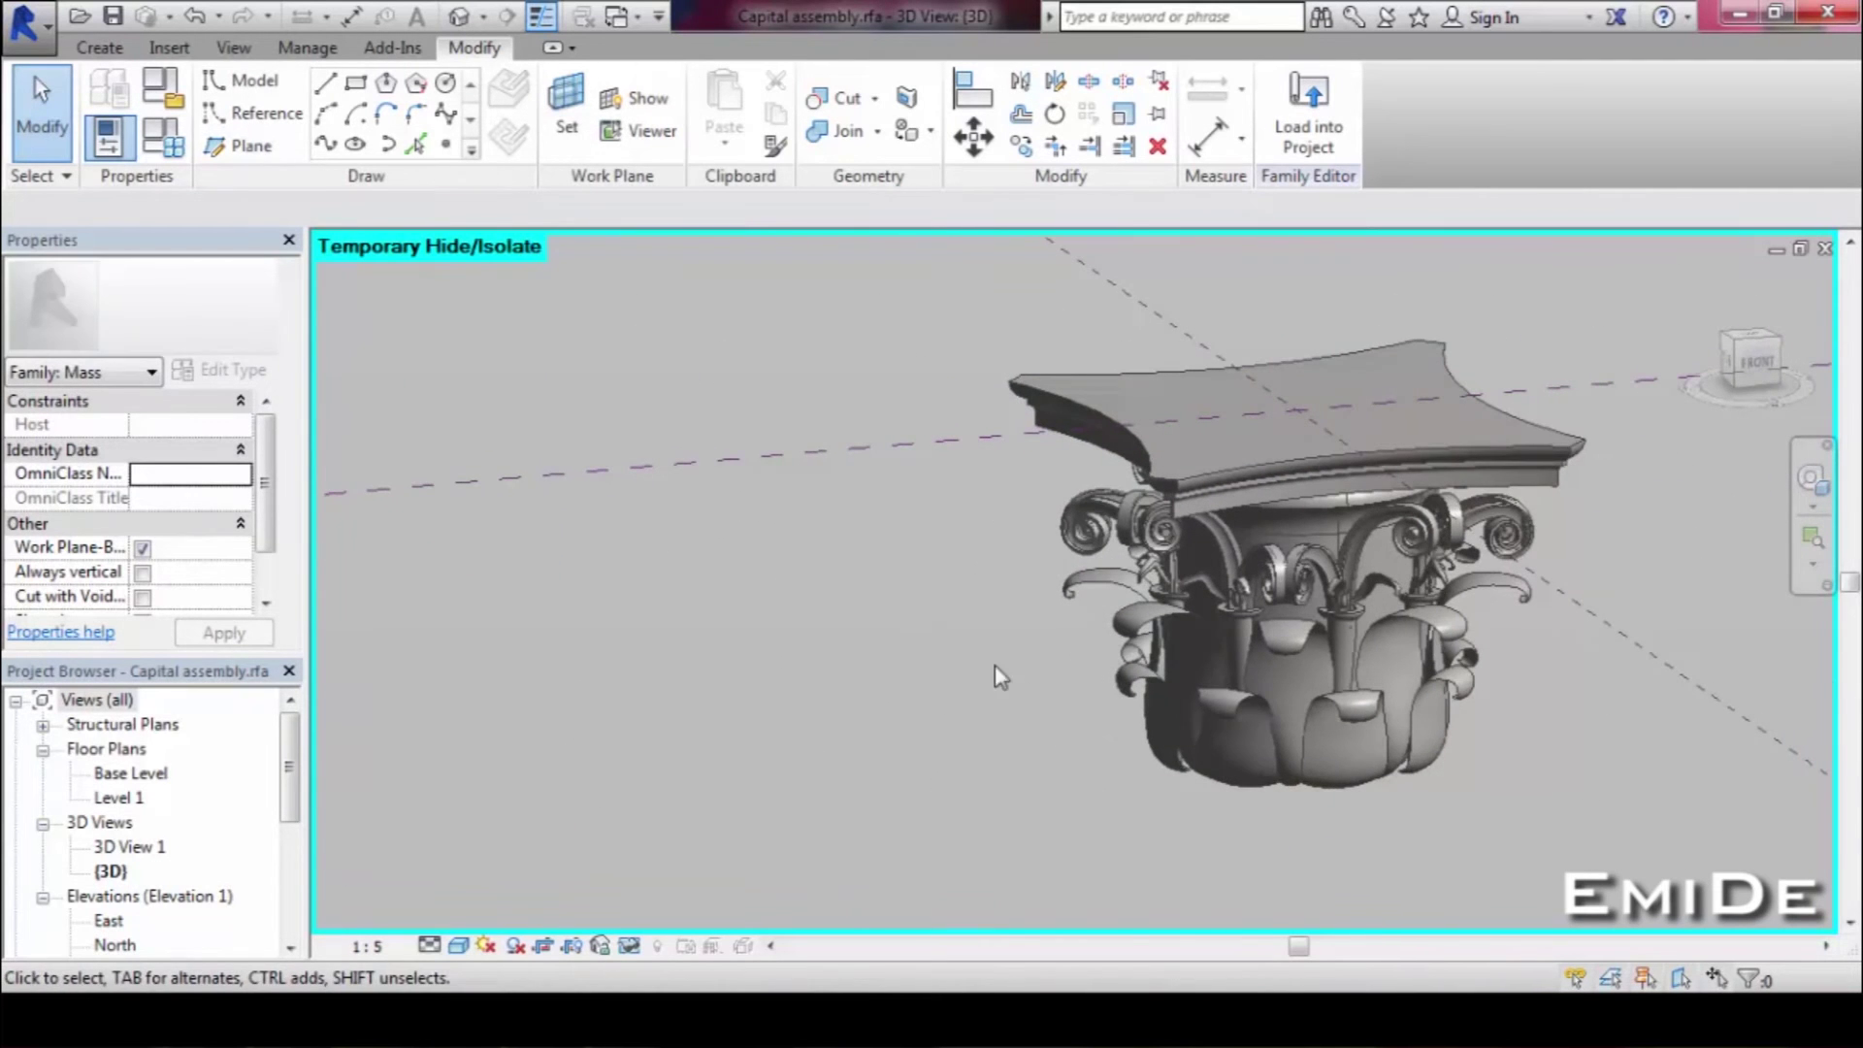
Open the capital's nested Tall Leaf family and apply a new Base Diameter to the leaf.
{"action": "left_click", "coordinate": [1277, 648]}
{"action": "left_click", "coordinate": [1289, 118]}
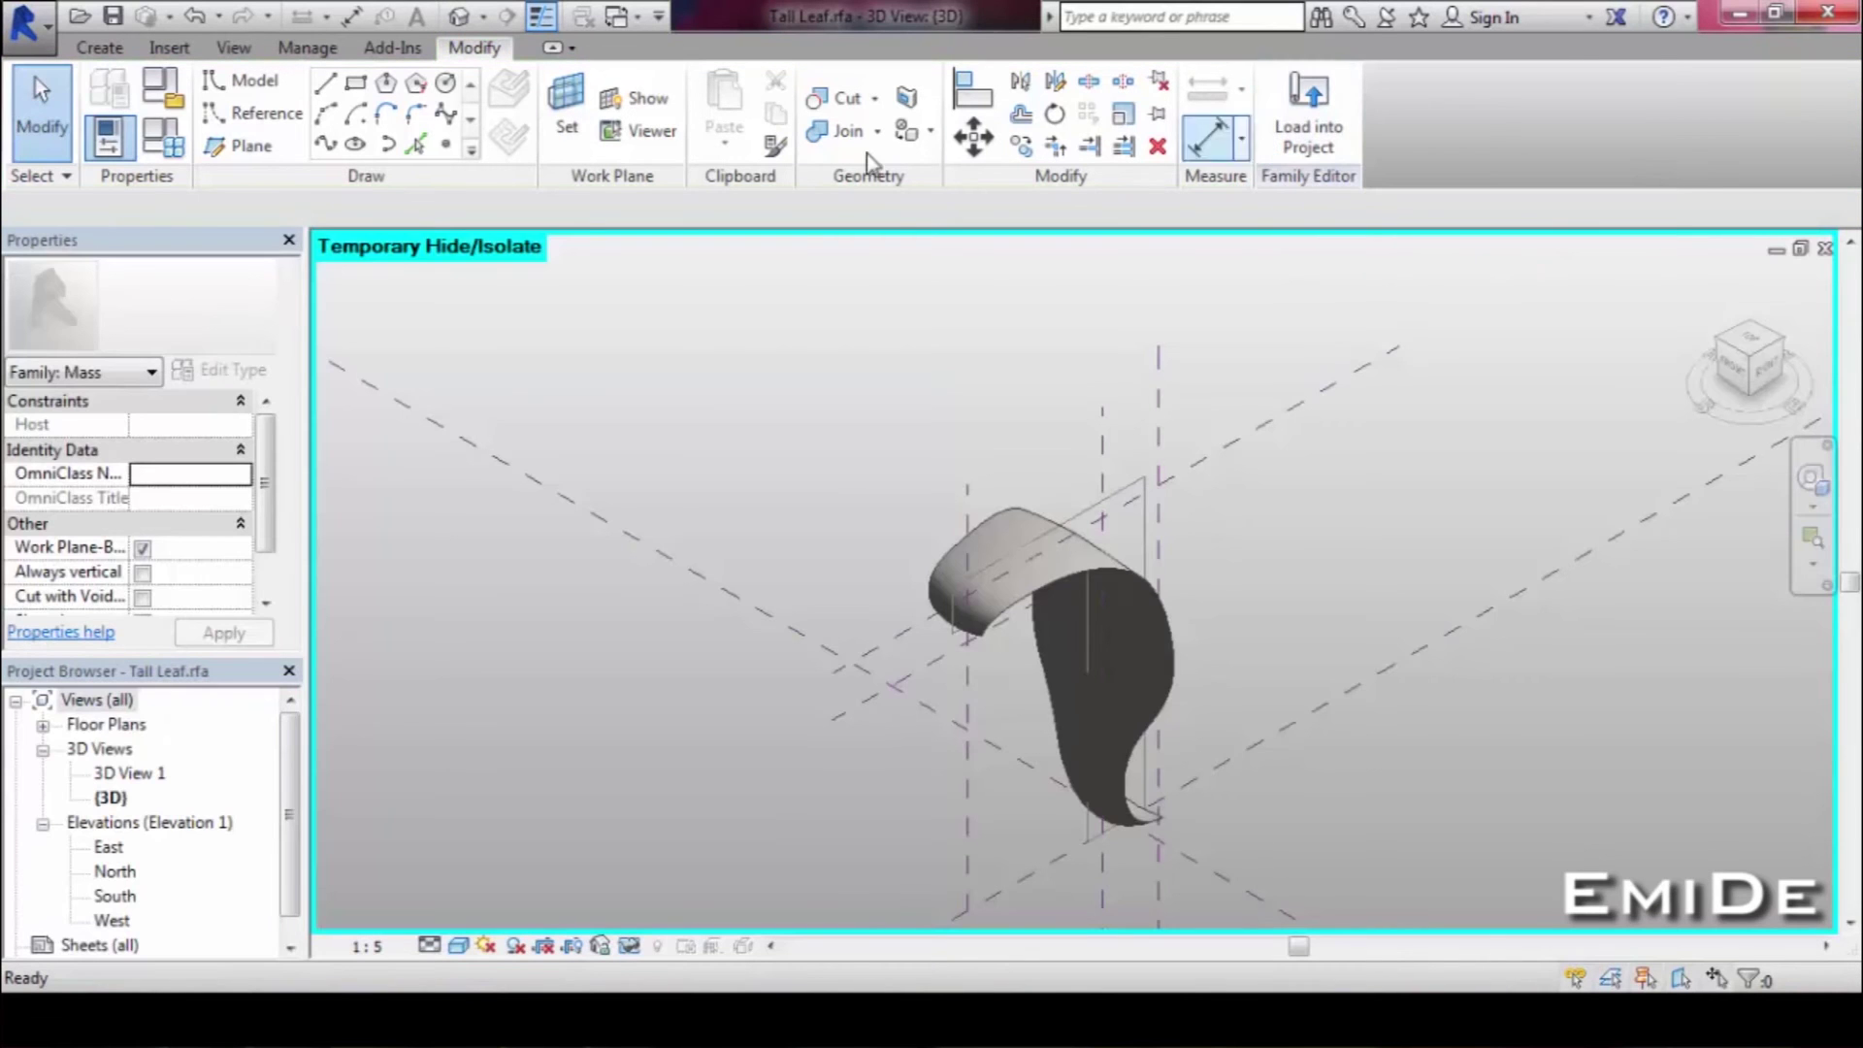
{"action": "left_click", "coordinate": [169, 157]}
{"action": "left_click_drag", "start_coordinate": [540, 426], "coordinate": [539, 631]}
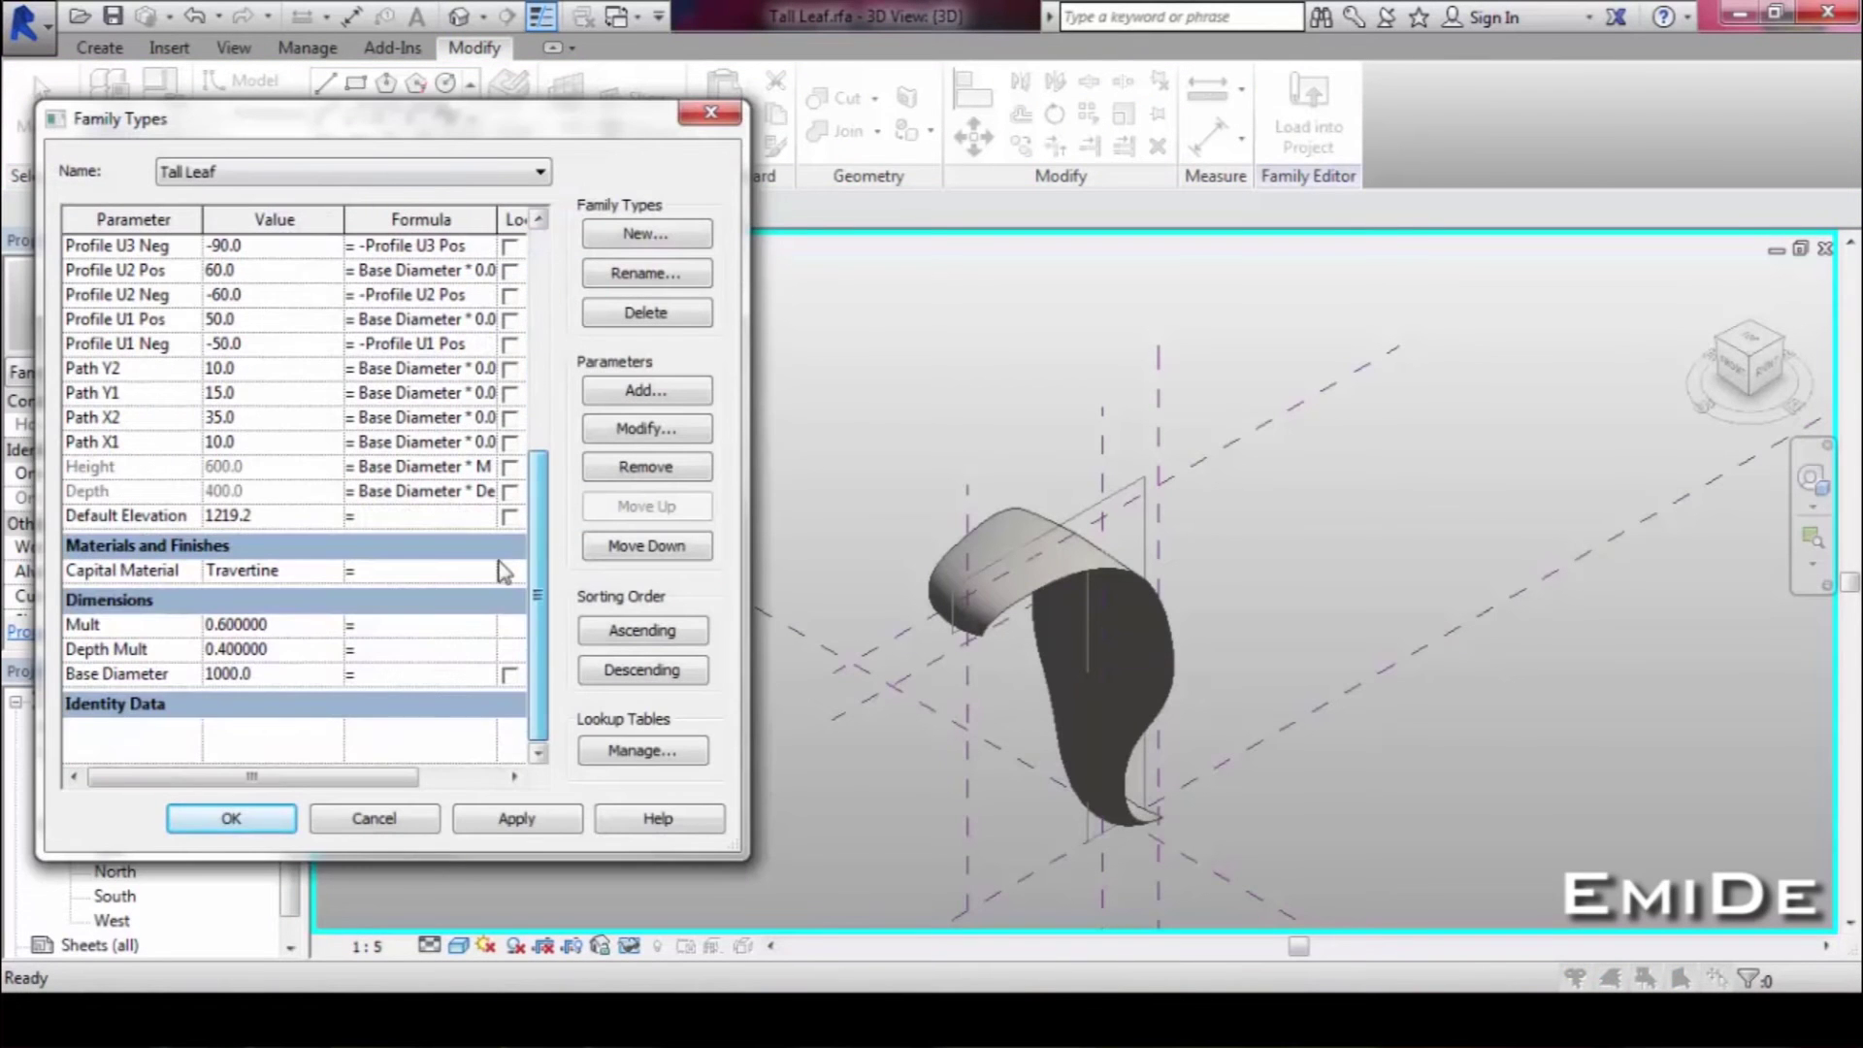
{"action": "left_click", "coordinate": [281, 684]}
{"action": "left_click", "coordinate": [541, 815]}
{"action": "left_click", "coordinate": [282, 824]}
{"action": "middle_click_drag", "start_coordinate": [1089, 628], "coordinate": [1444, 527], "text": "shift"}
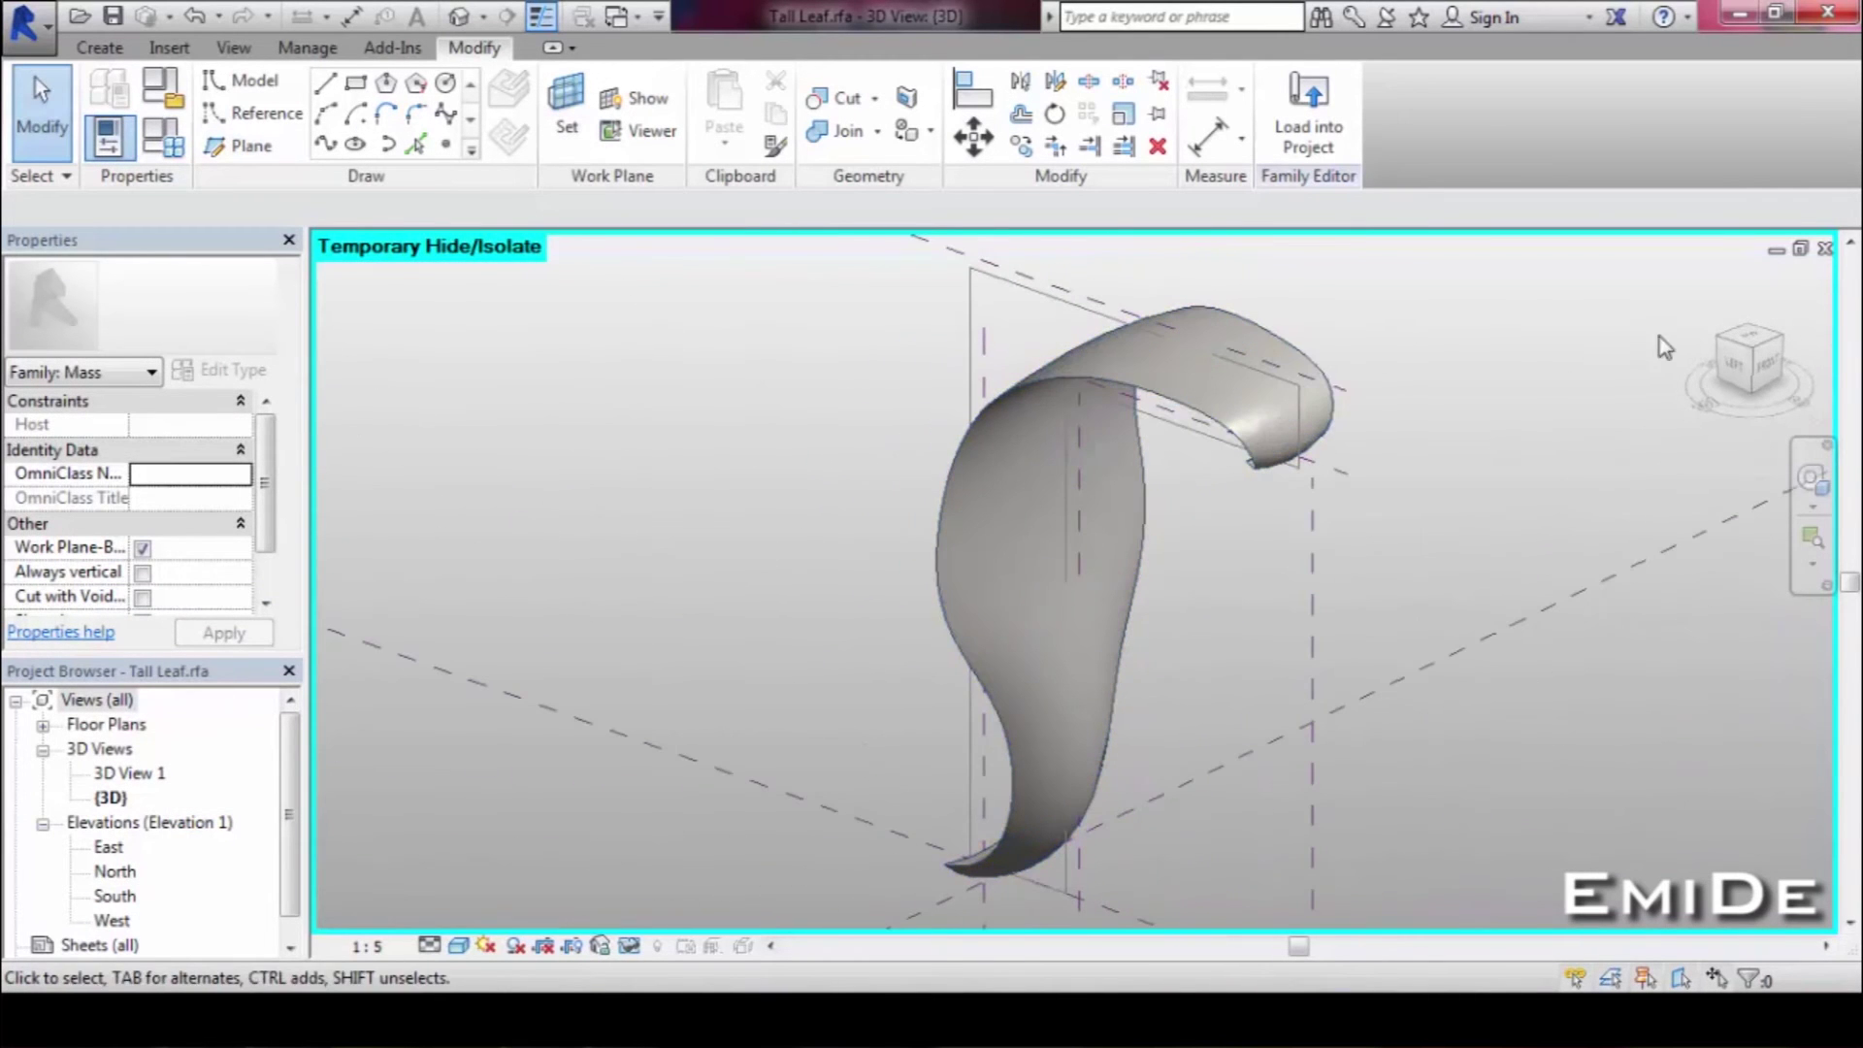
Close the Tall Leaf family and open the capital's nested Flouret2 family down to its Caulicolus stem.
{"action": "left_click", "coordinate": [1824, 250]}
{"action": "left_click", "coordinate": [991, 512]}
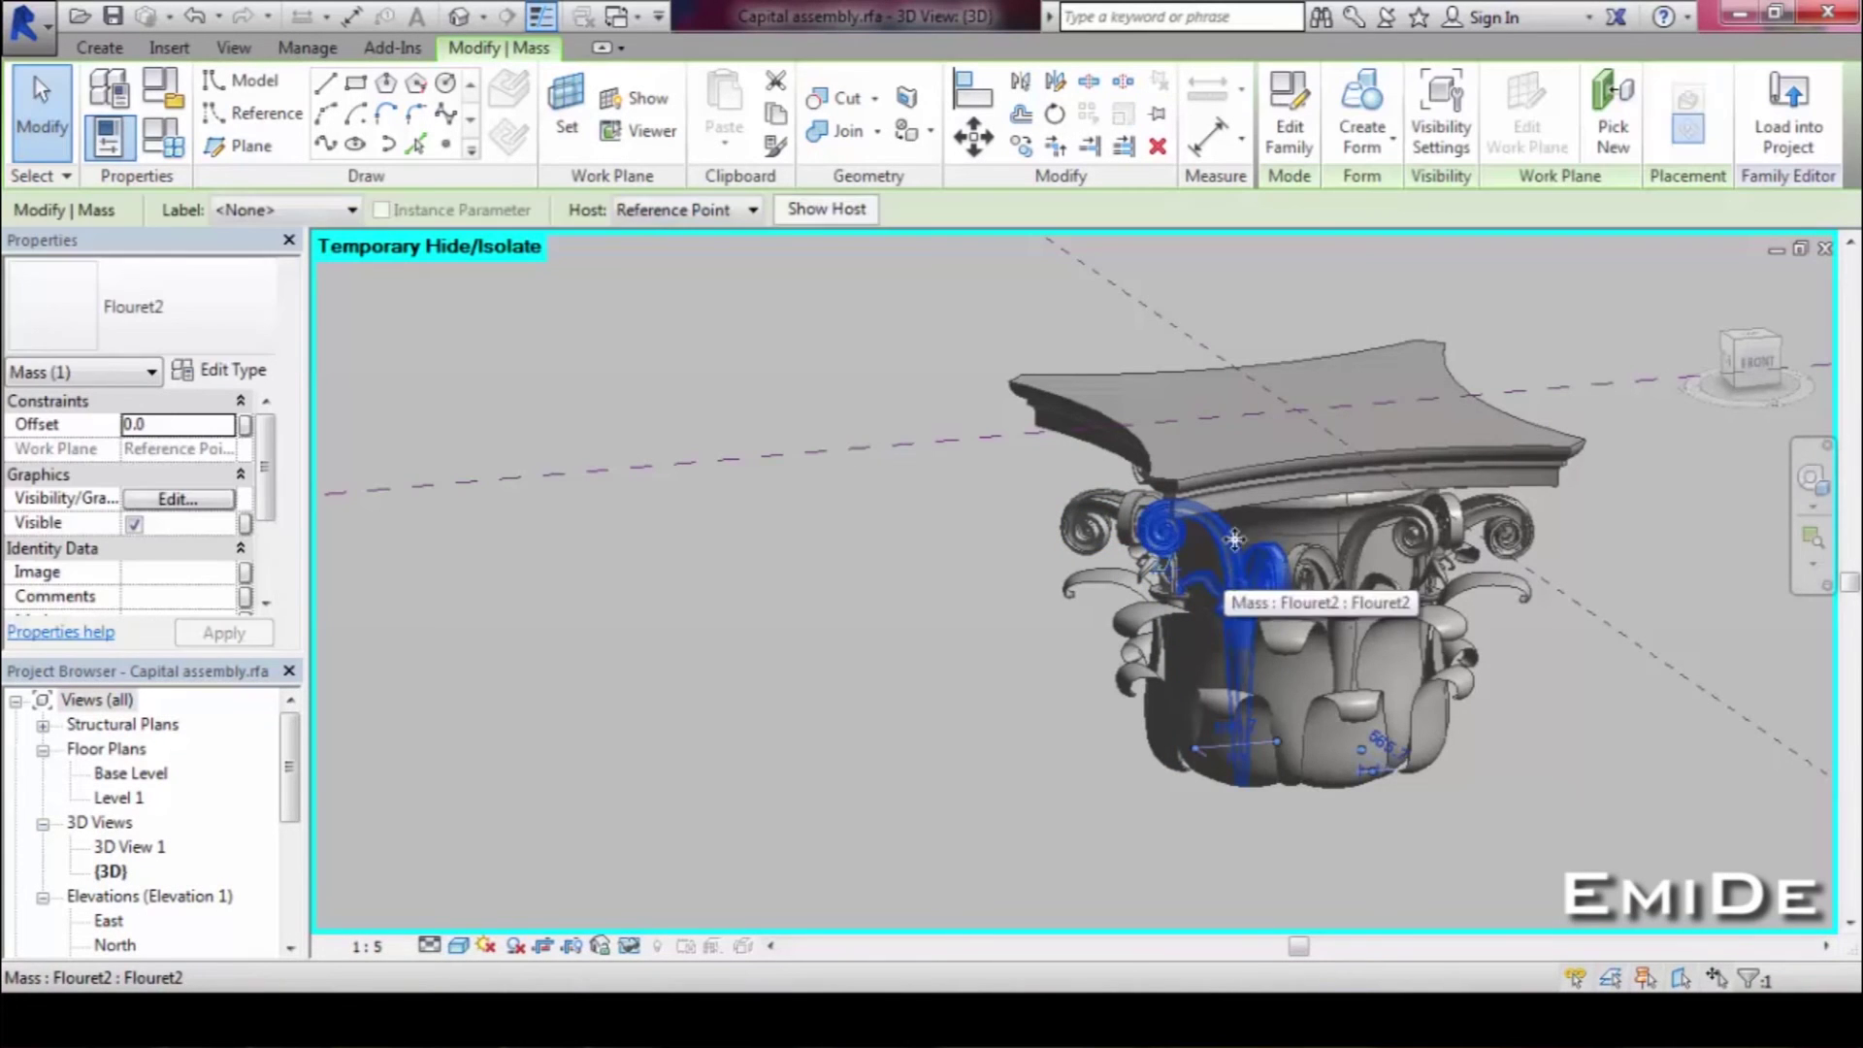
{"action": "left_click", "coordinate": [1290, 126]}
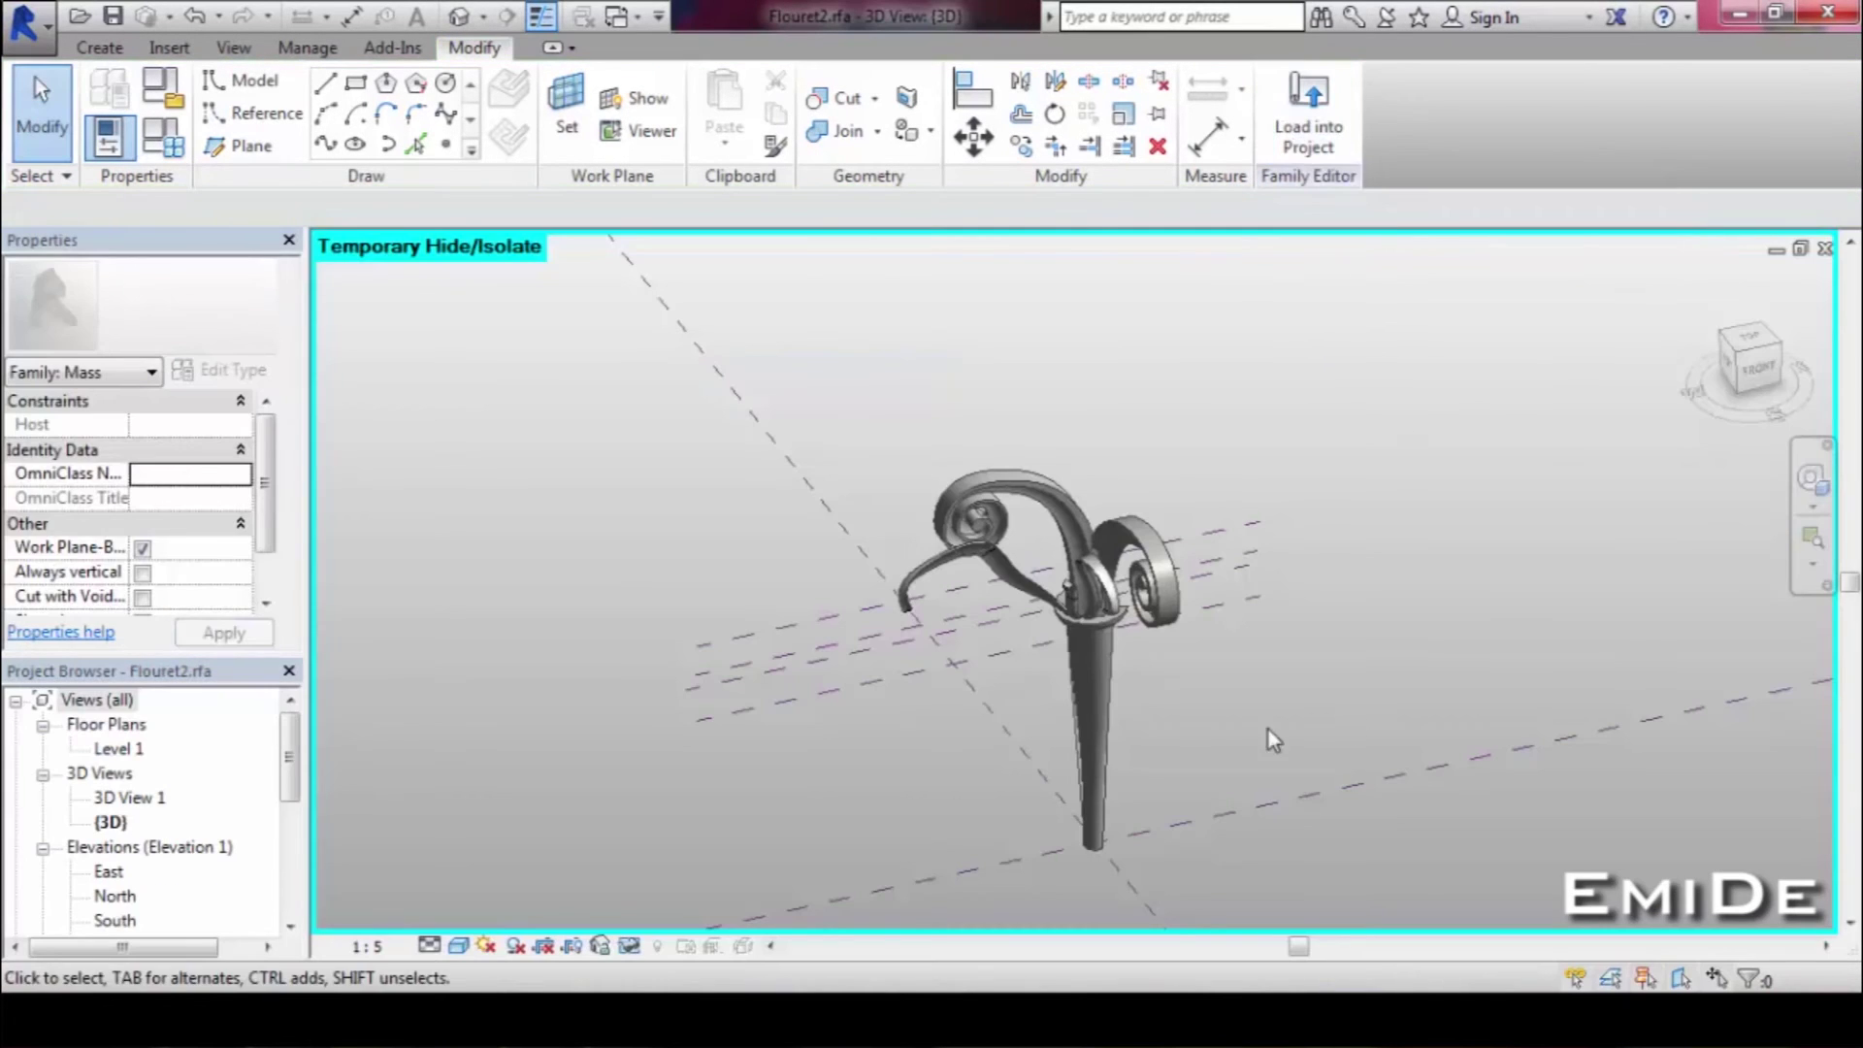
{"action": "left_click", "coordinate": [1108, 697]}
{"action": "left_click", "coordinate": [1286, 145]}
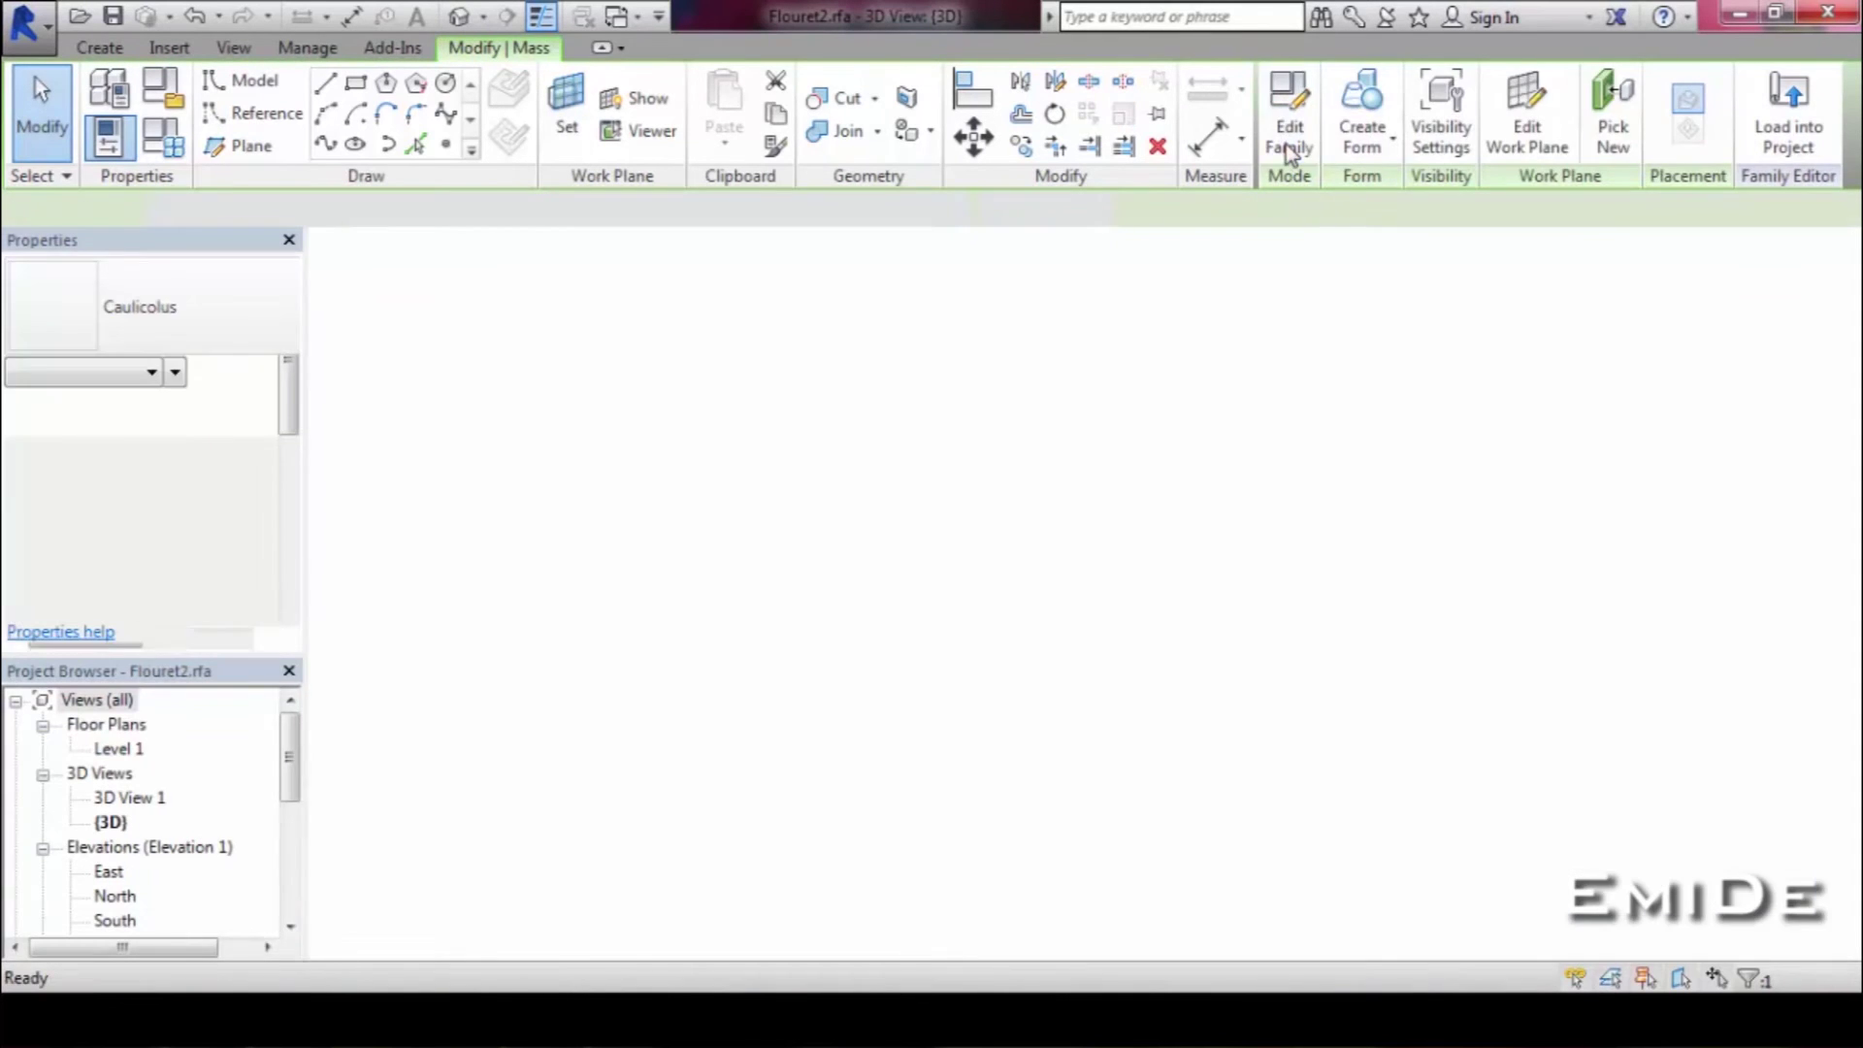
Set the Caulicolus family's Base Diameter to 1200.
{"action": "left_click", "coordinate": [178, 148]}
{"action": "left_click", "coordinate": [310, 434]}
{"action": "type", "text": "1"}
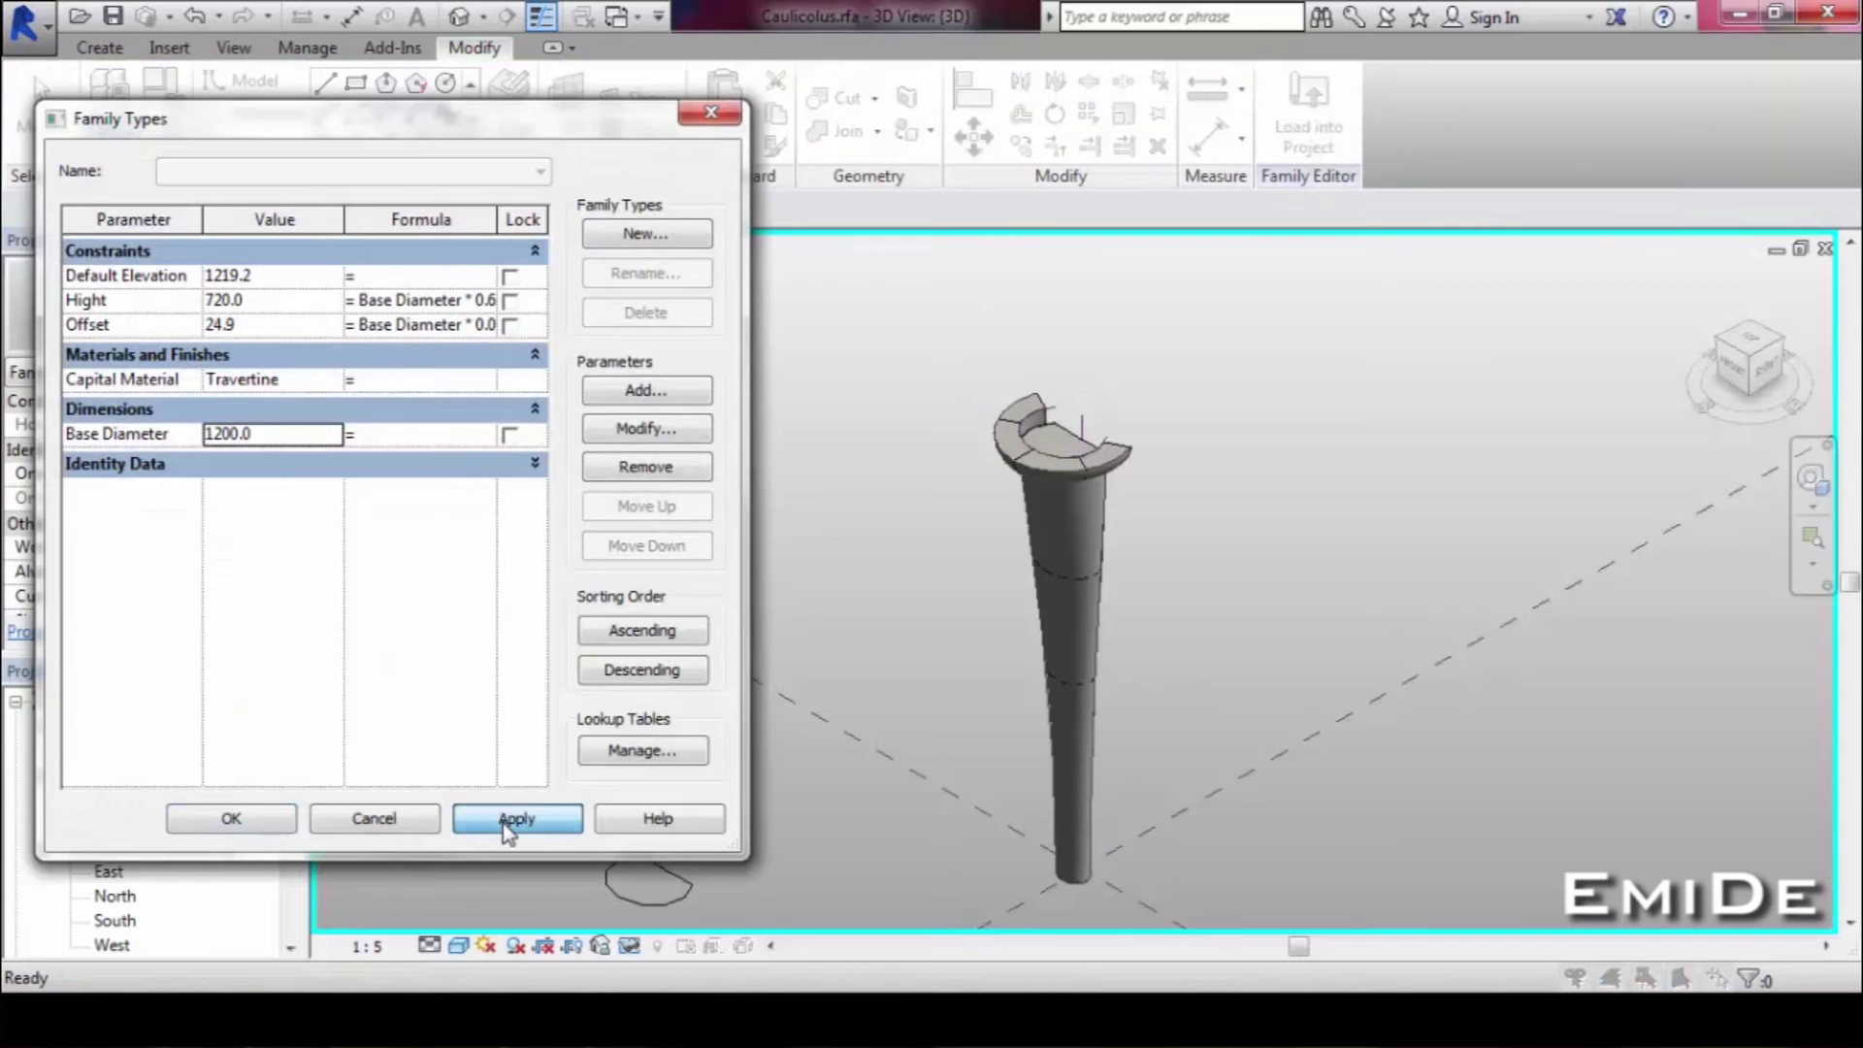
{"action": "type", "text": "200.0"}
{"action": "left_click", "coordinate": [508, 825]}
{"action": "left_click", "coordinate": [231, 817]}
Open the stem's largest nested profile, Caulicolus GM Profile, and set its Base Diameter to 1230.
{"action": "left_click", "coordinate": [677, 880]}
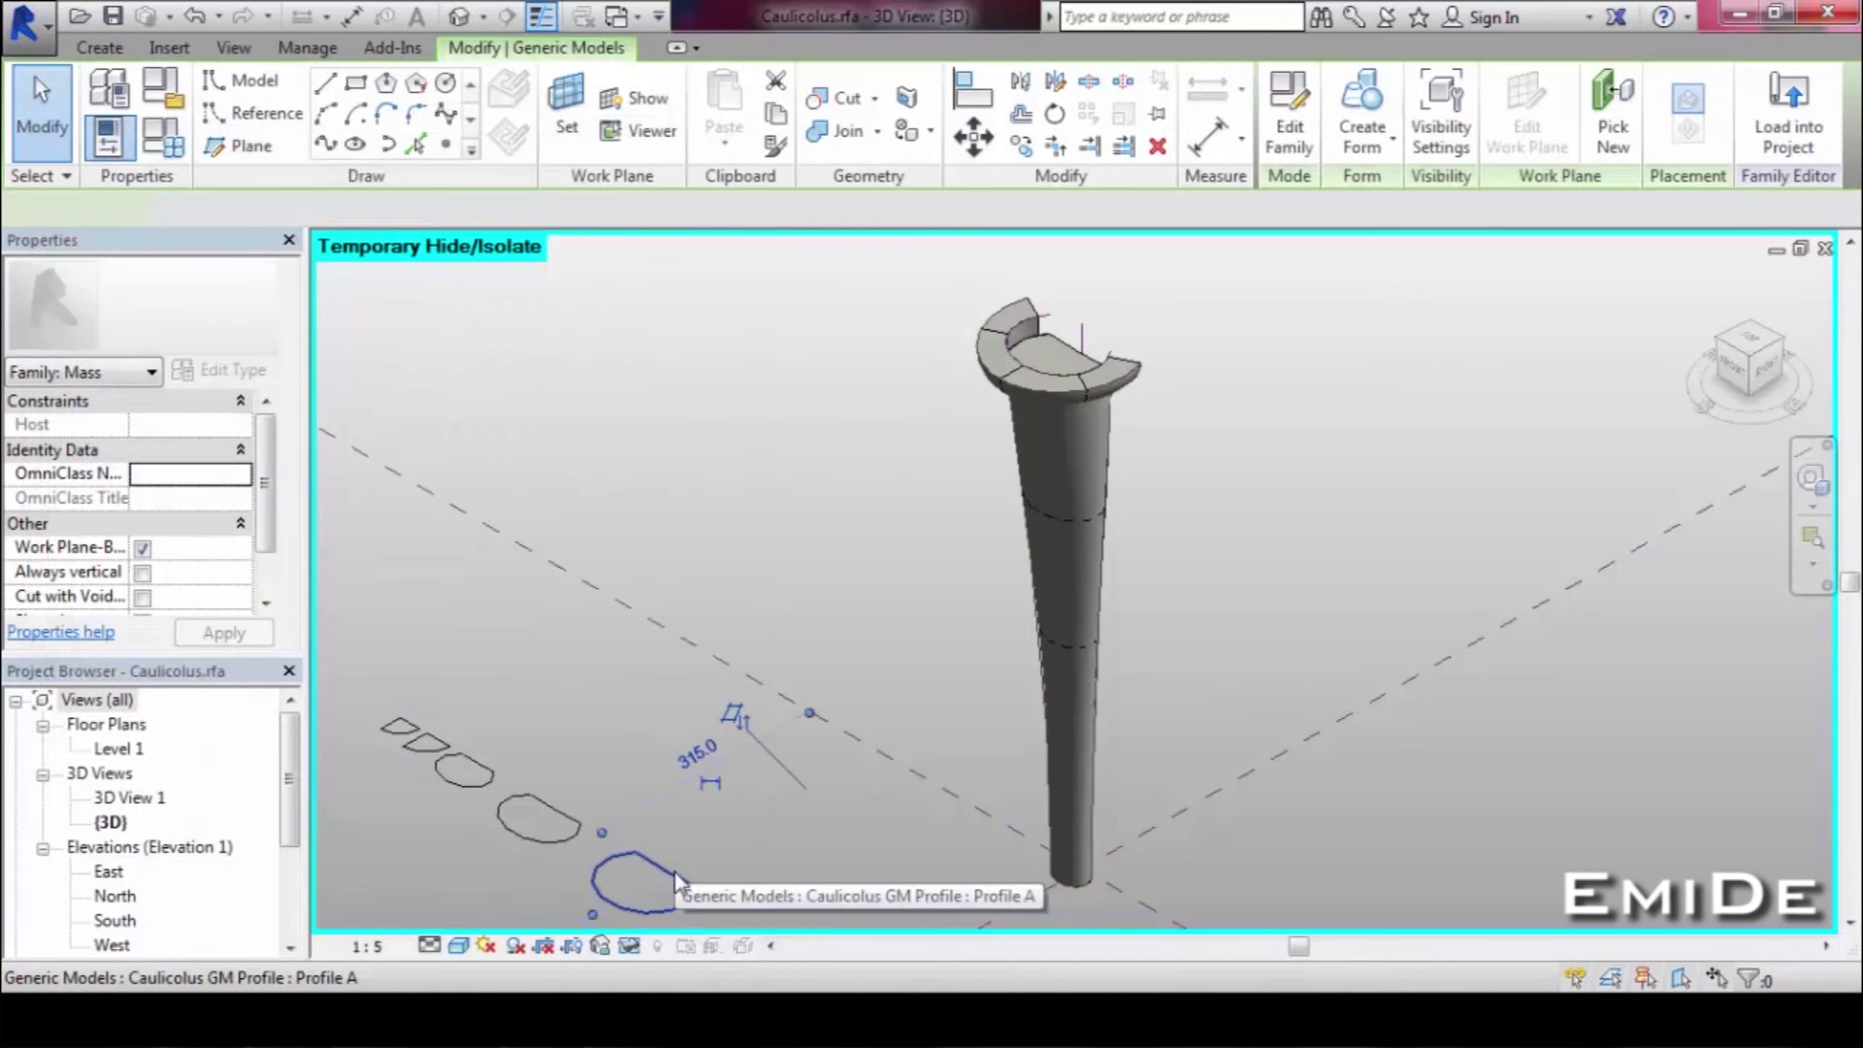
{"action": "left_click", "coordinate": [1288, 115]}
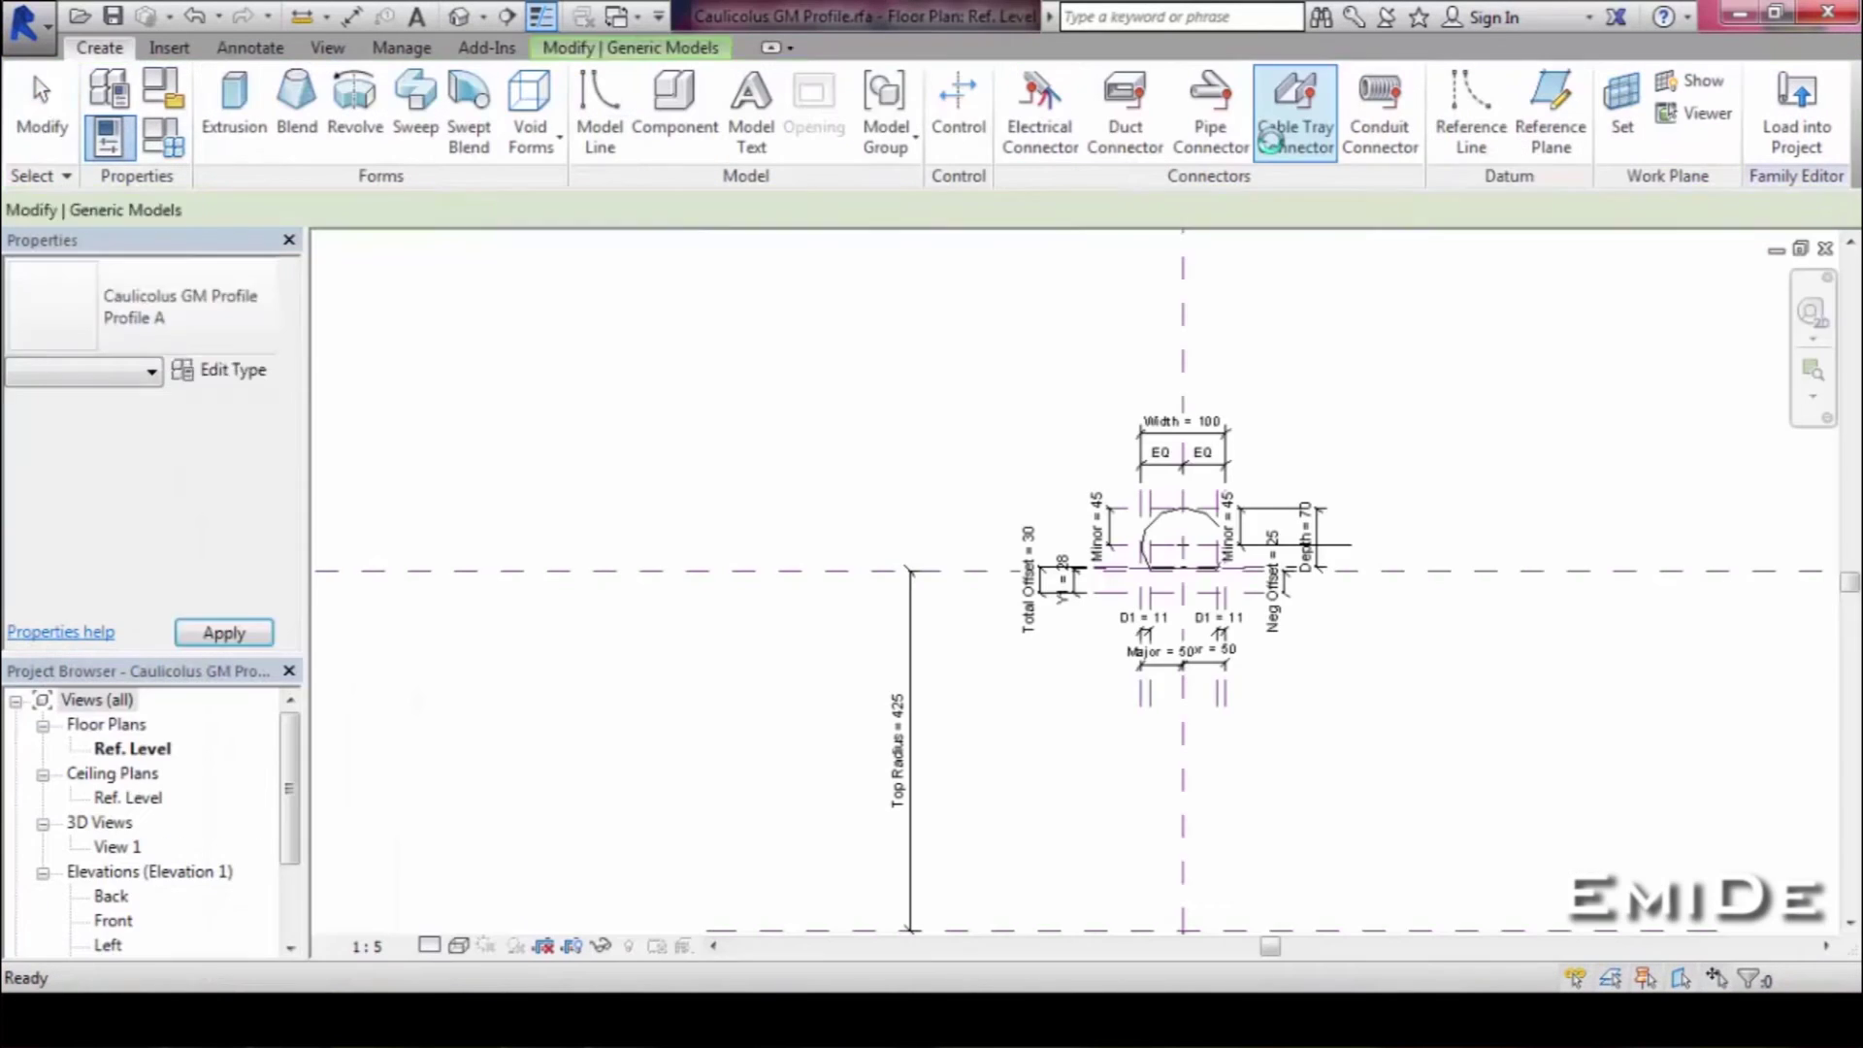
{"action": "left_click", "coordinate": [163, 141]}
{"action": "left_click", "coordinate": [291, 648]}
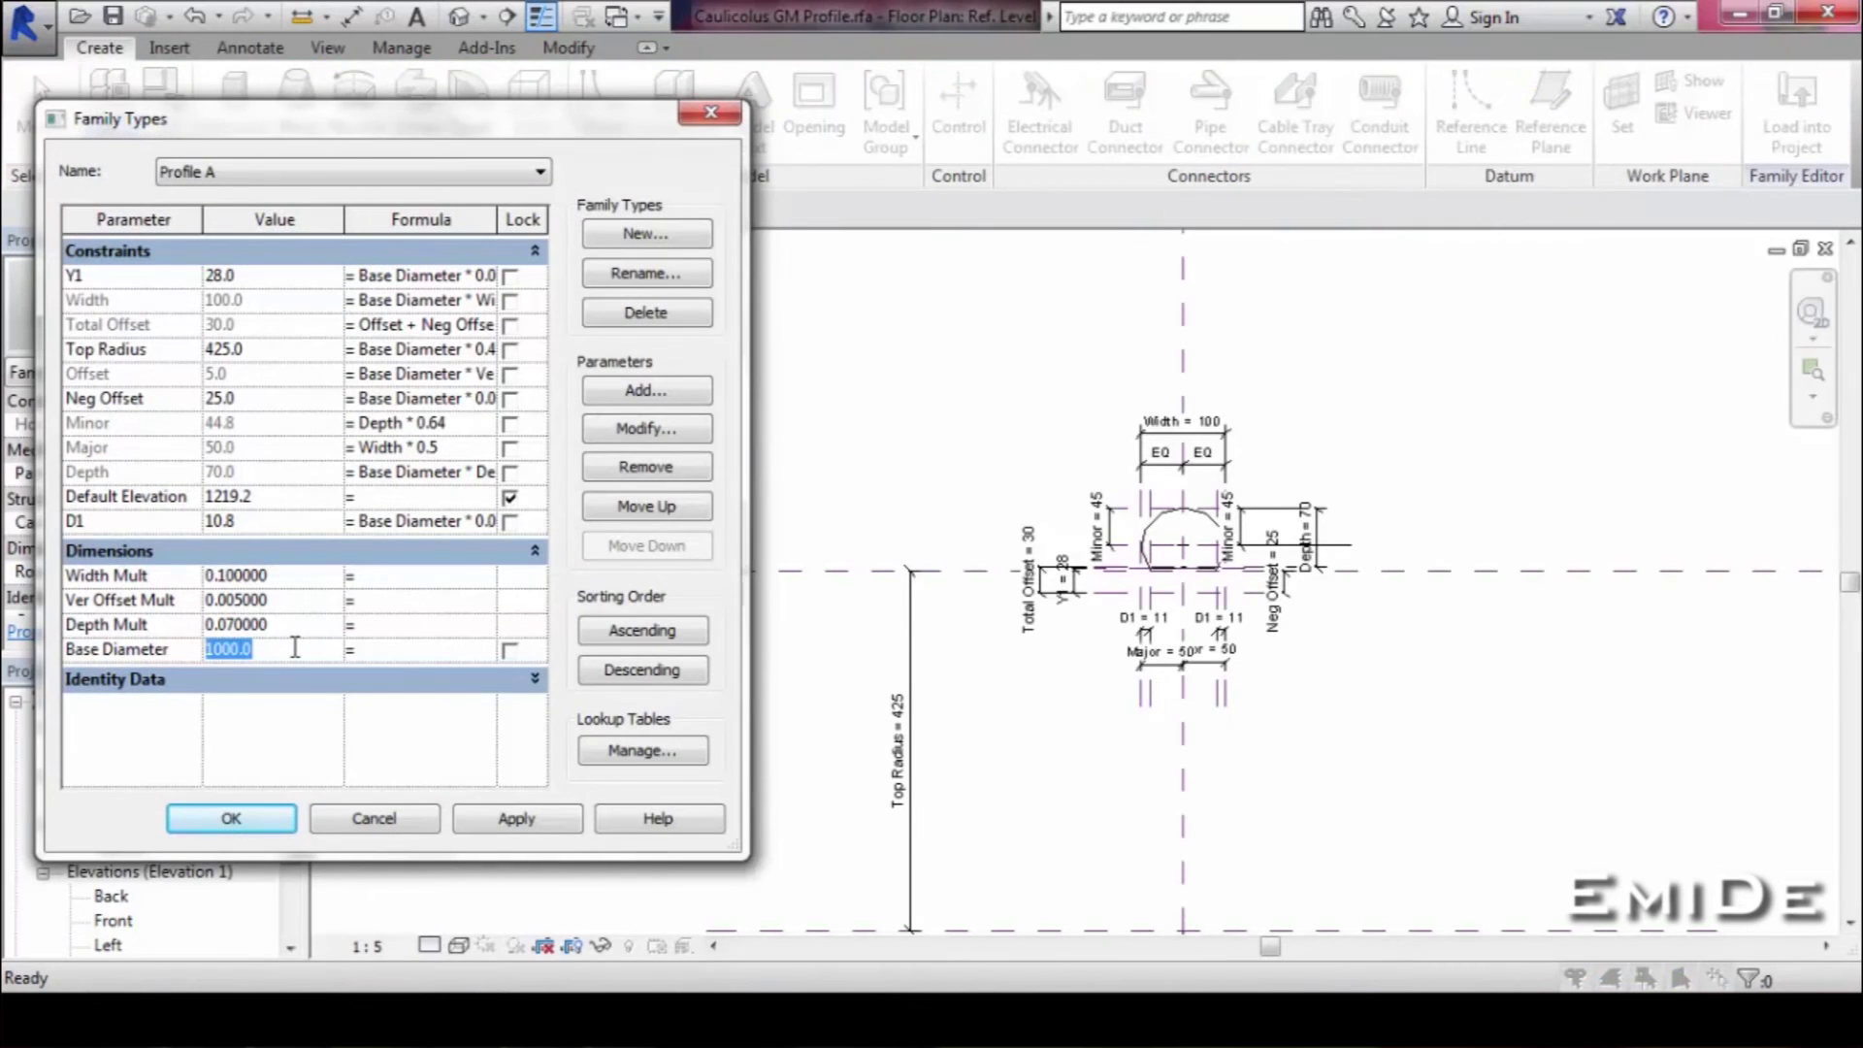
{"action": "left_click", "coordinate": [479, 819]}
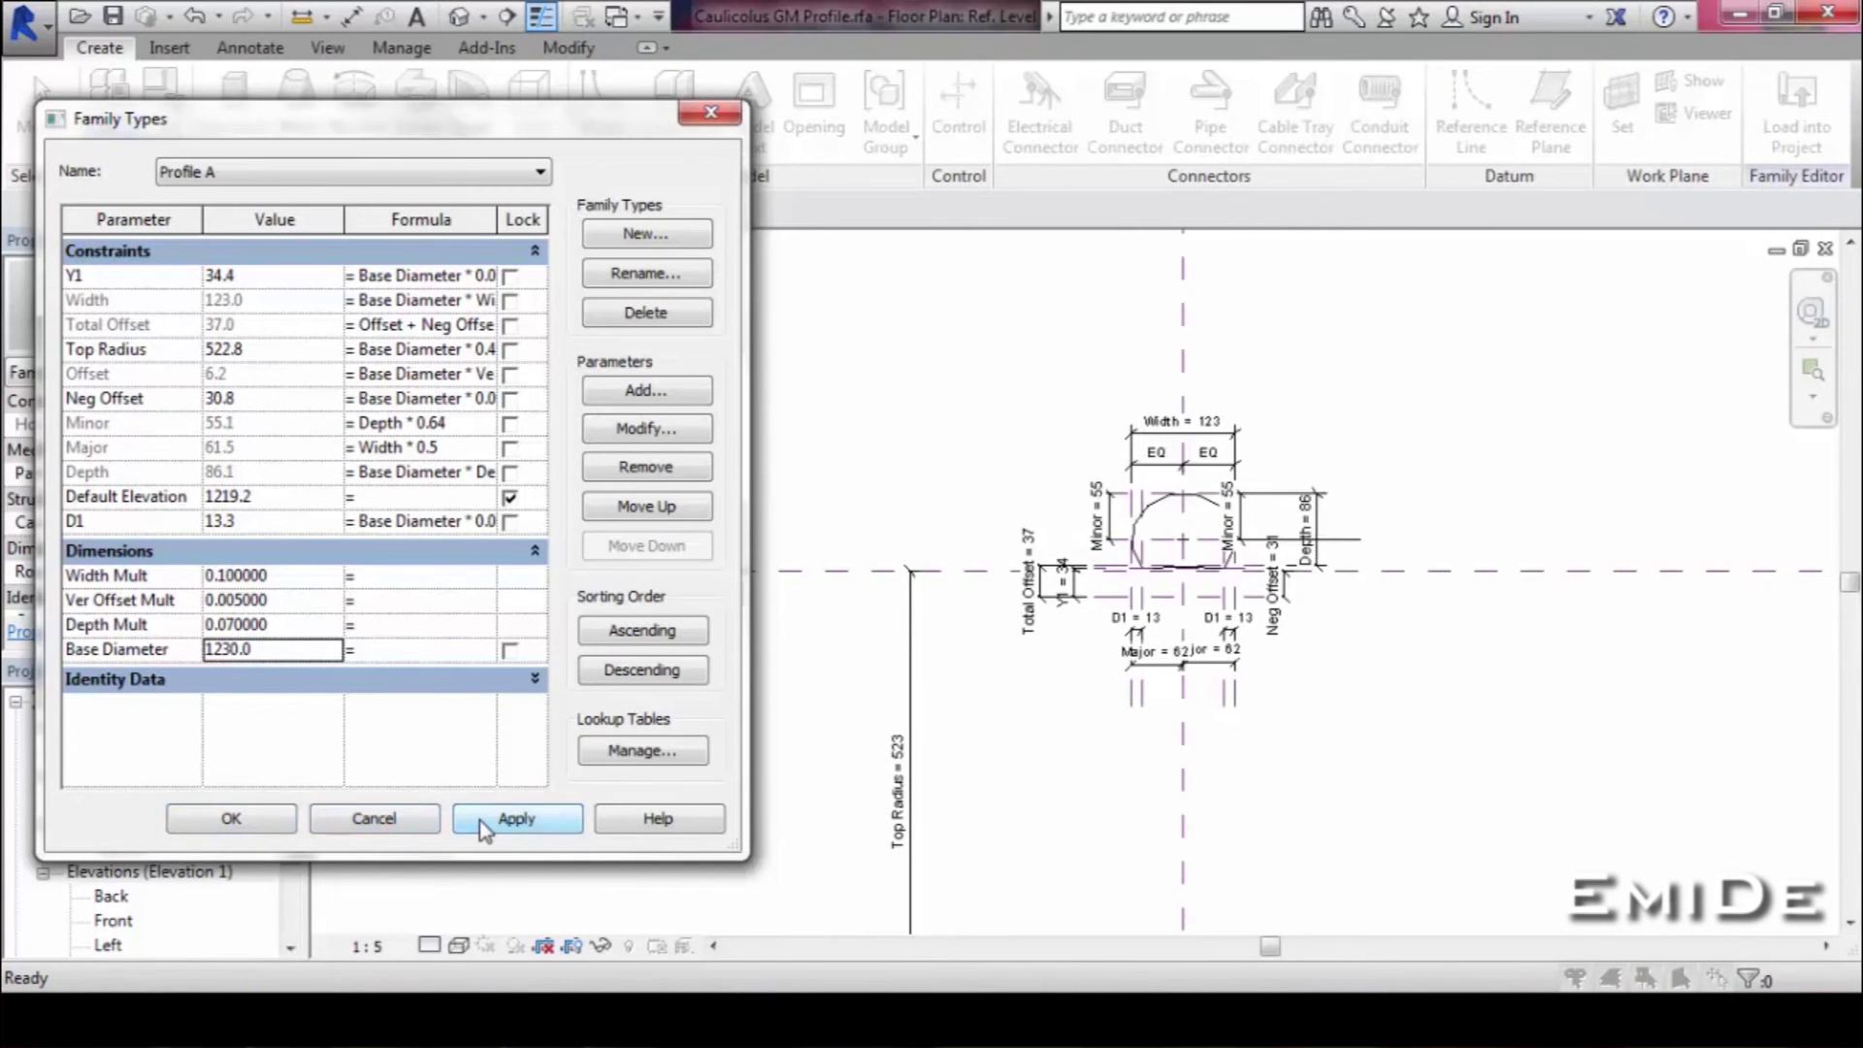
{"action": "left_click", "coordinate": [260, 824]}
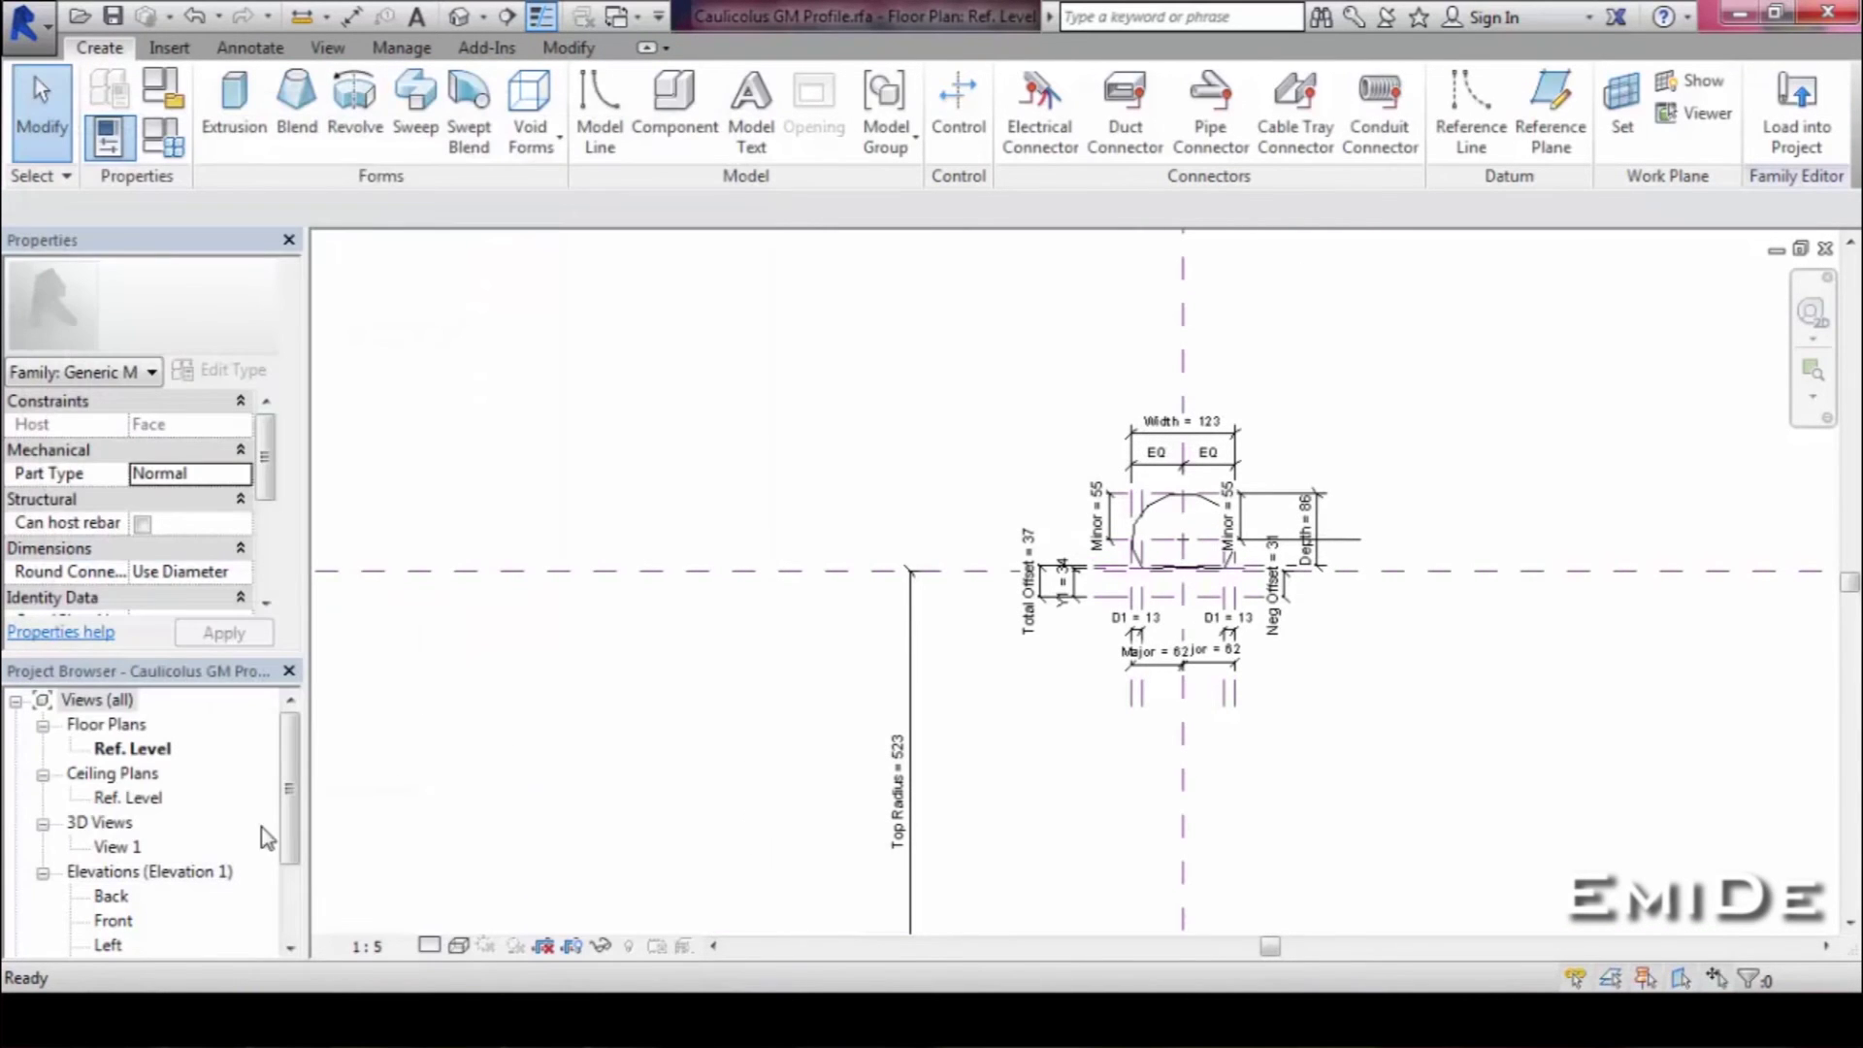
Close the Caulicolus GM Profile family and open the stem's small nested Bud Profile for editing.
{"action": "left_click", "coordinate": [1825, 248]}
{"action": "left_click", "coordinate": [1014, 531]}
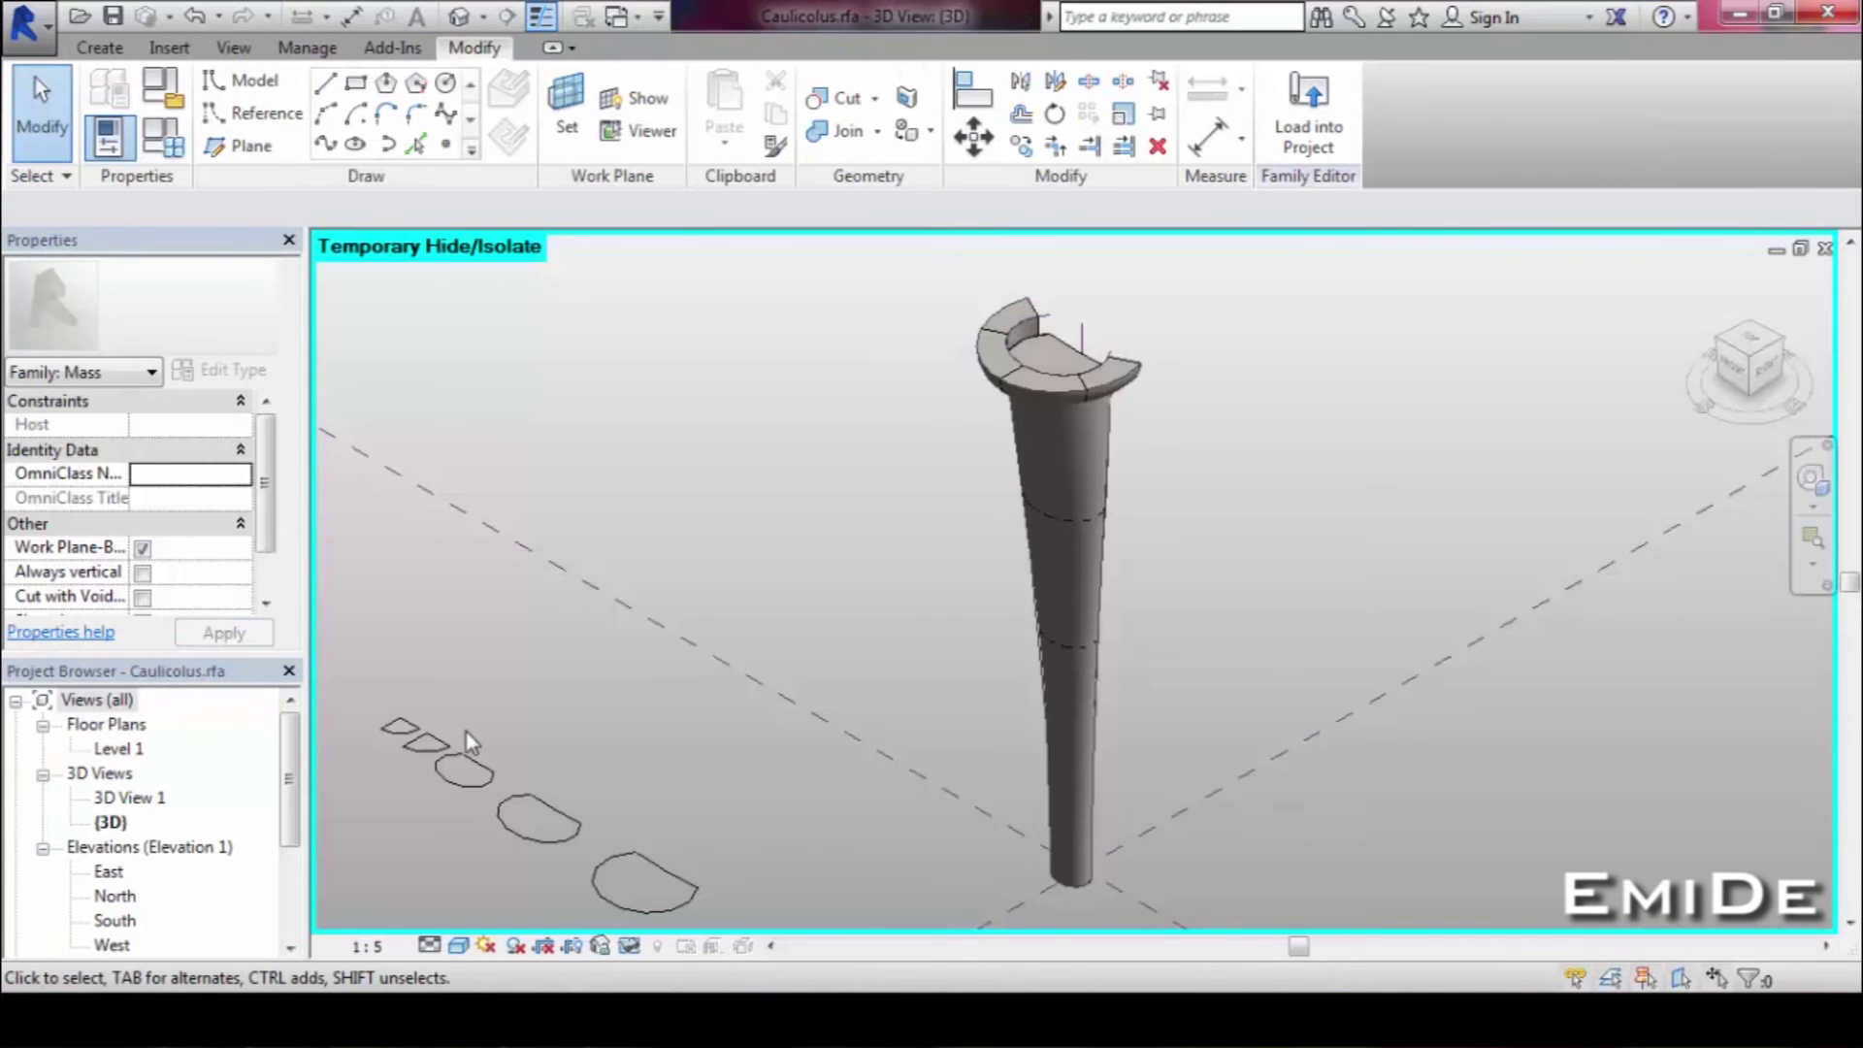
{"action": "left_click", "coordinate": [421, 742]}
{"action": "left_click", "coordinate": [1273, 150]}
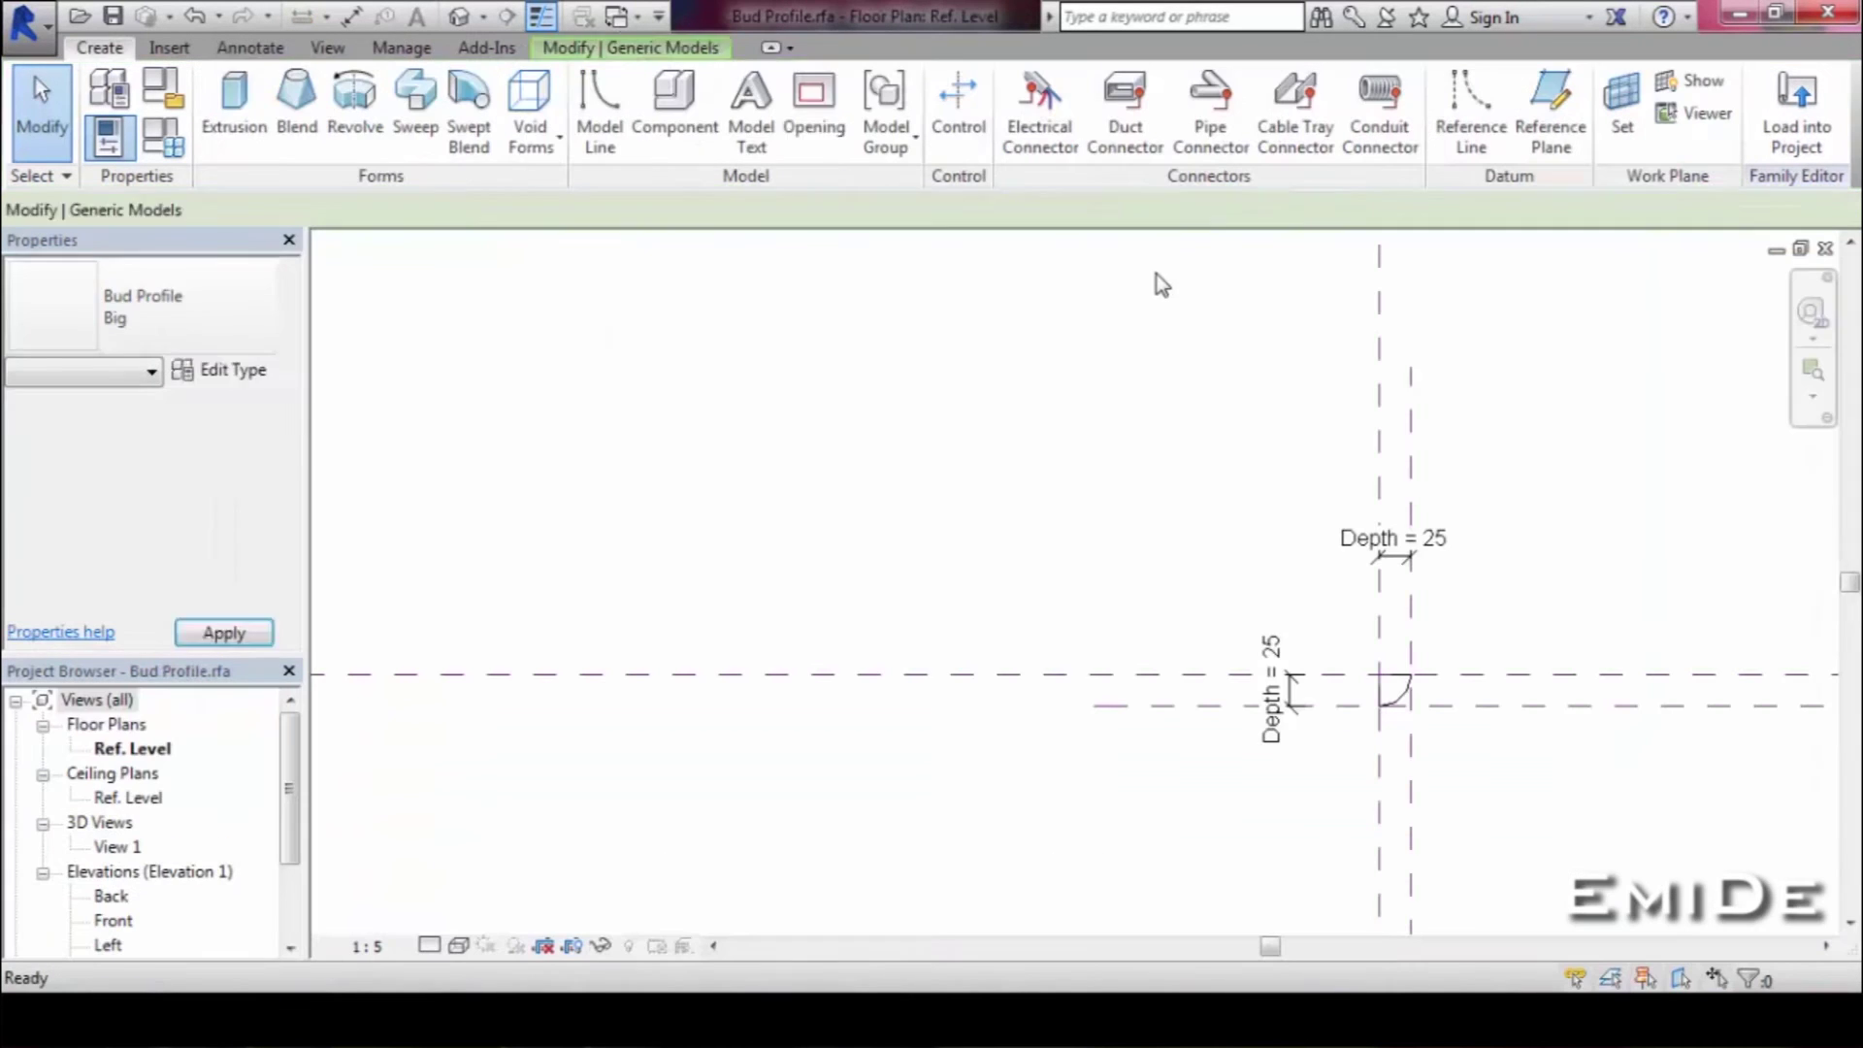
Increase the Bud Profile family's Base diameter for the Small type and close the family without saving.
{"action": "key", "text": "f"}
{"action": "key", "text": "t"}
{"action": "left_click", "coordinate": [301, 378]}
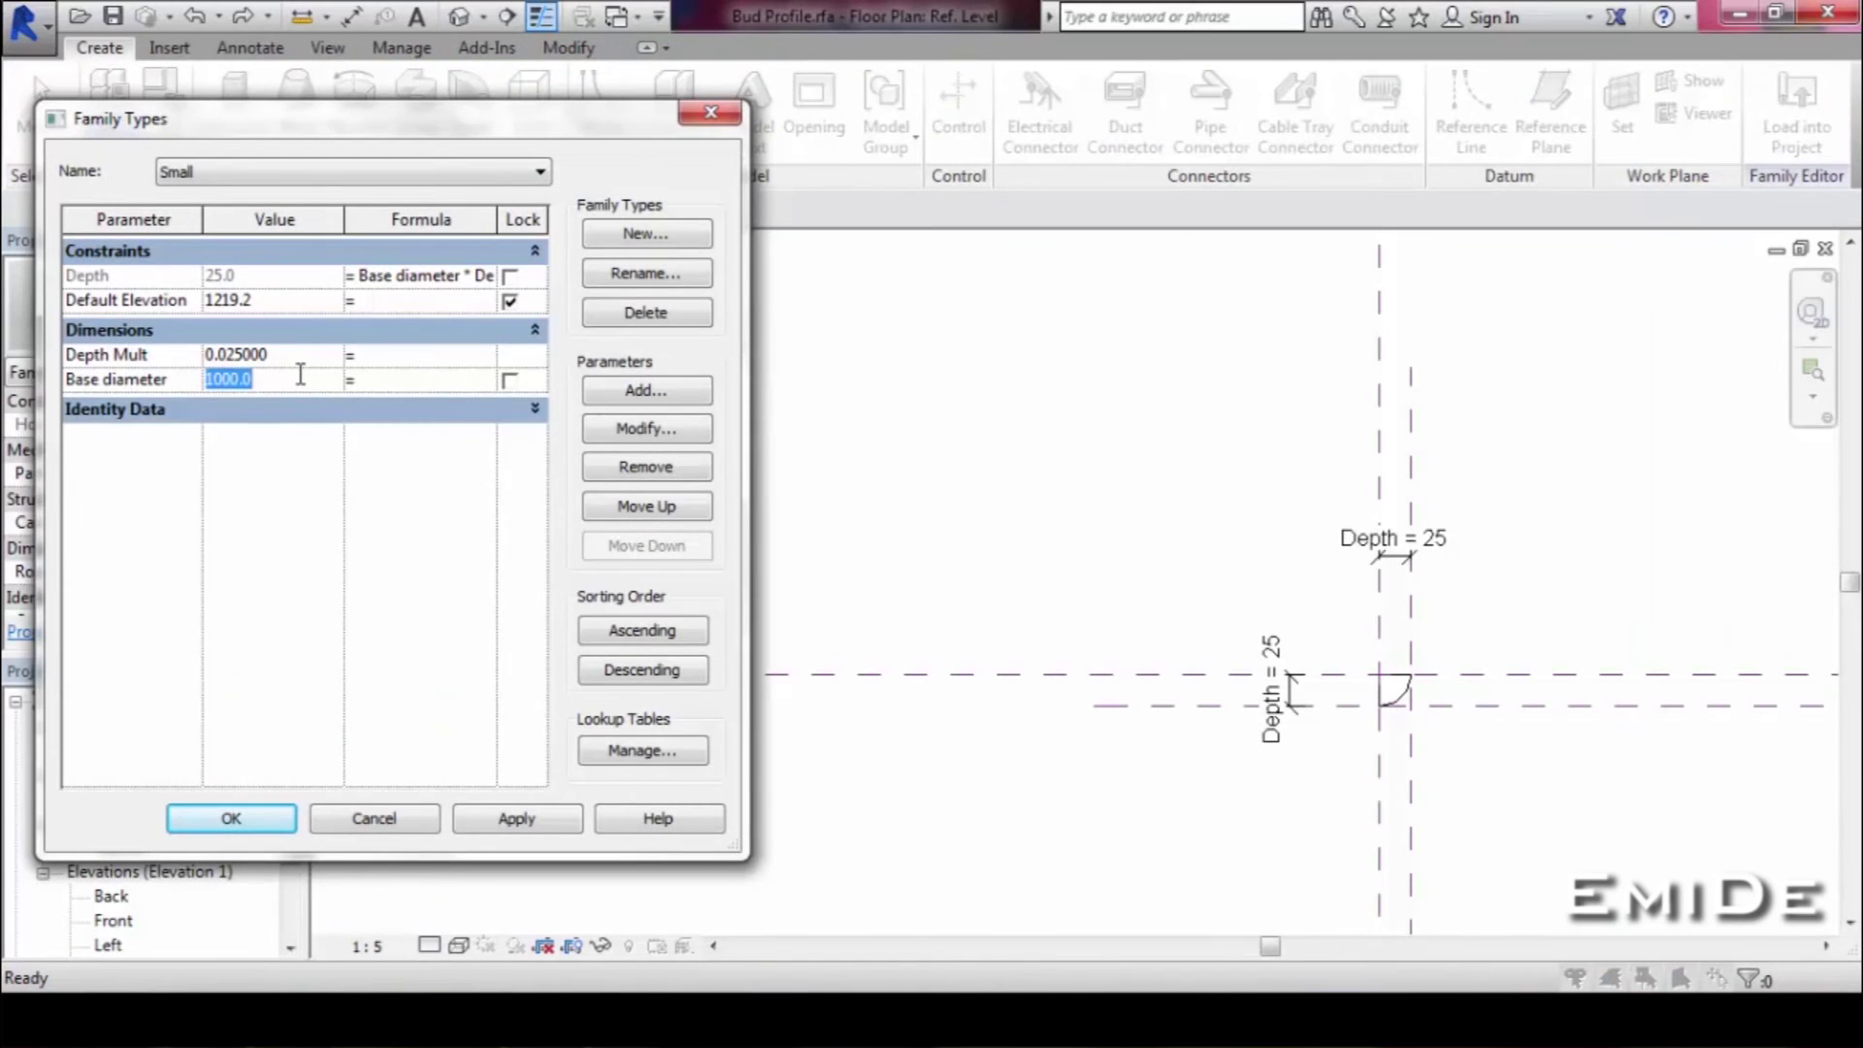
{"action": "key", "text": "Return"}
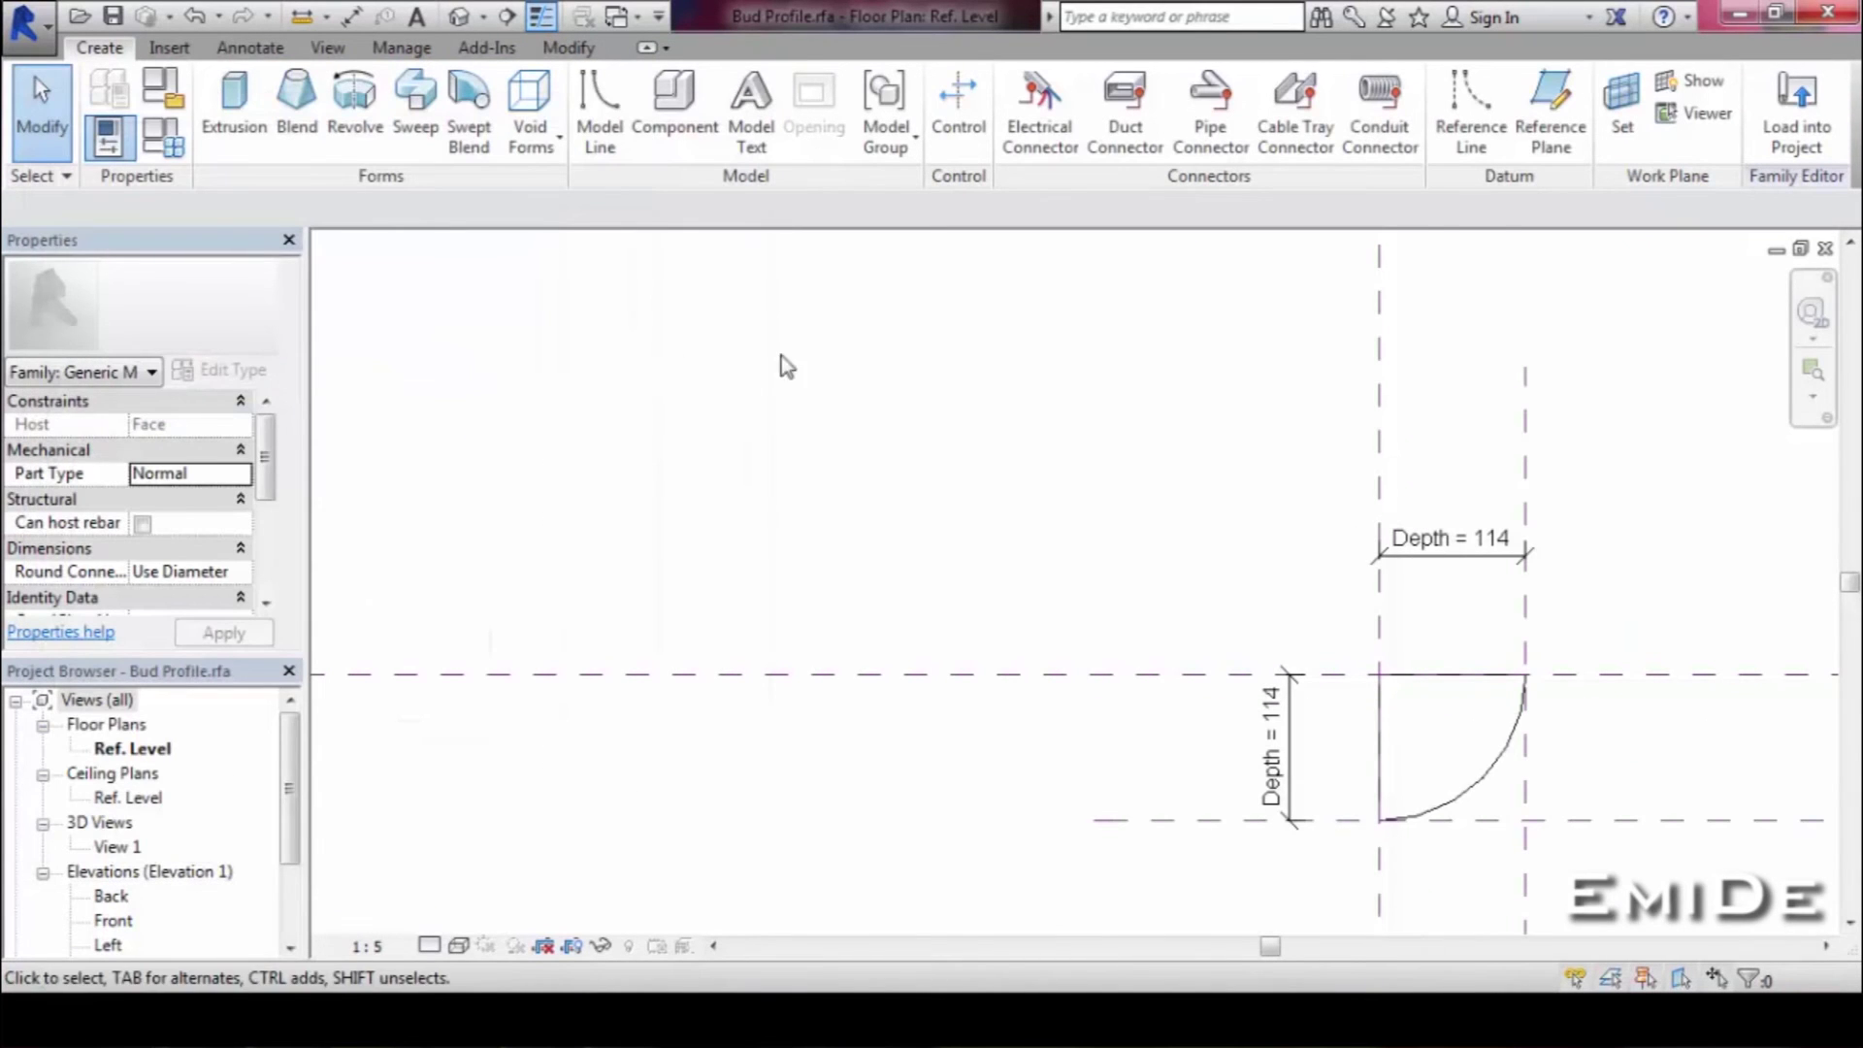
{"action": "left_click", "coordinate": [1824, 250]}
{"action": "left_click", "coordinate": [998, 506]}
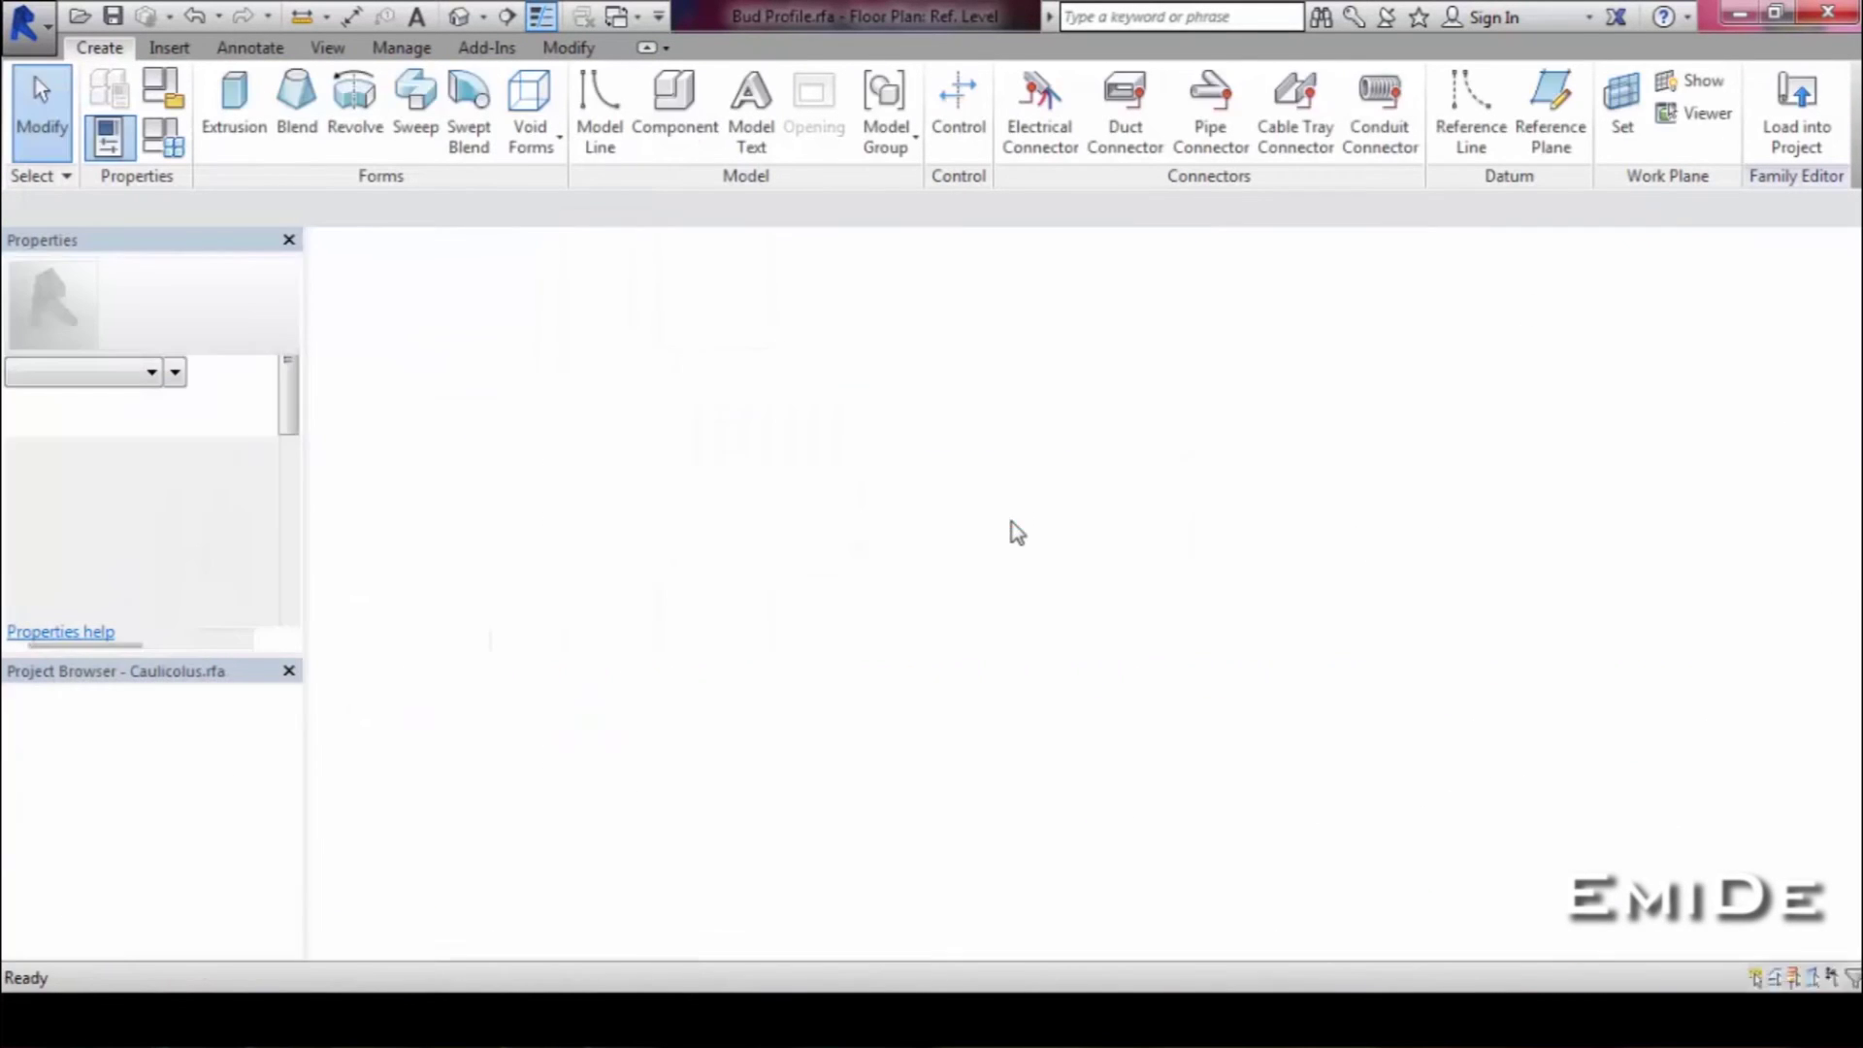
Close the Caulicolus family without saving and open Flouret2's nested Volutes family in a shaded 3D view.
{"action": "left_click", "coordinate": [1824, 248]}
{"action": "left_click", "coordinate": [1026, 512]}
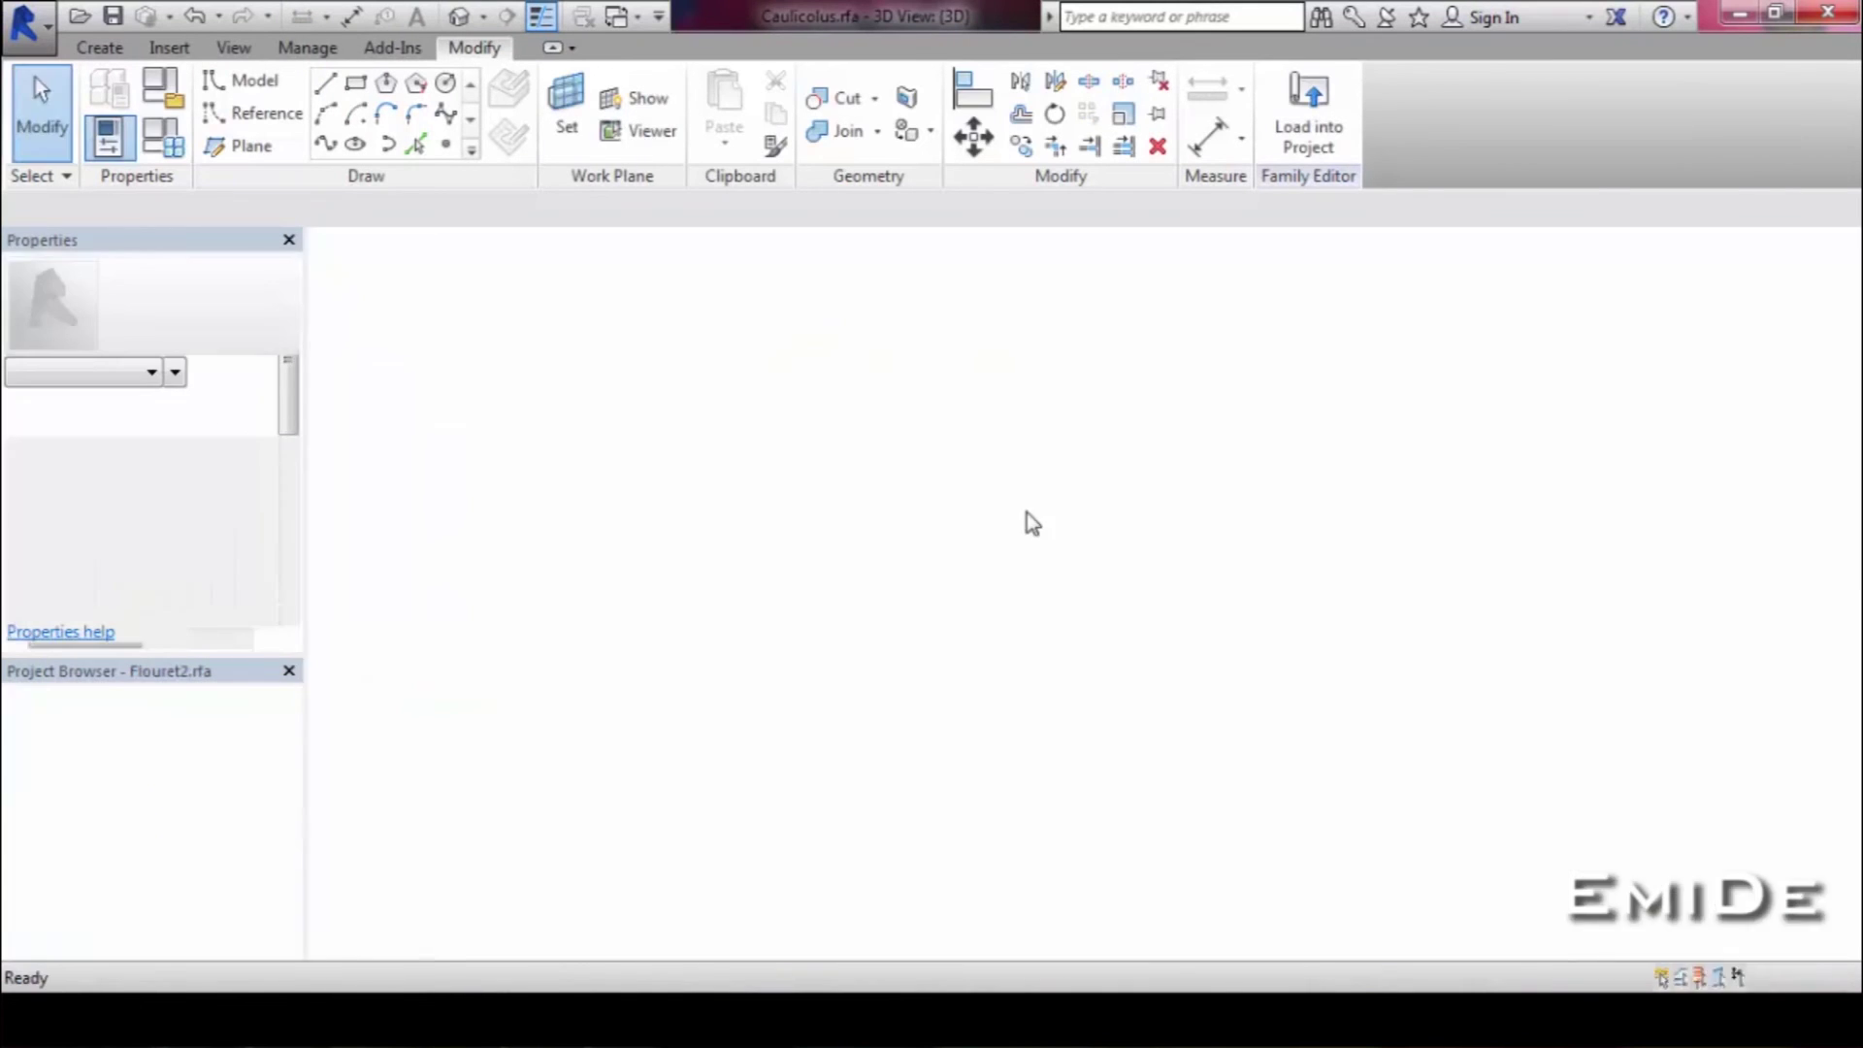
{"action": "left_click", "coordinate": [1052, 510]}
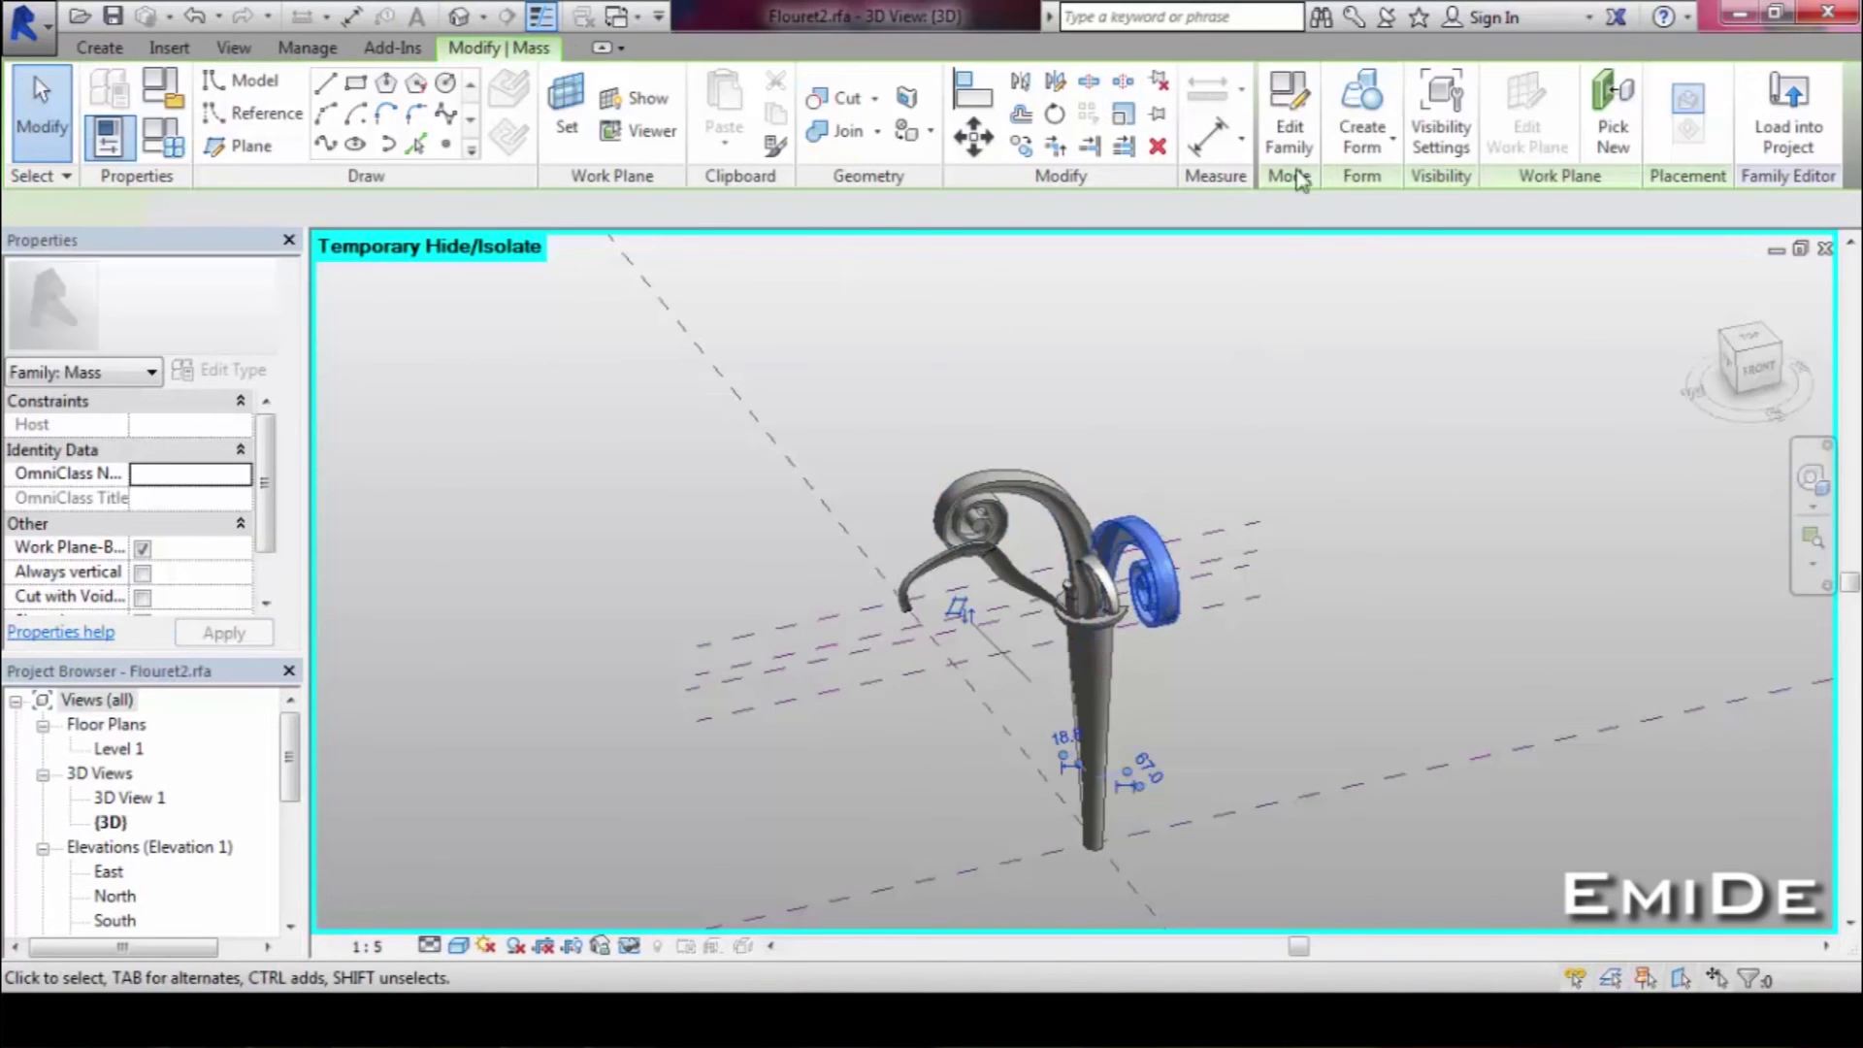
{"action": "left_click", "coordinate": [1290, 141]}
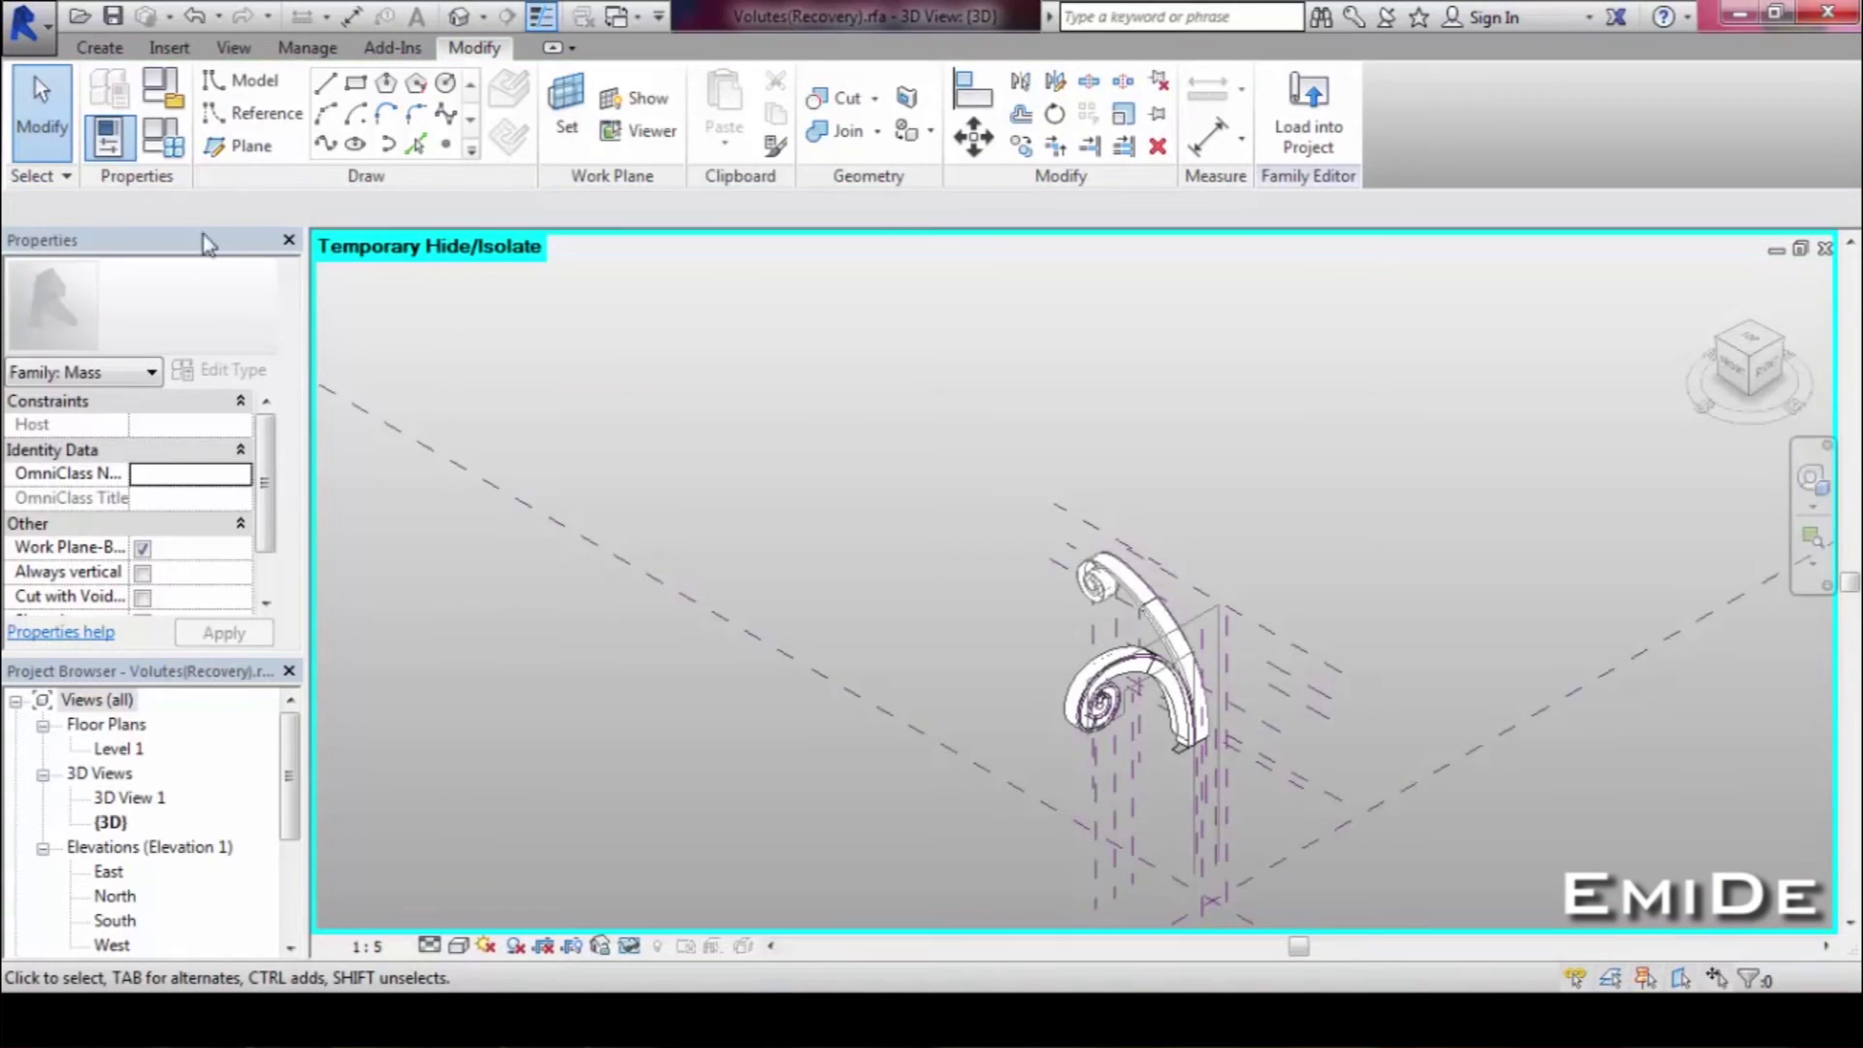
{"action": "left_click", "coordinate": [458, 946]}
{"action": "left_click", "coordinate": [468, 836]}
Set the Volutes family's Base Diameter to 1500 and close the family without saving.
{"action": "left_click", "coordinate": [163, 141]}
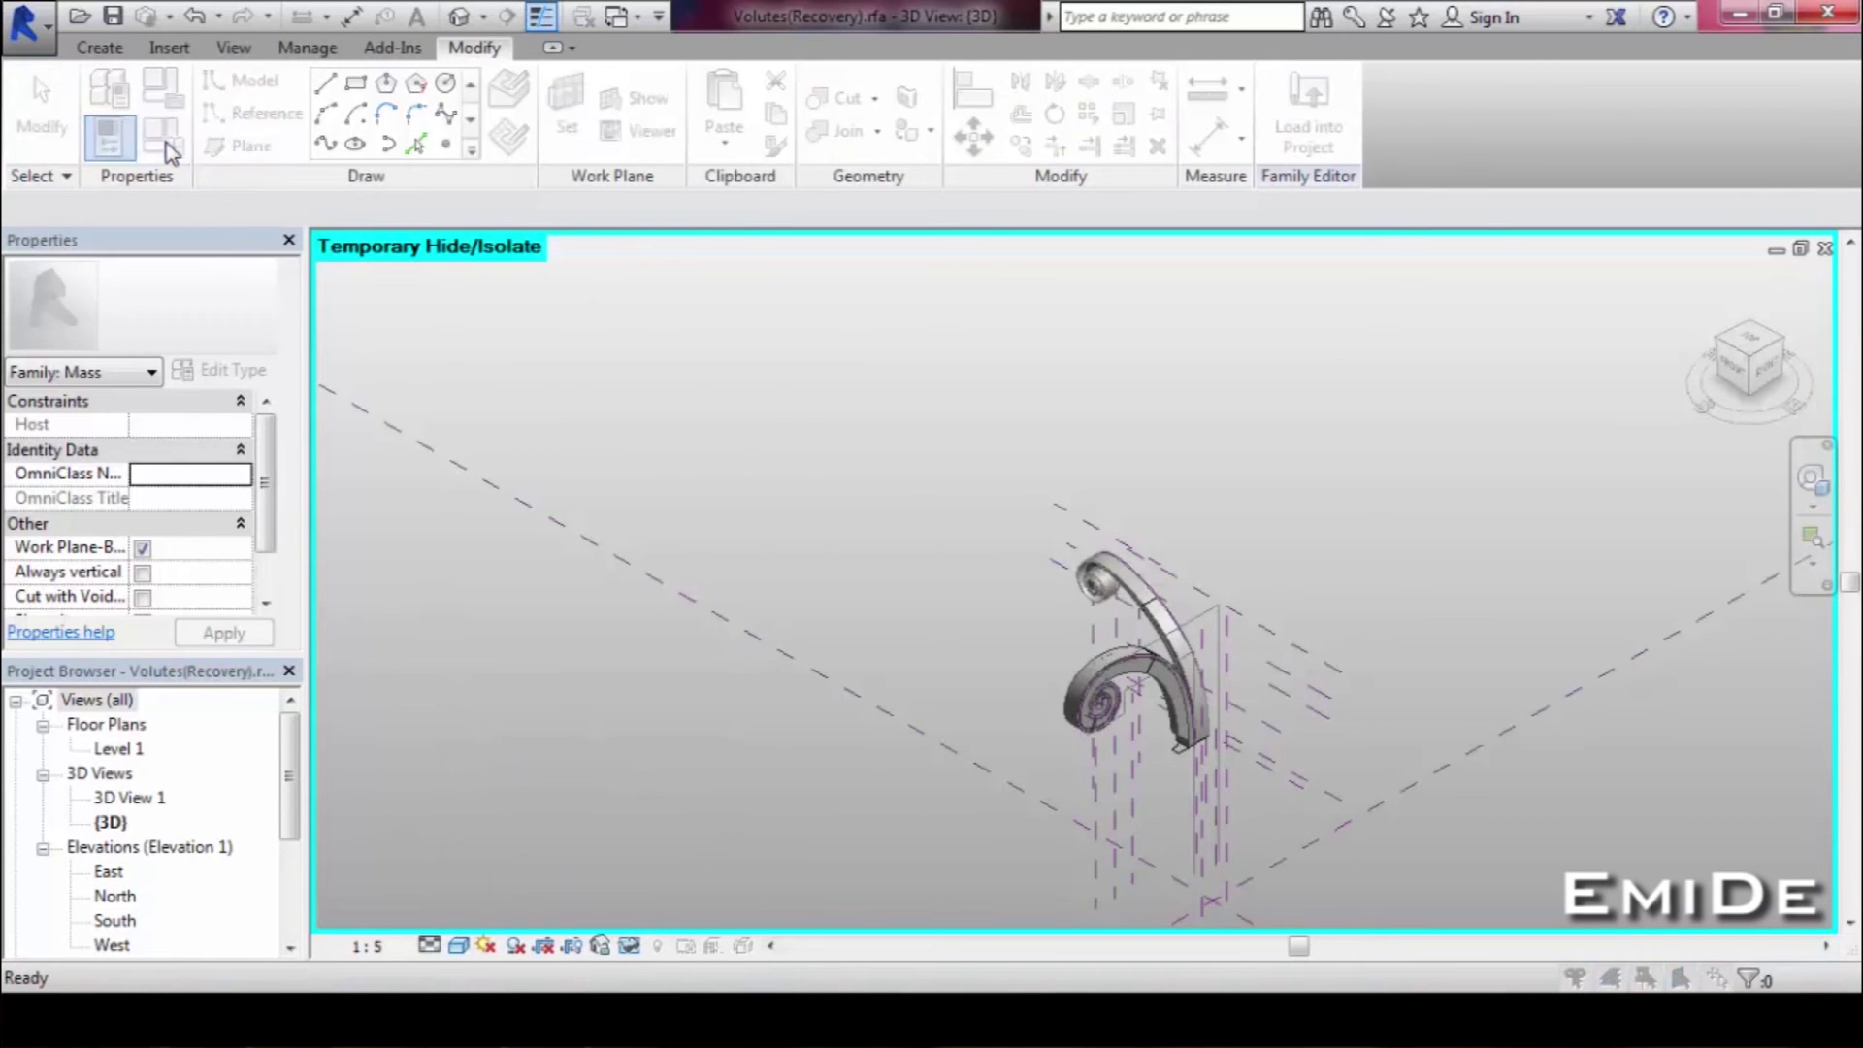
{"action": "left_click_drag", "start_coordinate": [534, 315], "coordinate": [560, 549]}
{"action": "left_click", "coordinate": [289, 674]}
{"action": "type", "text": "1500"}
{"action": "left_click", "coordinate": [509, 822]}
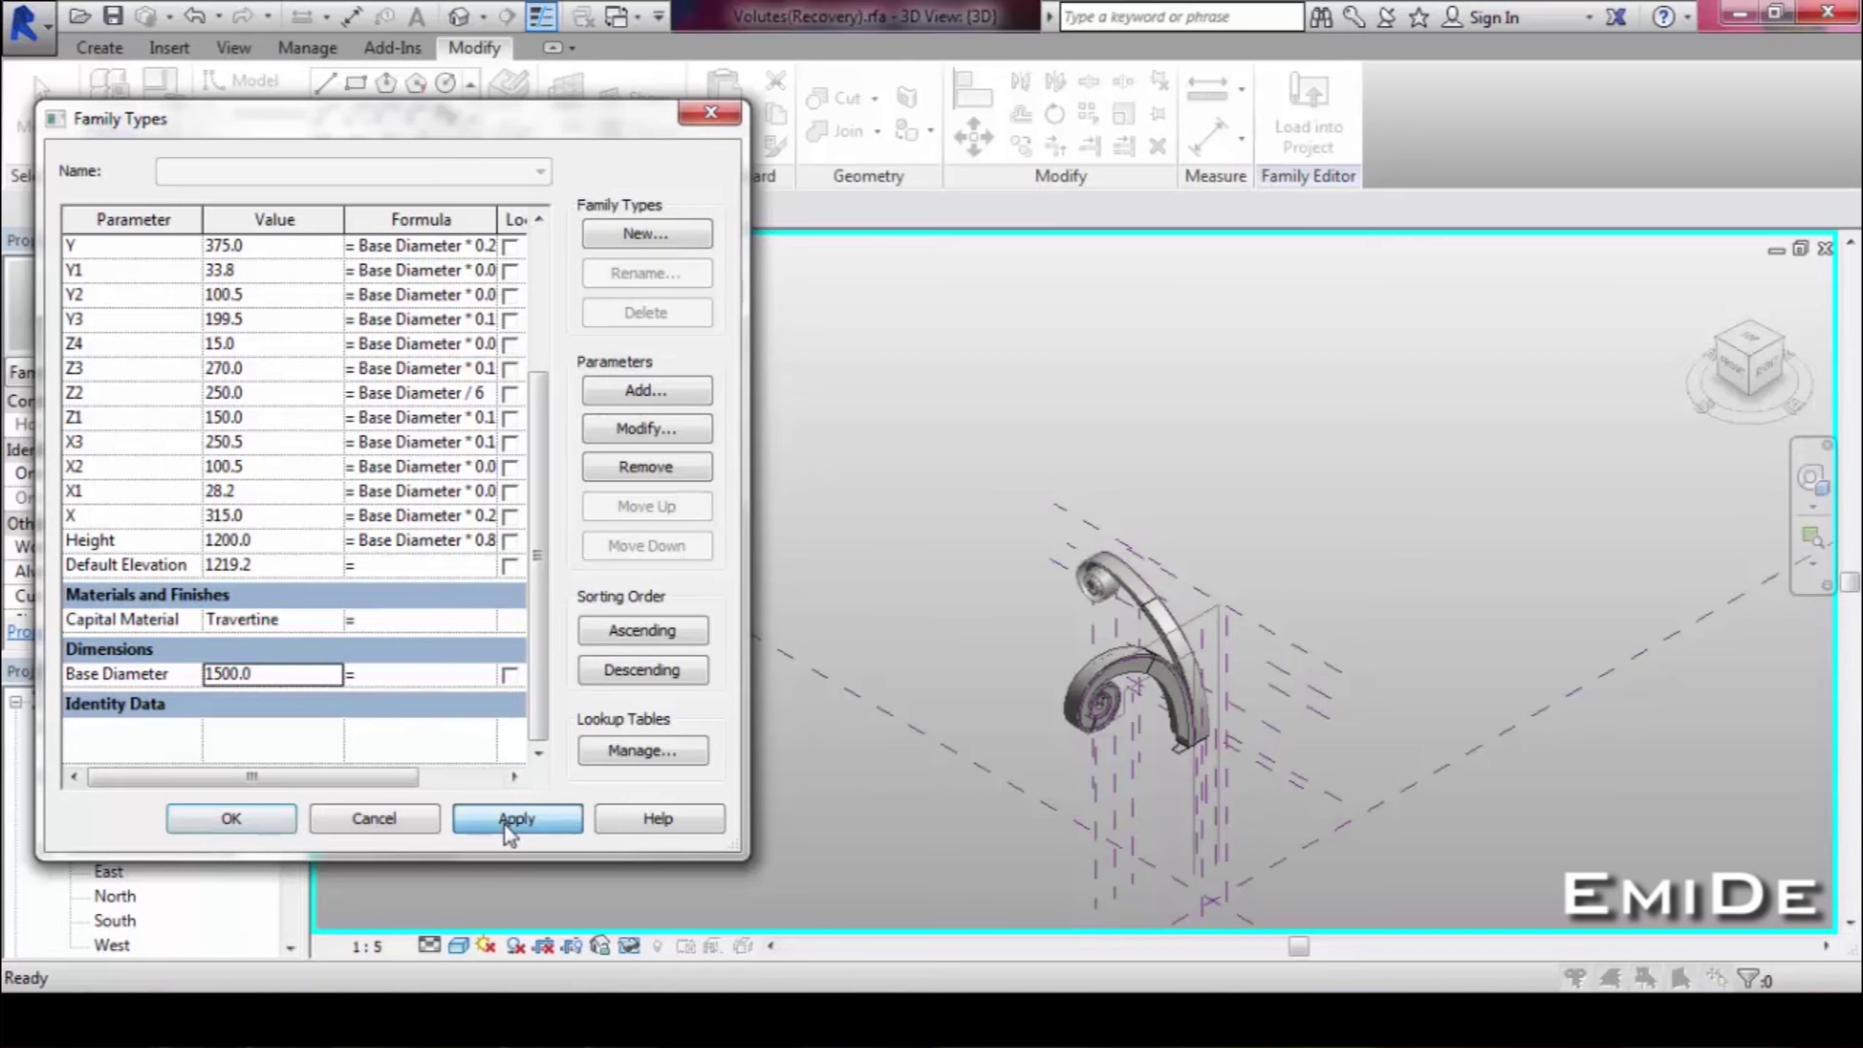
{"action": "left_click", "coordinate": [260, 832]}
{"action": "middle_click_drag", "start_coordinate": [831, 582], "coordinate": [1203, 671], "text": "shift"}
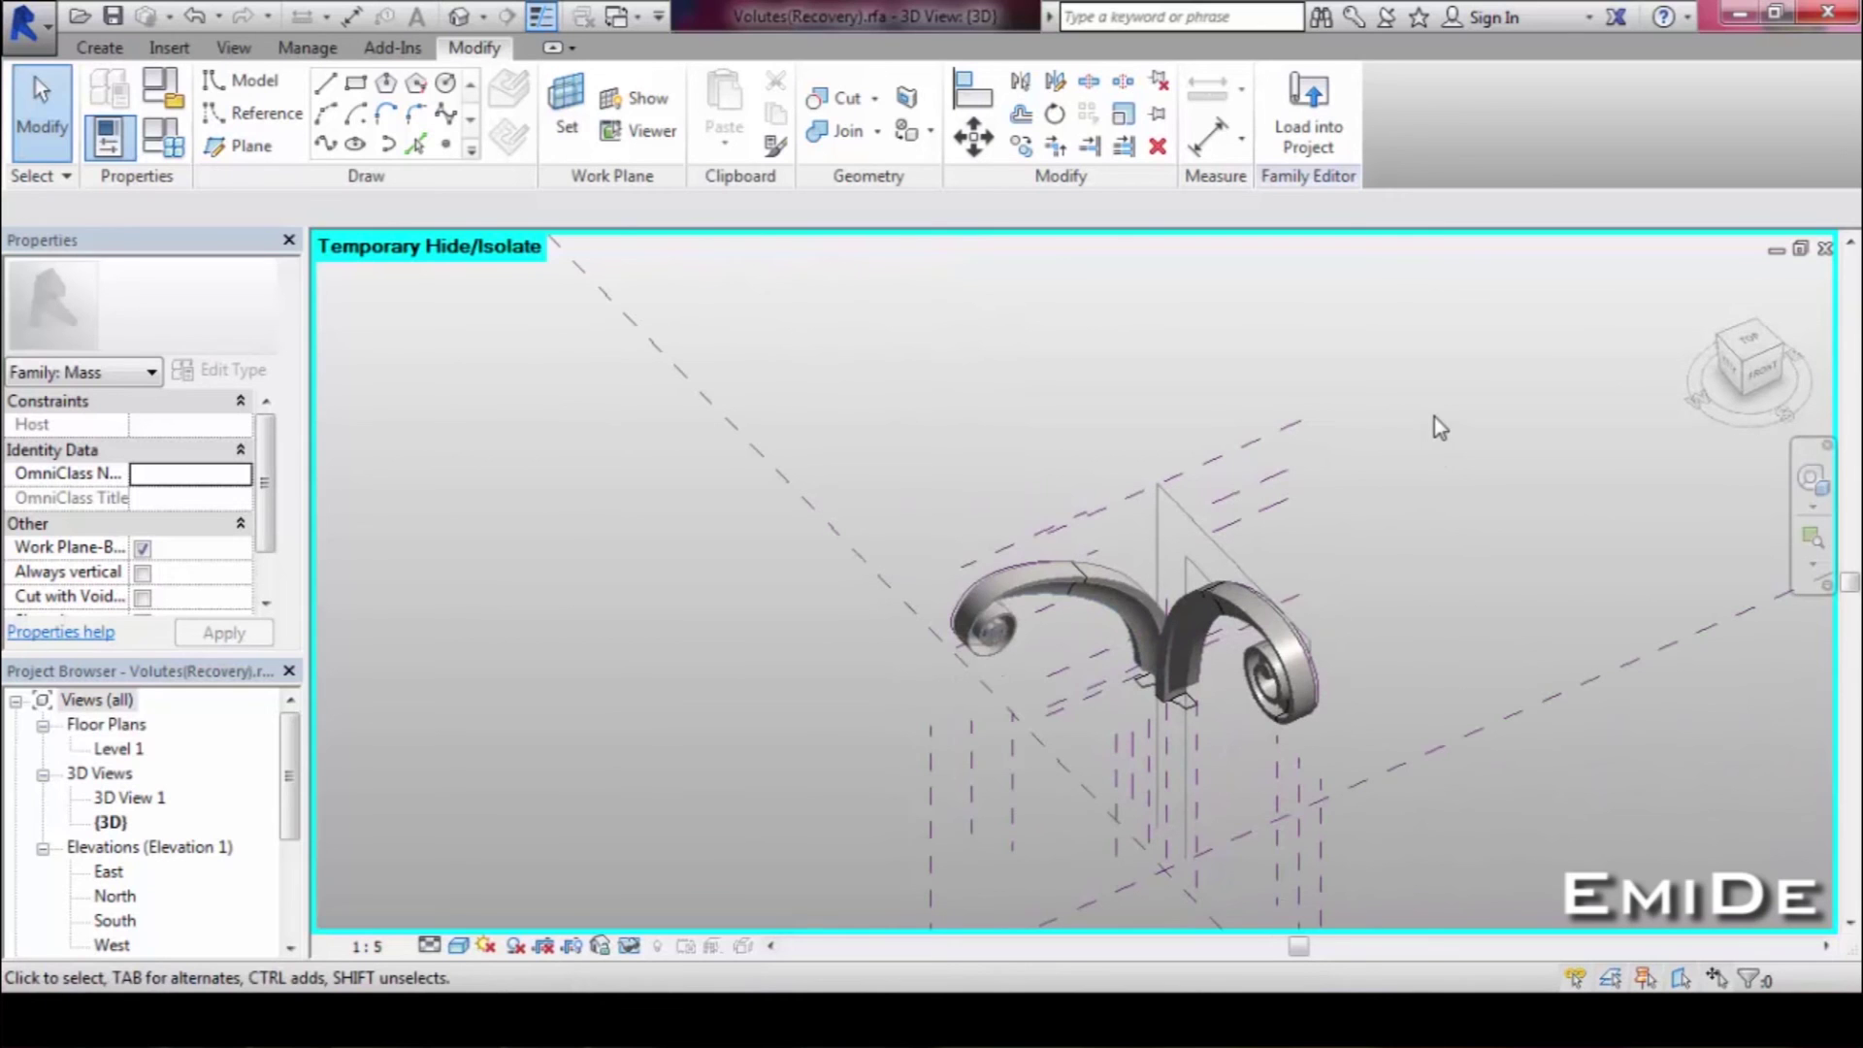
{"action": "left_click", "coordinate": [1824, 249]}
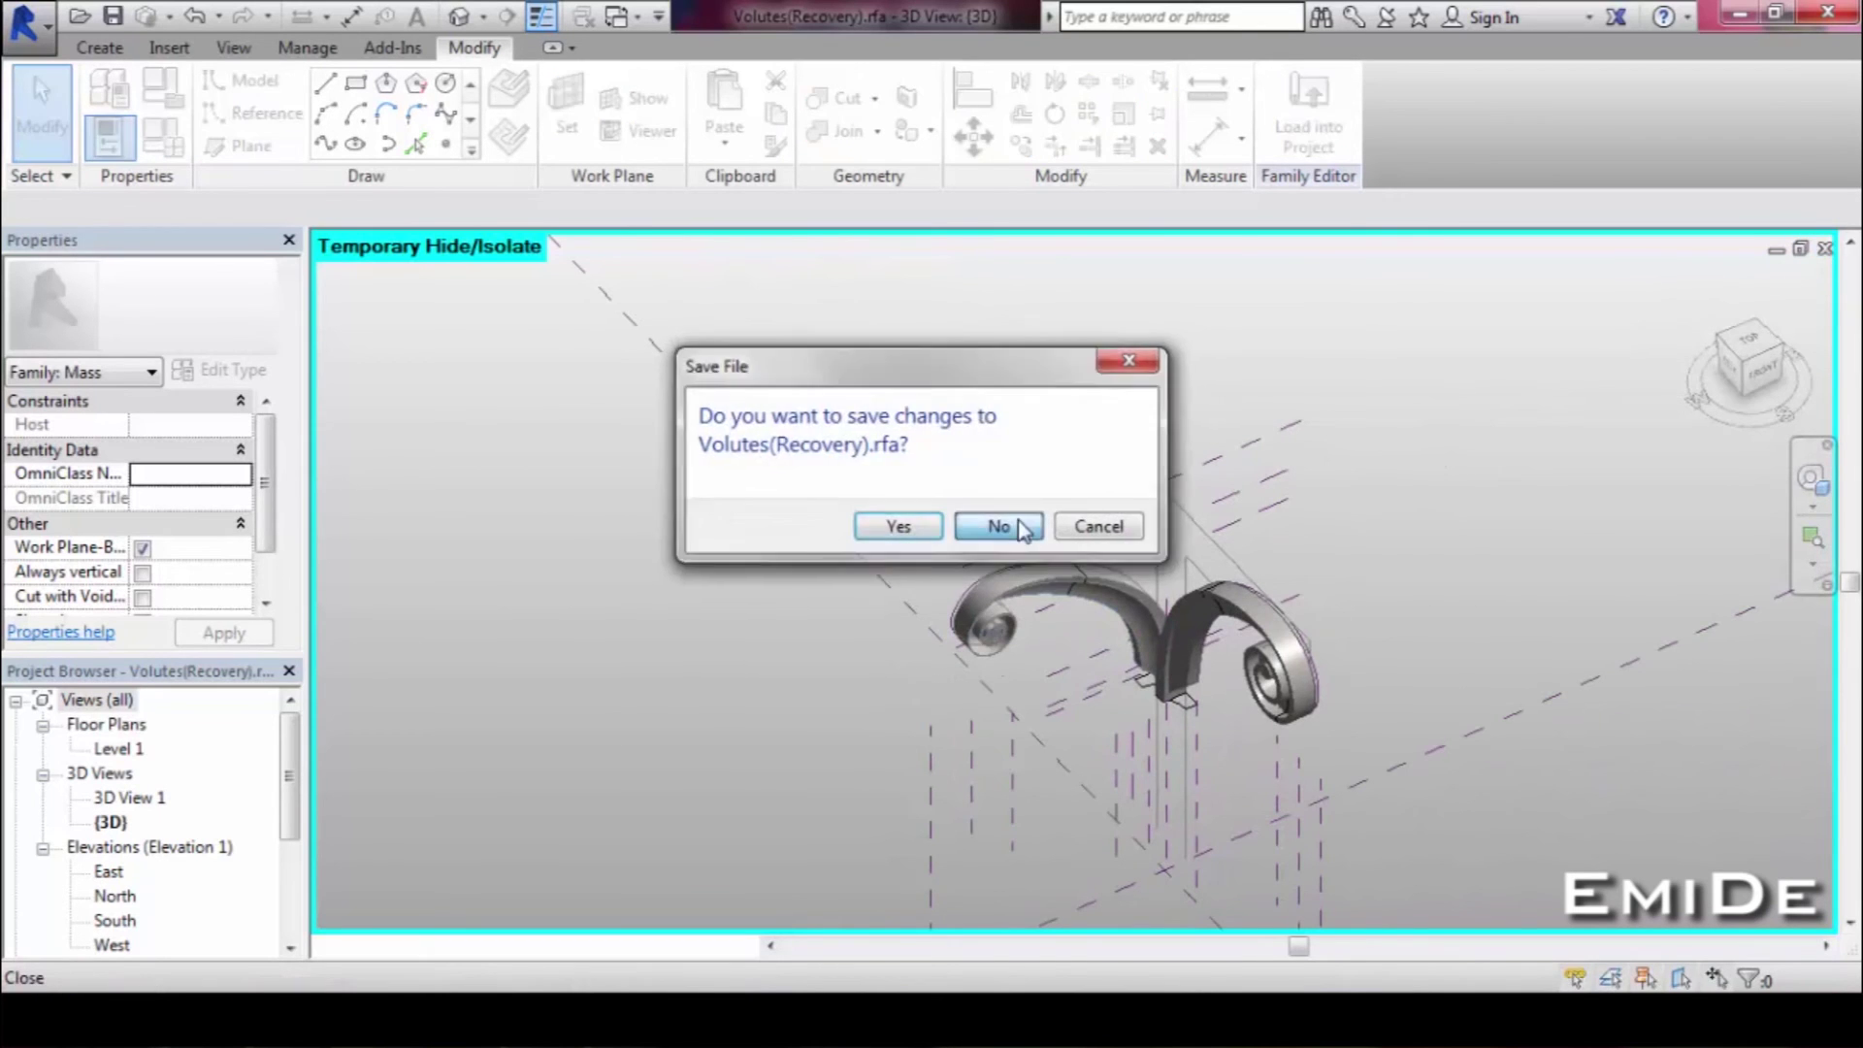
{"action": "left_click", "coordinate": [1018, 528]}
Increase the Flouret2 family's Base Diameter and close the family without saving, returning to the capital assembly.
{"action": "left_click", "coordinate": [164, 151]}
{"action": "left_click", "coordinate": [276, 436]}
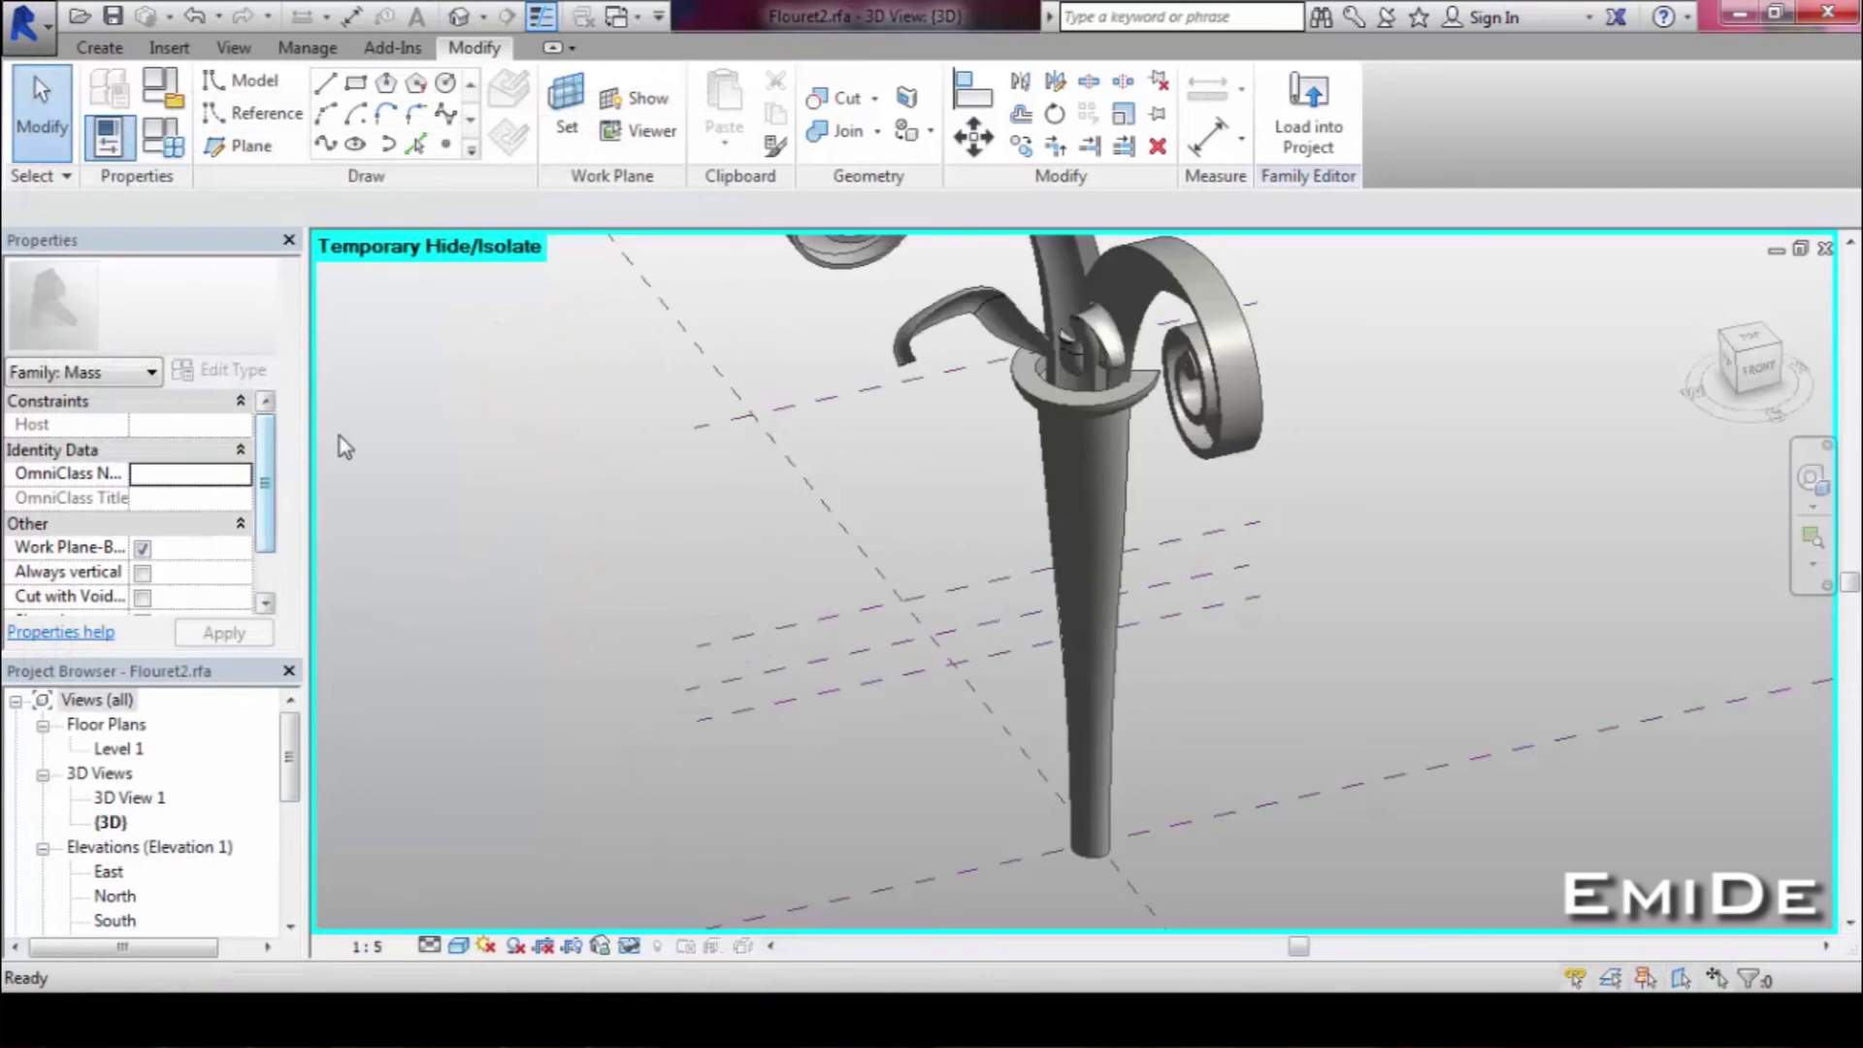
{"action": "middle_click_drag", "start_coordinate": [341, 445], "coordinate": [1679, 311], "text": "shift"}
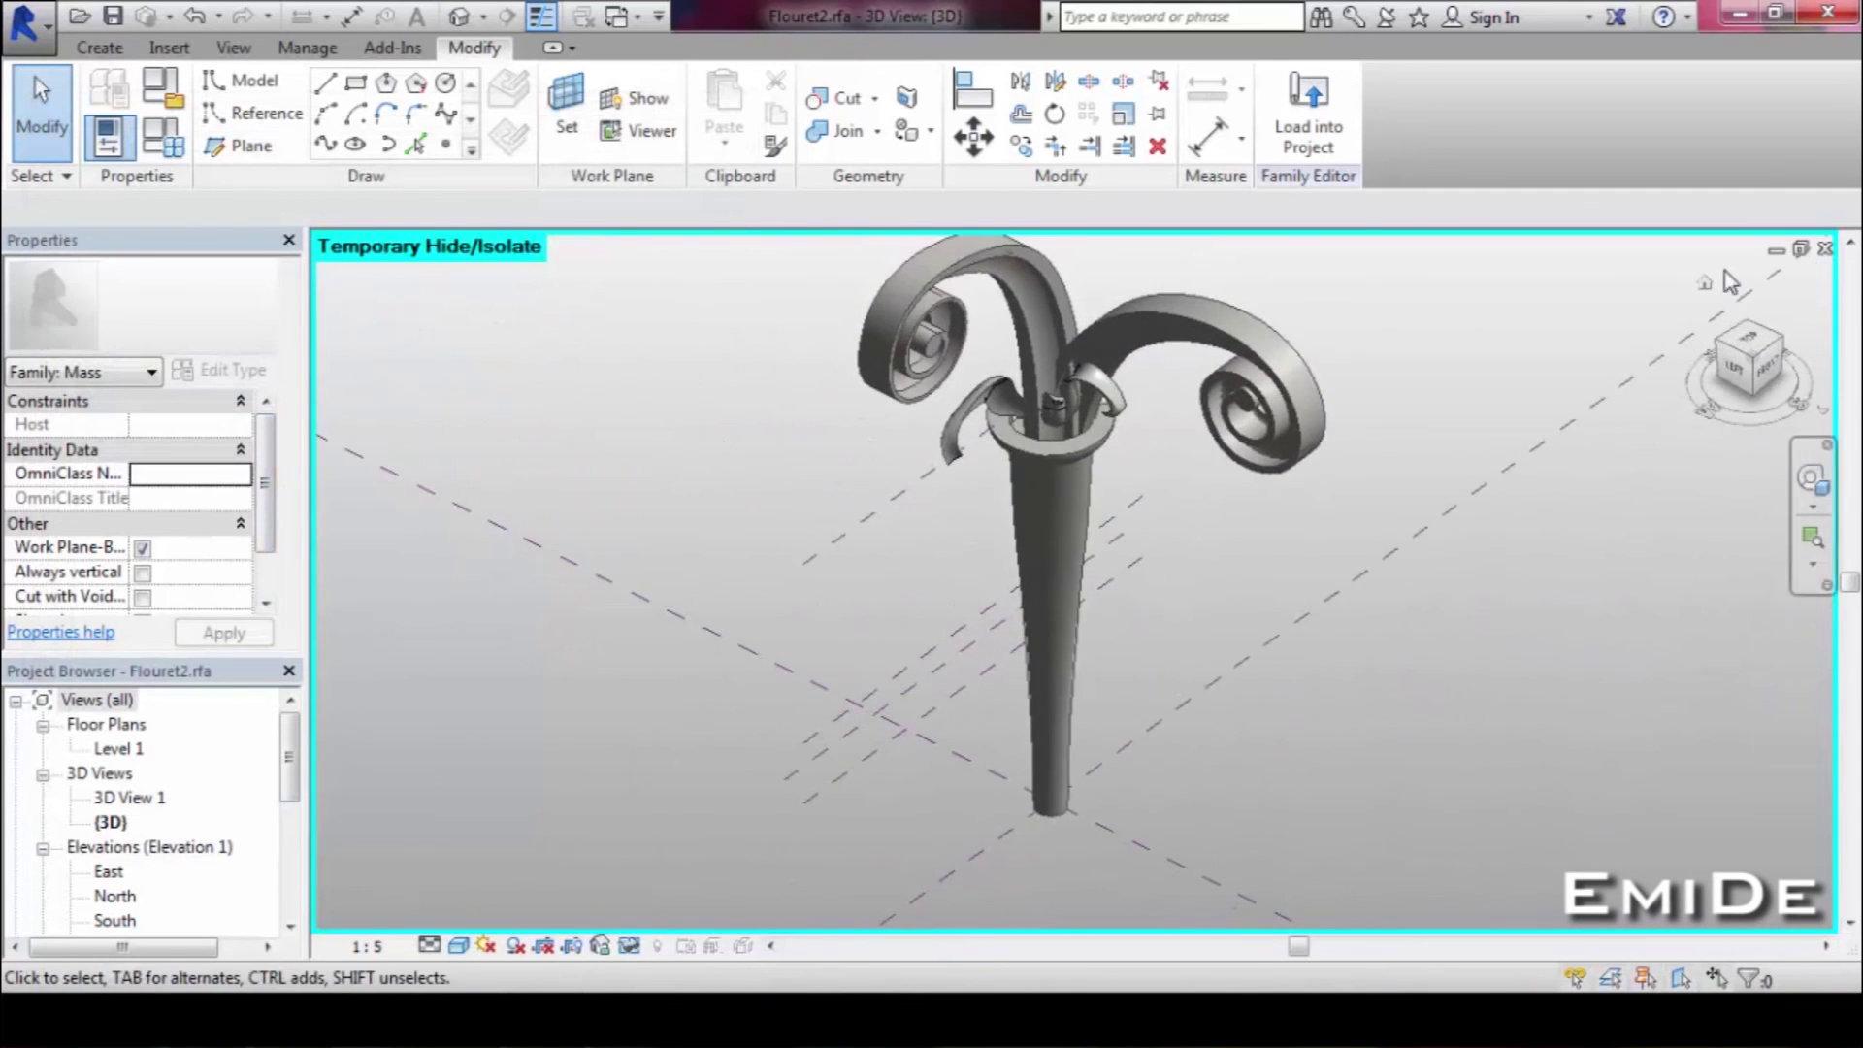
{"action": "left_click", "coordinate": [1825, 247]}
{"action": "left_click", "coordinate": [999, 512]}
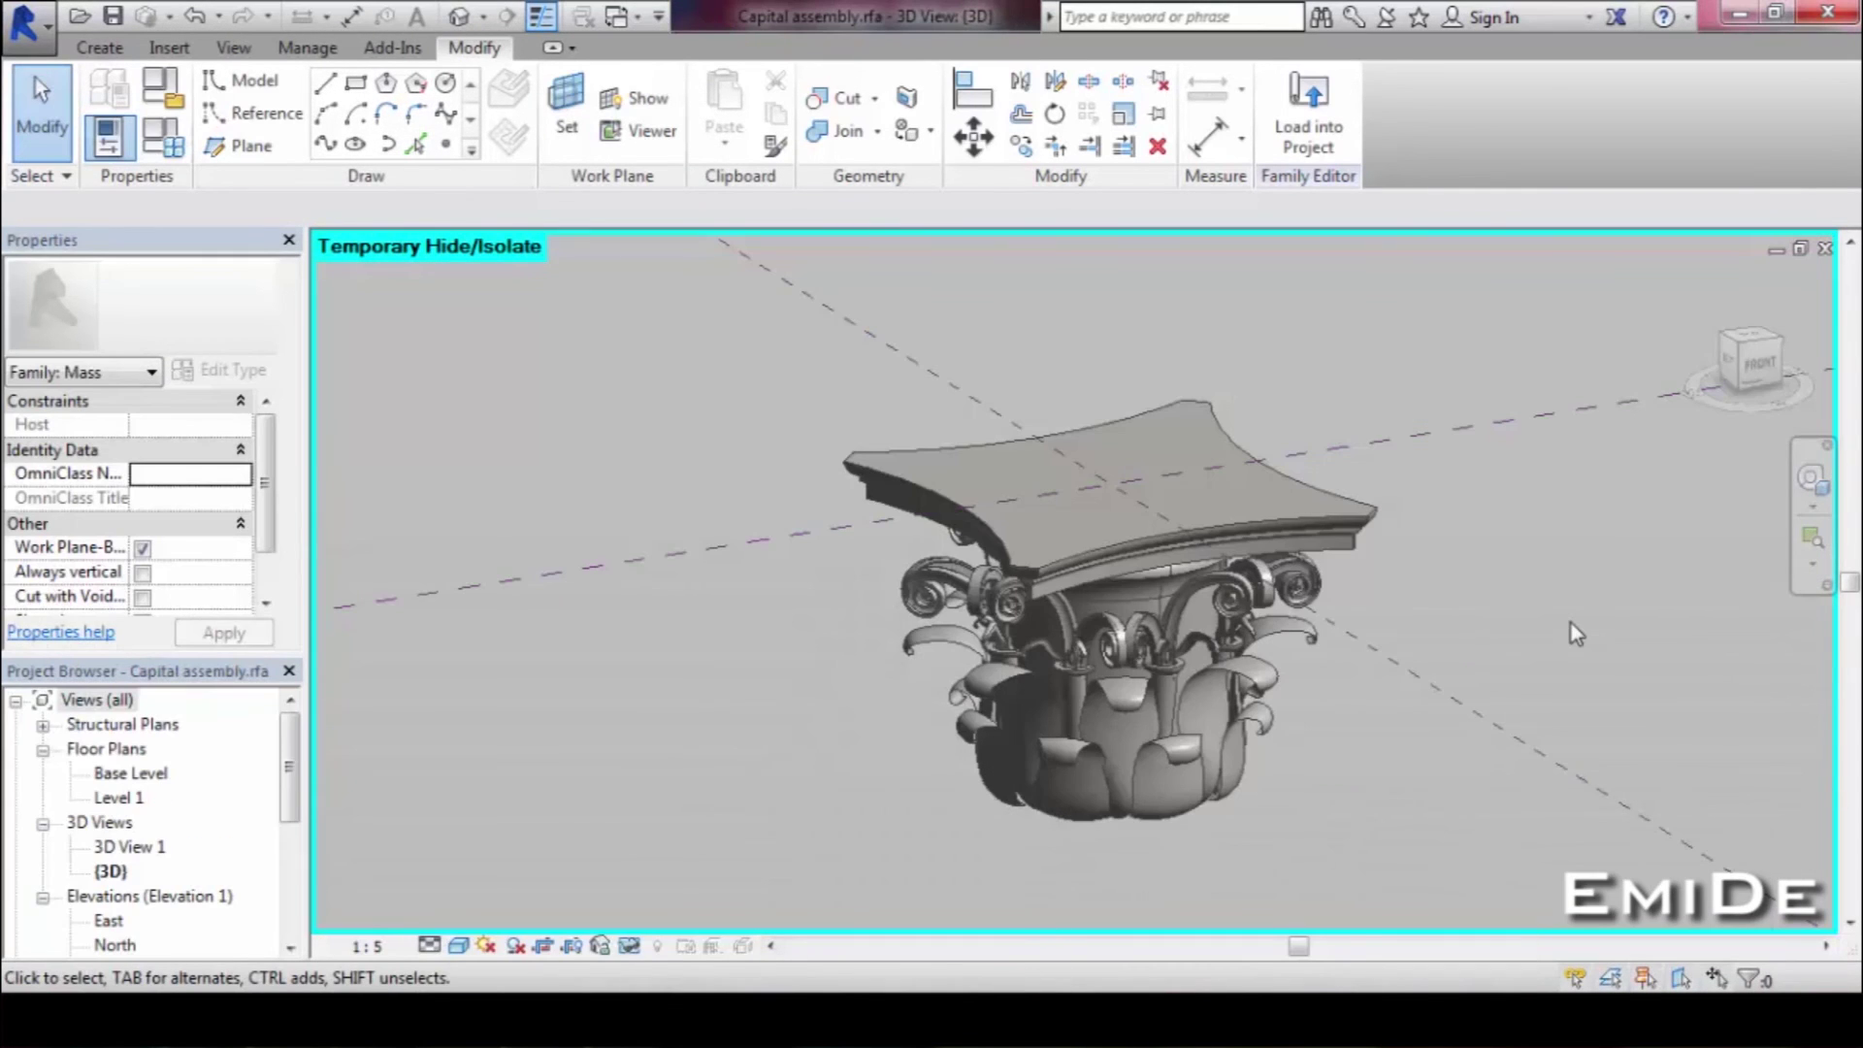
Increase the Base Diameter of the capital's nested Abacus and Bell family and close that family.
{"action": "left_click", "coordinate": [1307, 515]}
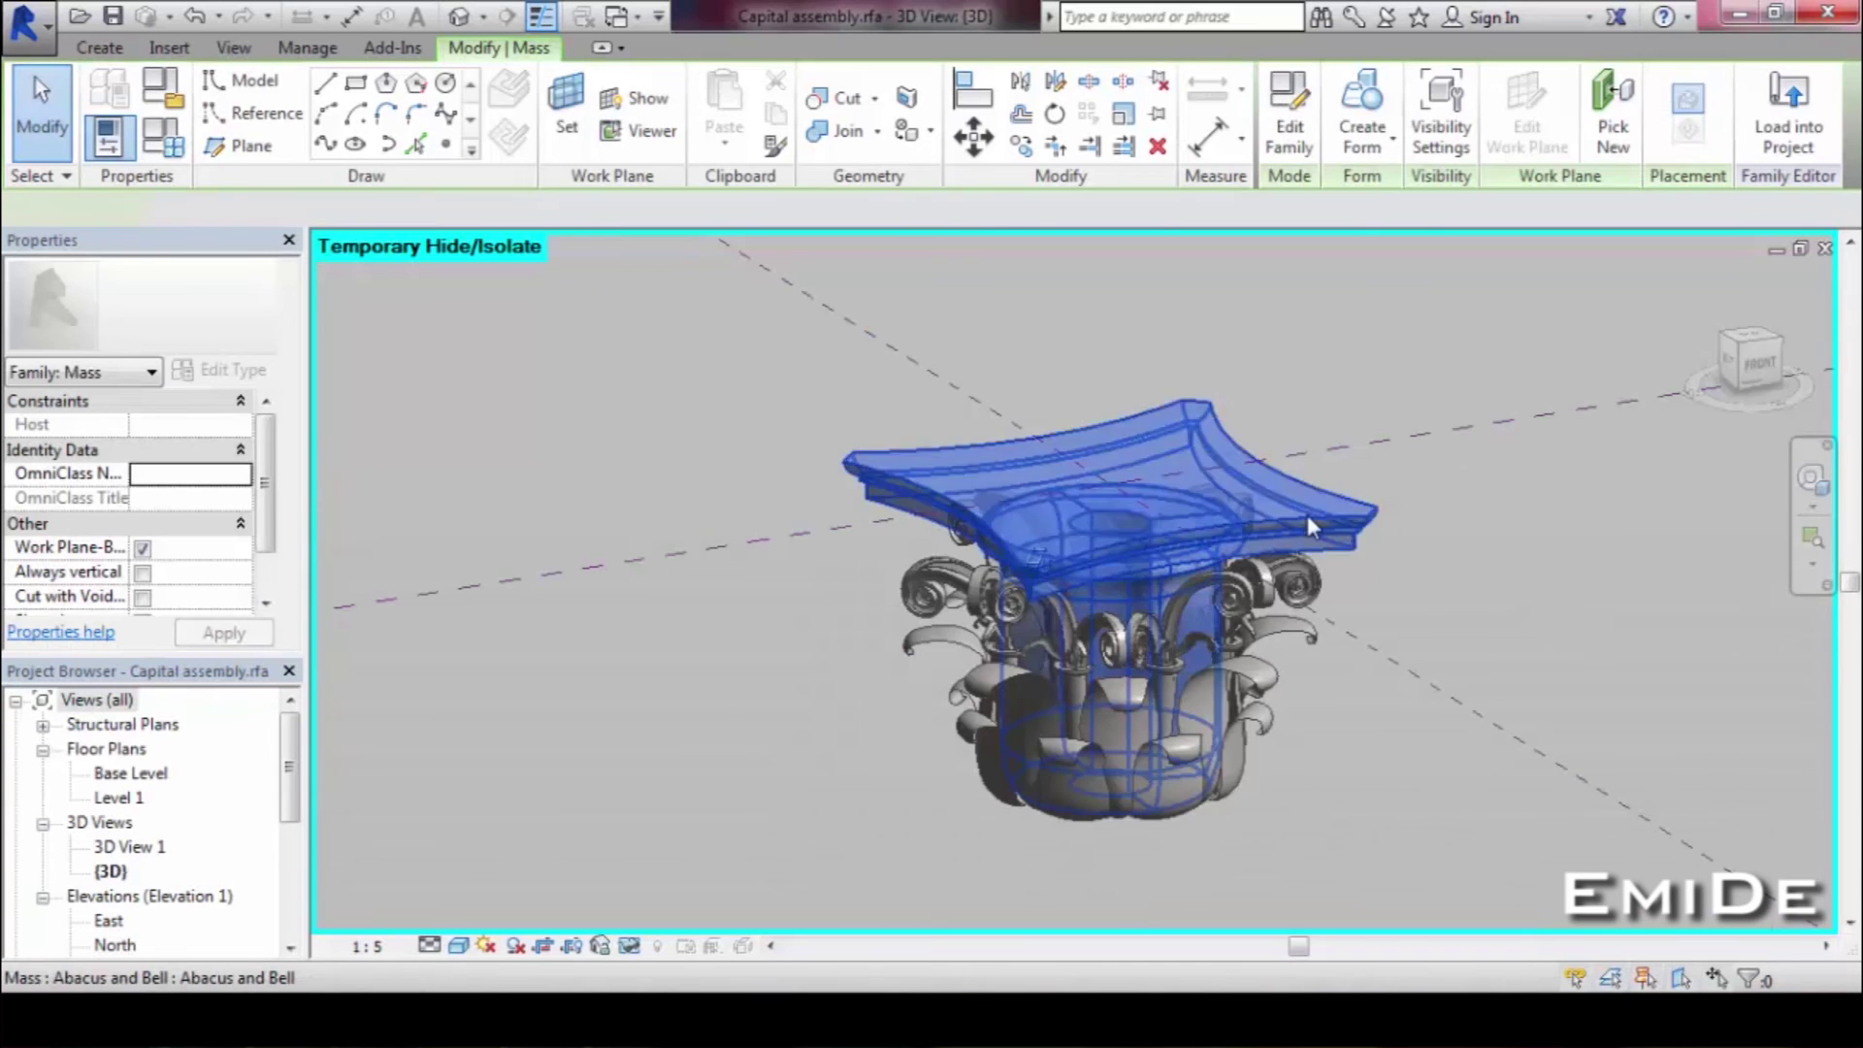
{"action": "left_click", "coordinate": [1290, 136]}
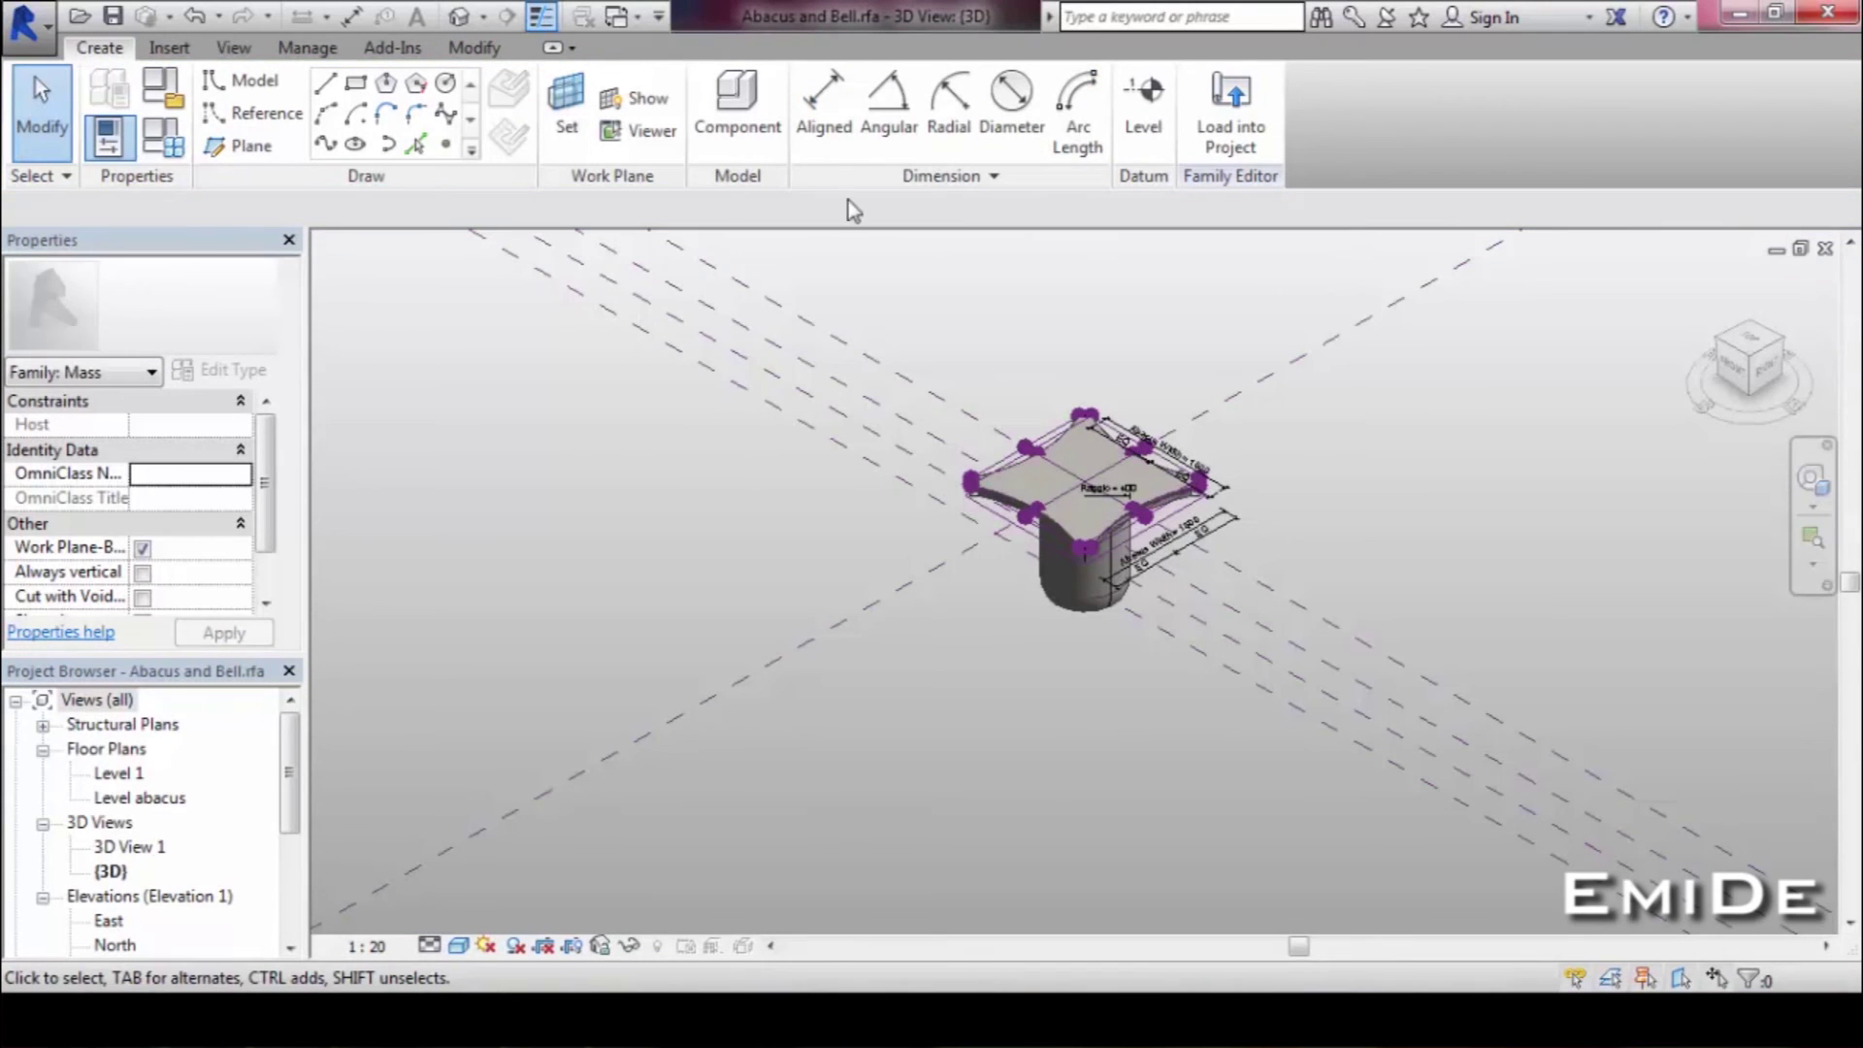
{"action": "left_click", "coordinate": [176, 155]}
{"action": "left_click", "coordinate": [286, 512]}
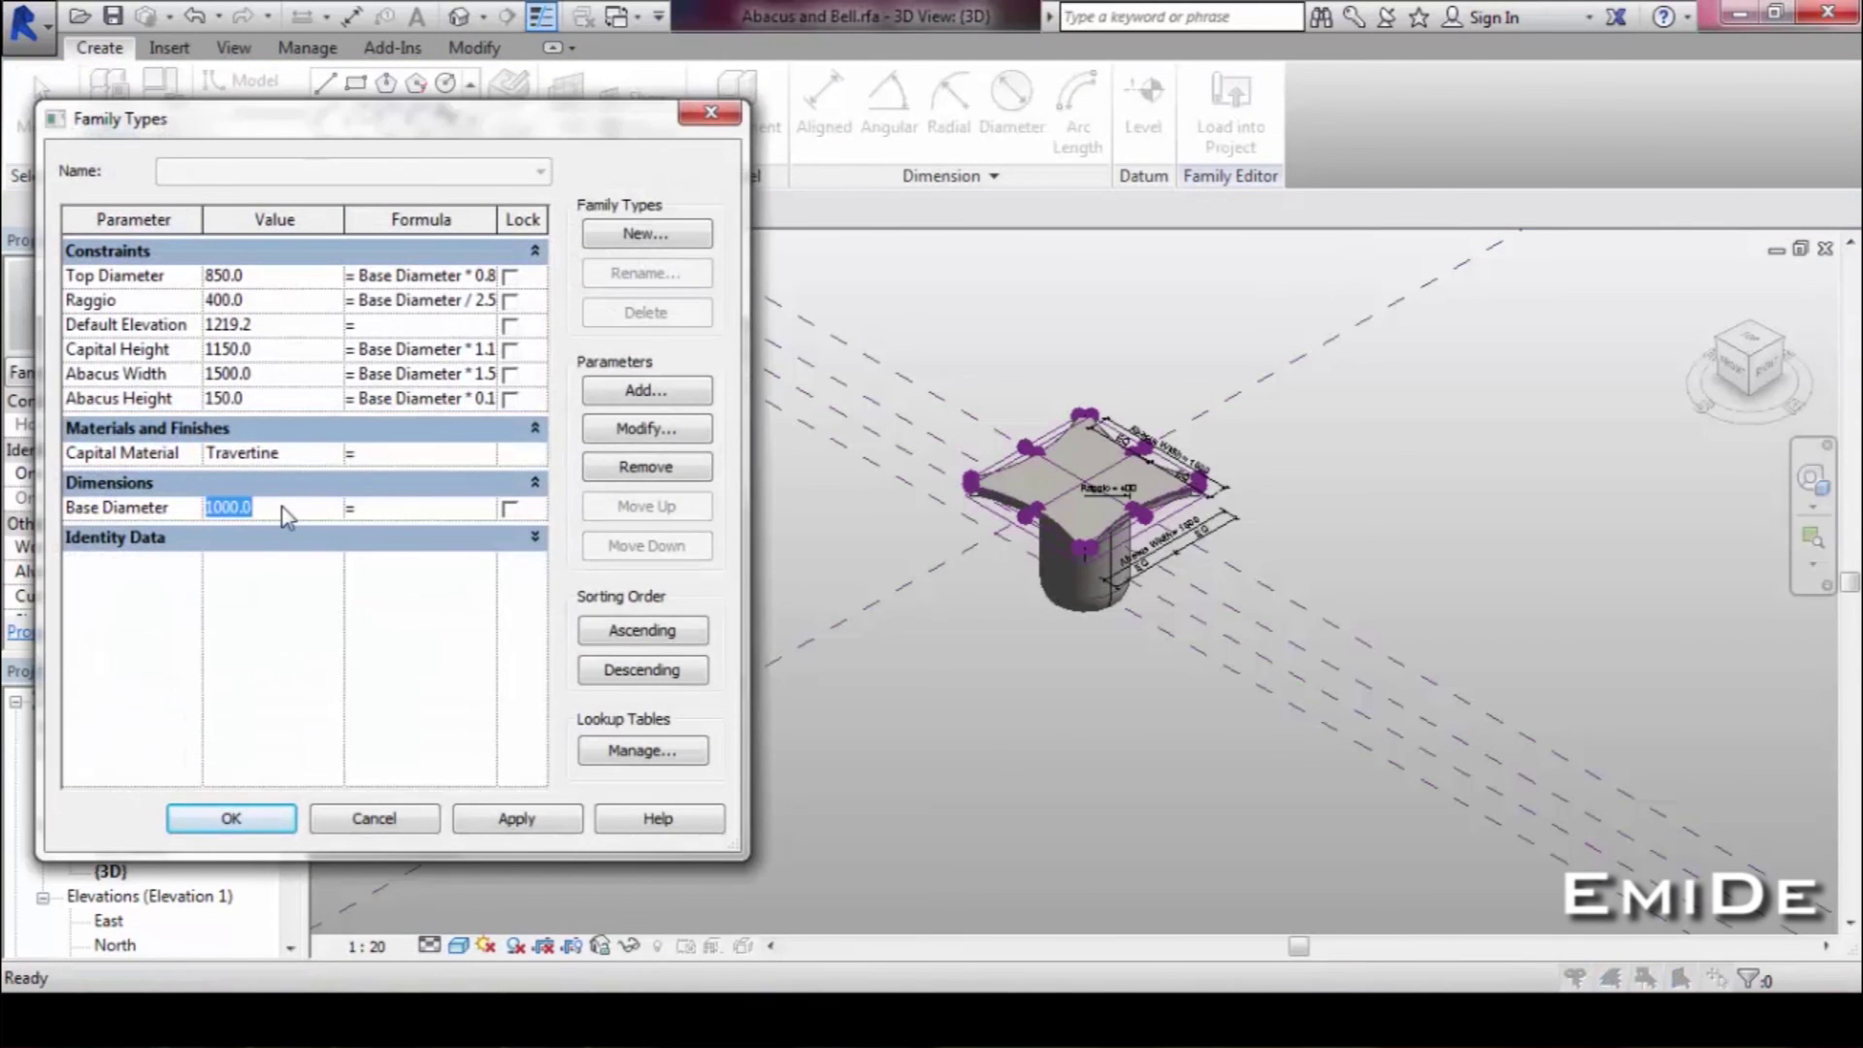
{"action": "left_click", "coordinate": [499, 818]}
{"action": "left_click", "coordinate": [233, 819]}
{"action": "middle_click_drag", "start_coordinate": [700, 753], "coordinate": [1073, 615], "text": "shift"}
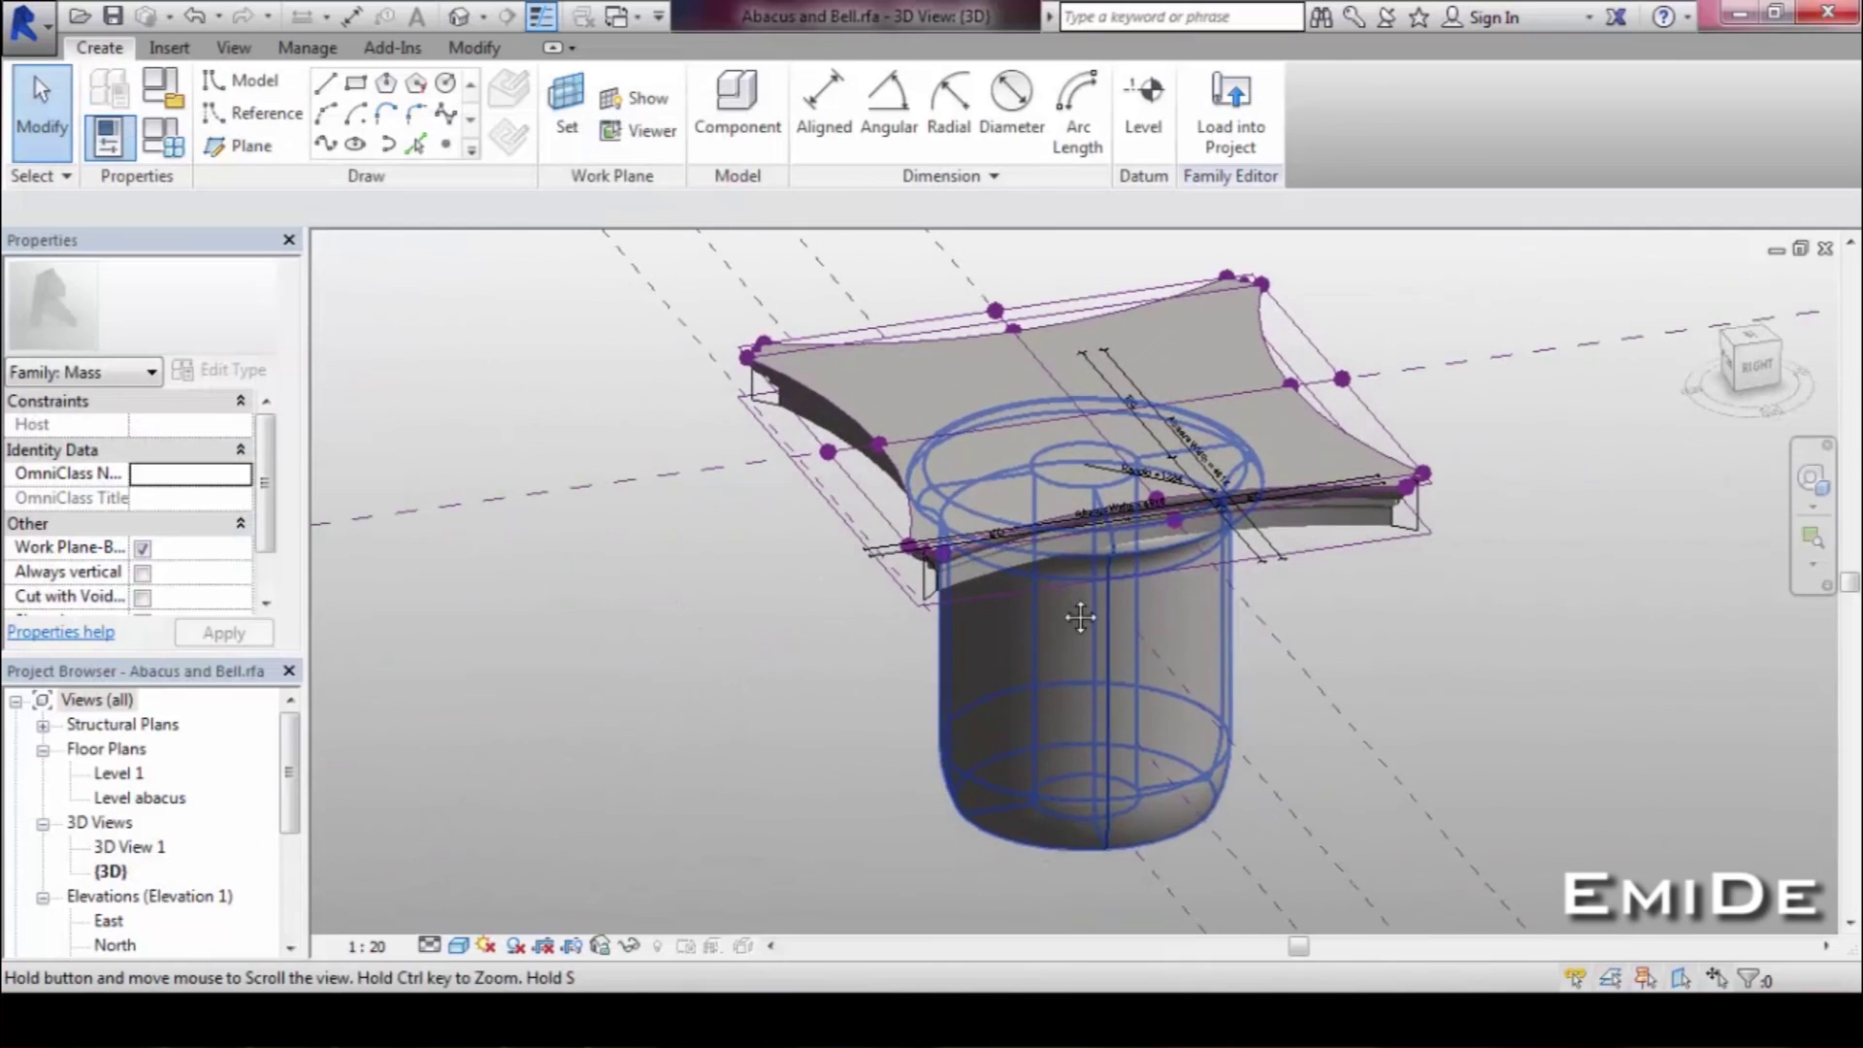
{"action": "left_click", "coordinate": [1825, 249]}
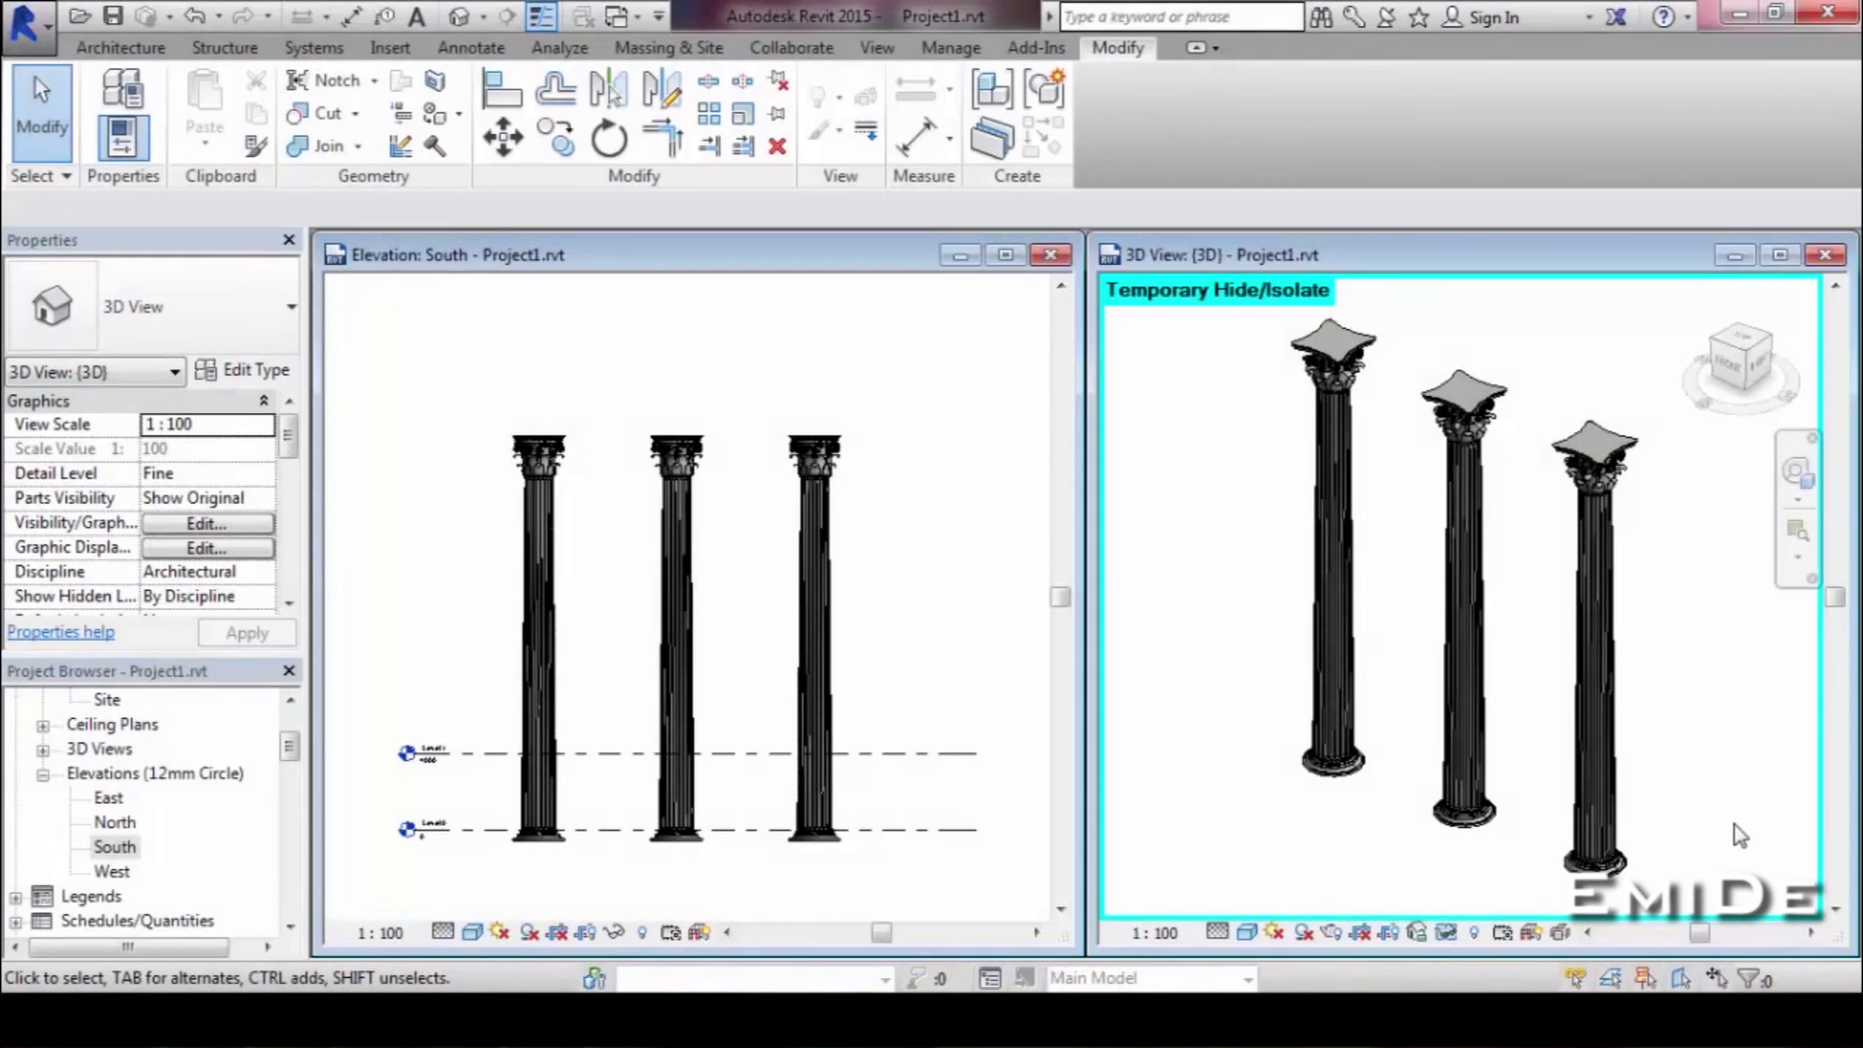
In the project's South elevation, change the middle column to the Corinthial Column 2 type.
{"action": "middle_click_drag", "start_coordinate": [1725, 707], "coordinate": [1767, 645], "text": "shift"}
{"action": "left_click", "coordinate": [933, 532]}
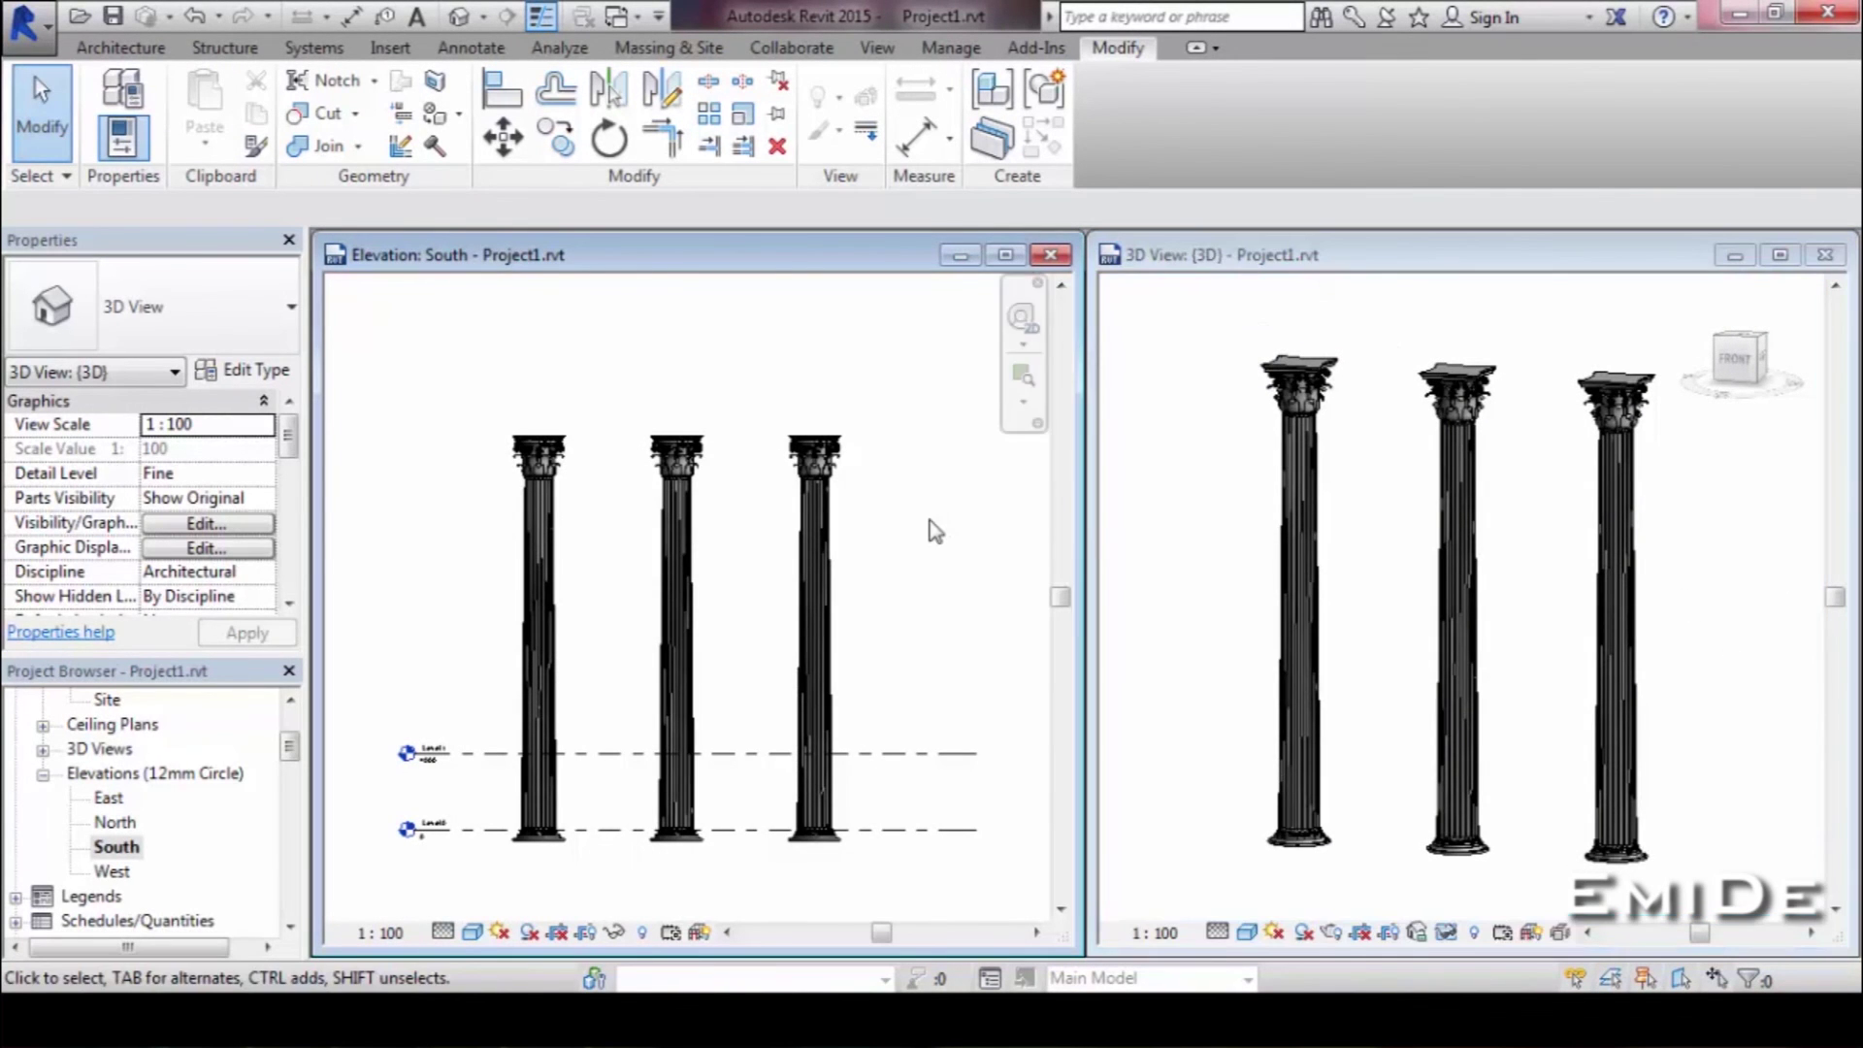
{"action": "left_click", "coordinate": [687, 549]}
{"action": "left_click", "coordinate": [283, 325]}
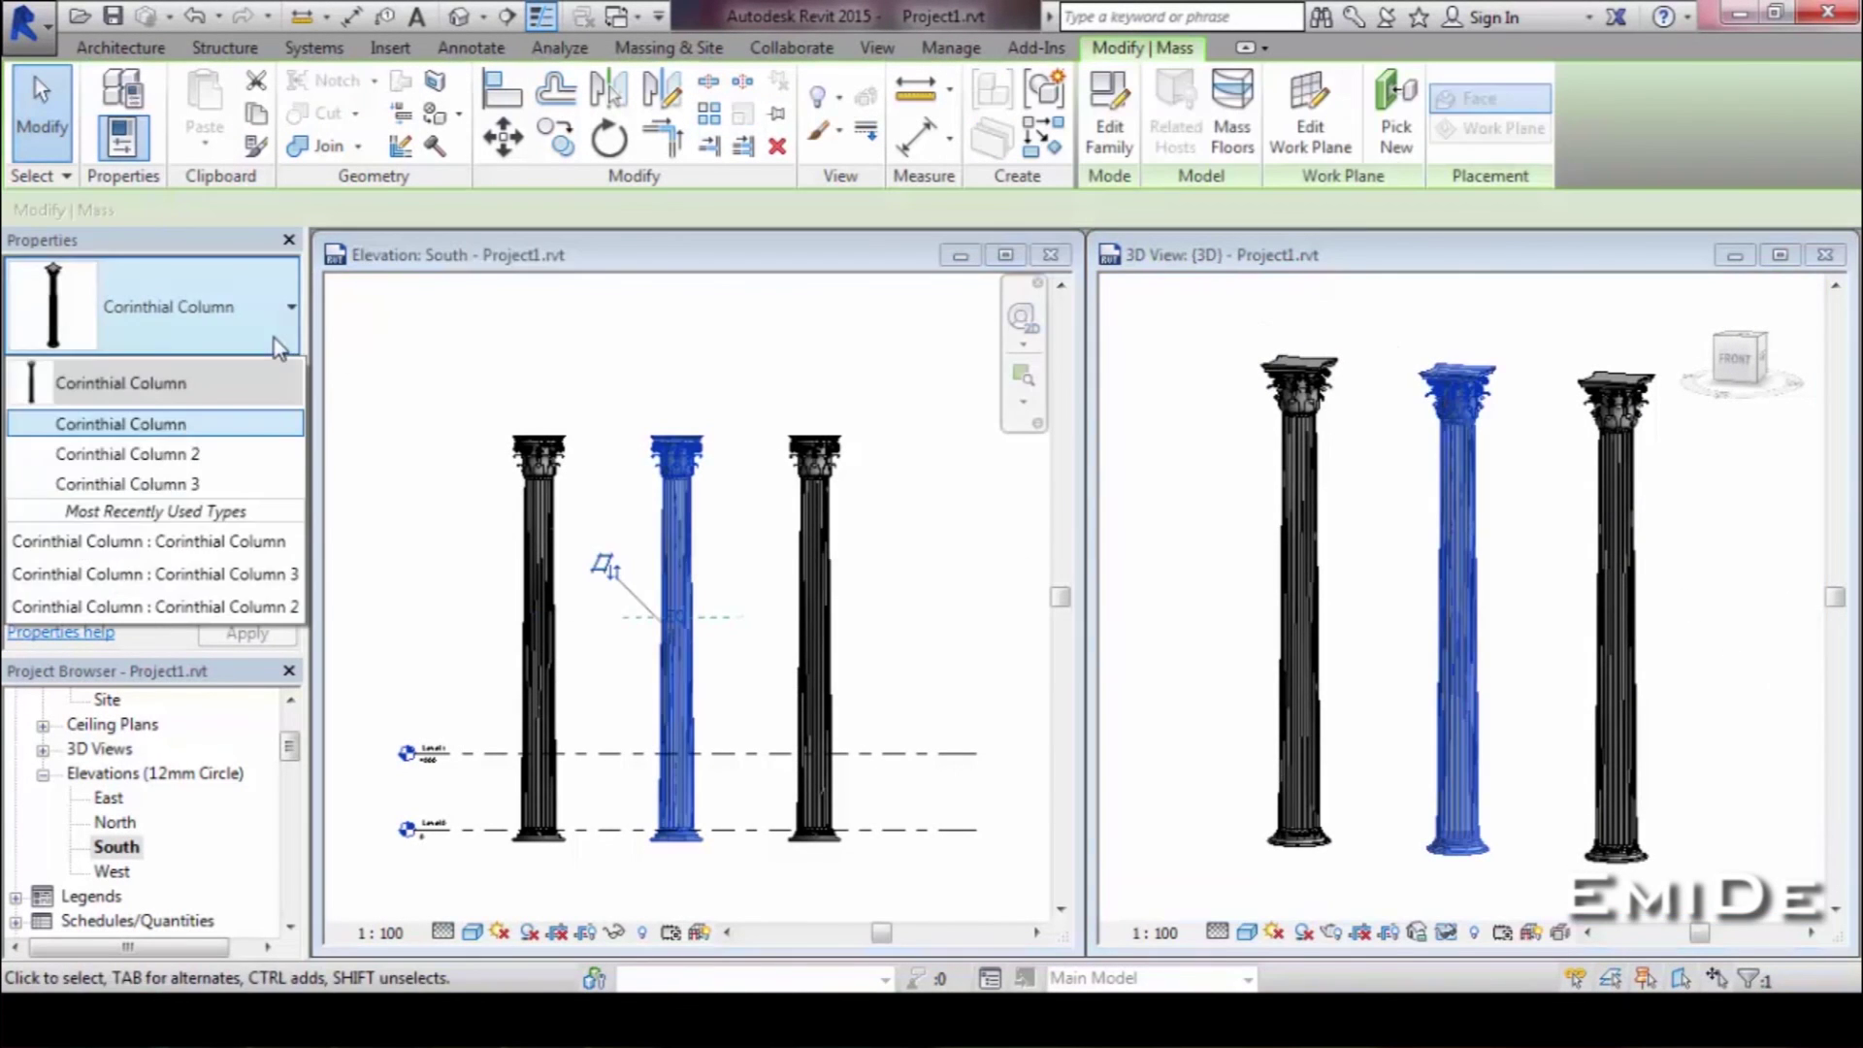
{"action": "left_click", "coordinate": [189, 461]}
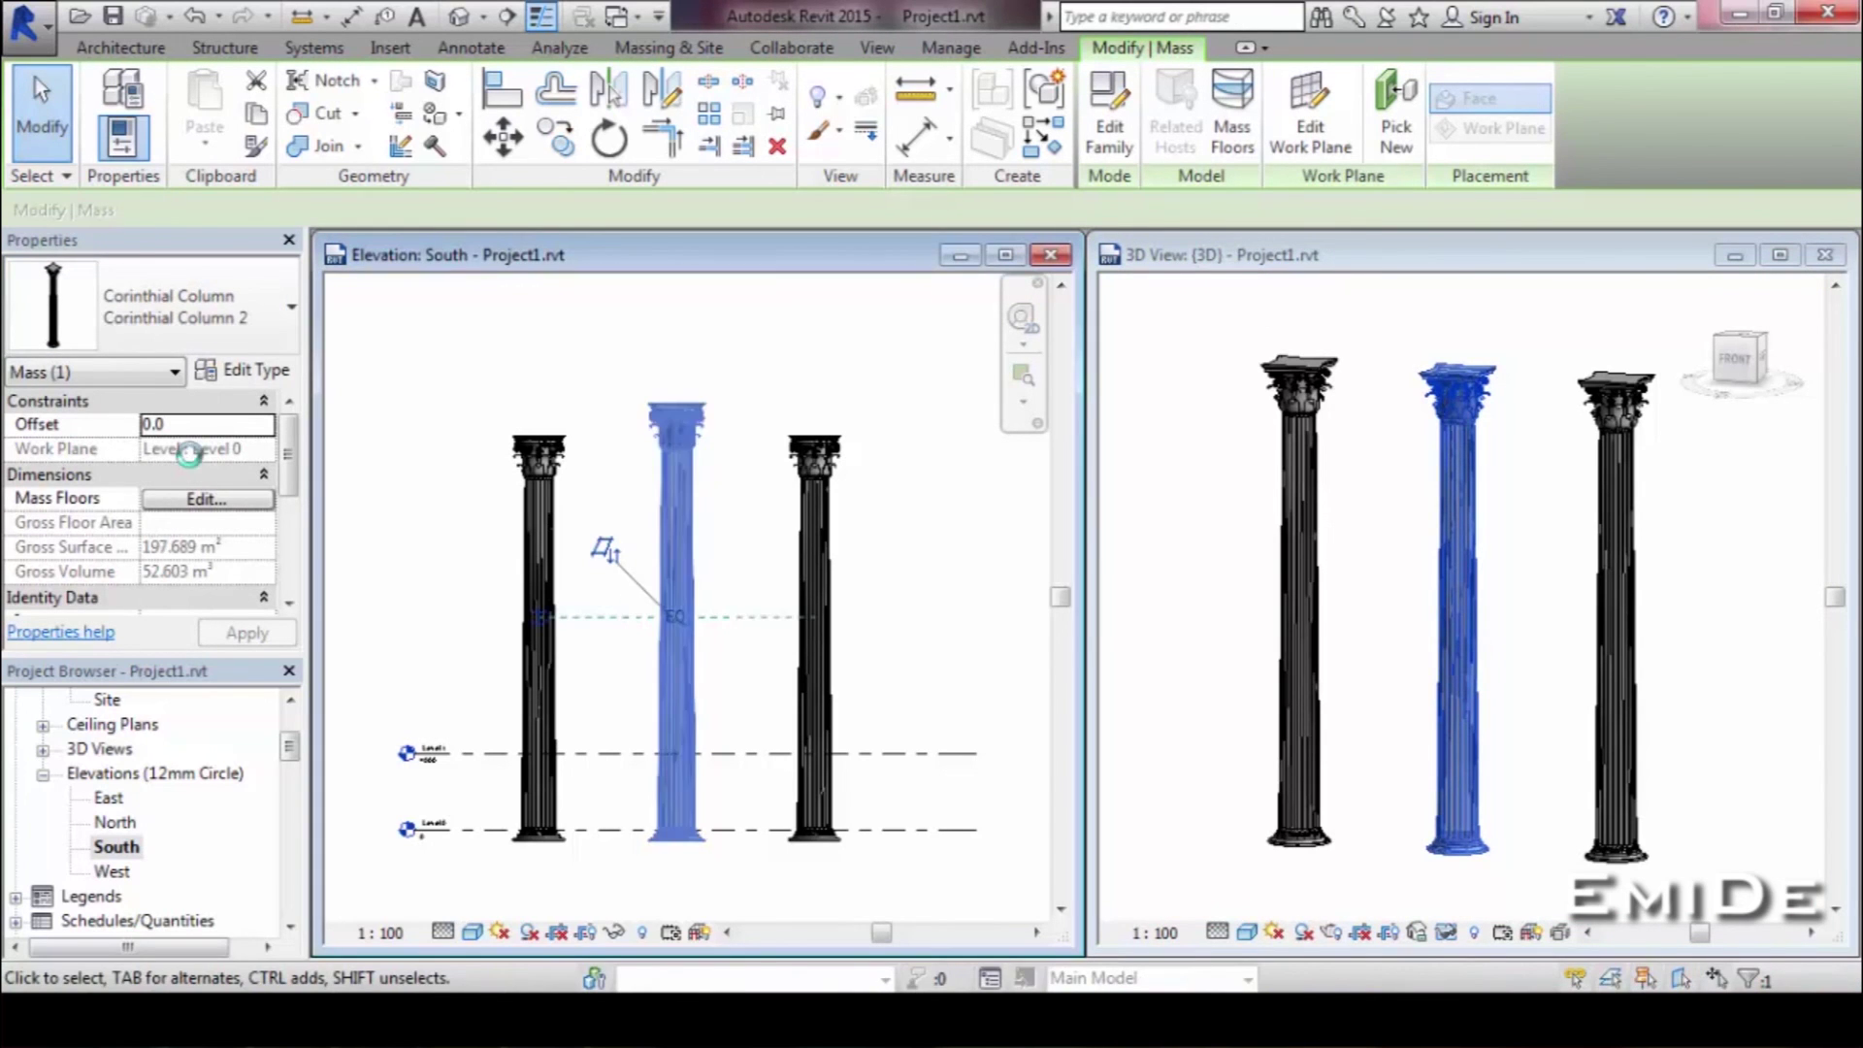
Change the column at the right end of the row to the Corinthial Column 3 type.
{"action": "left_click", "coordinate": [819, 578]}
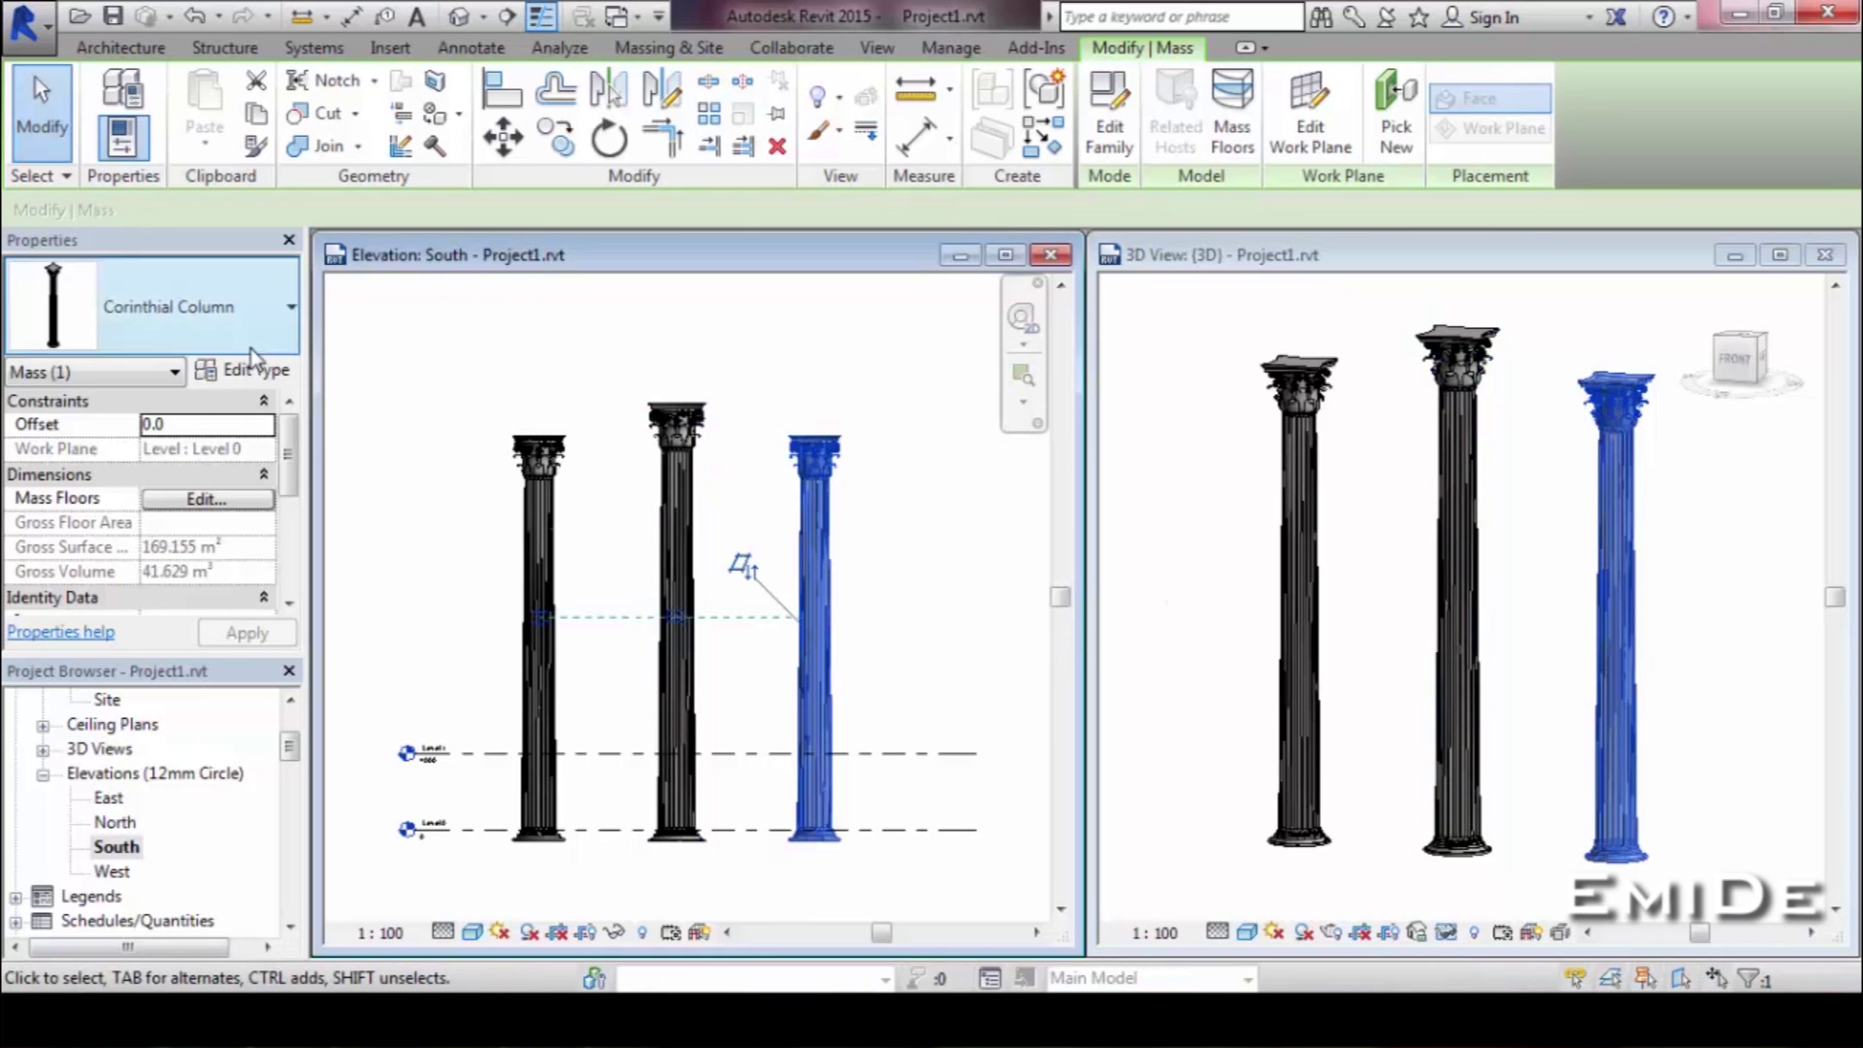
{"action": "left_click", "coordinate": [283, 330]}
{"action": "left_click", "coordinate": [215, 483]}
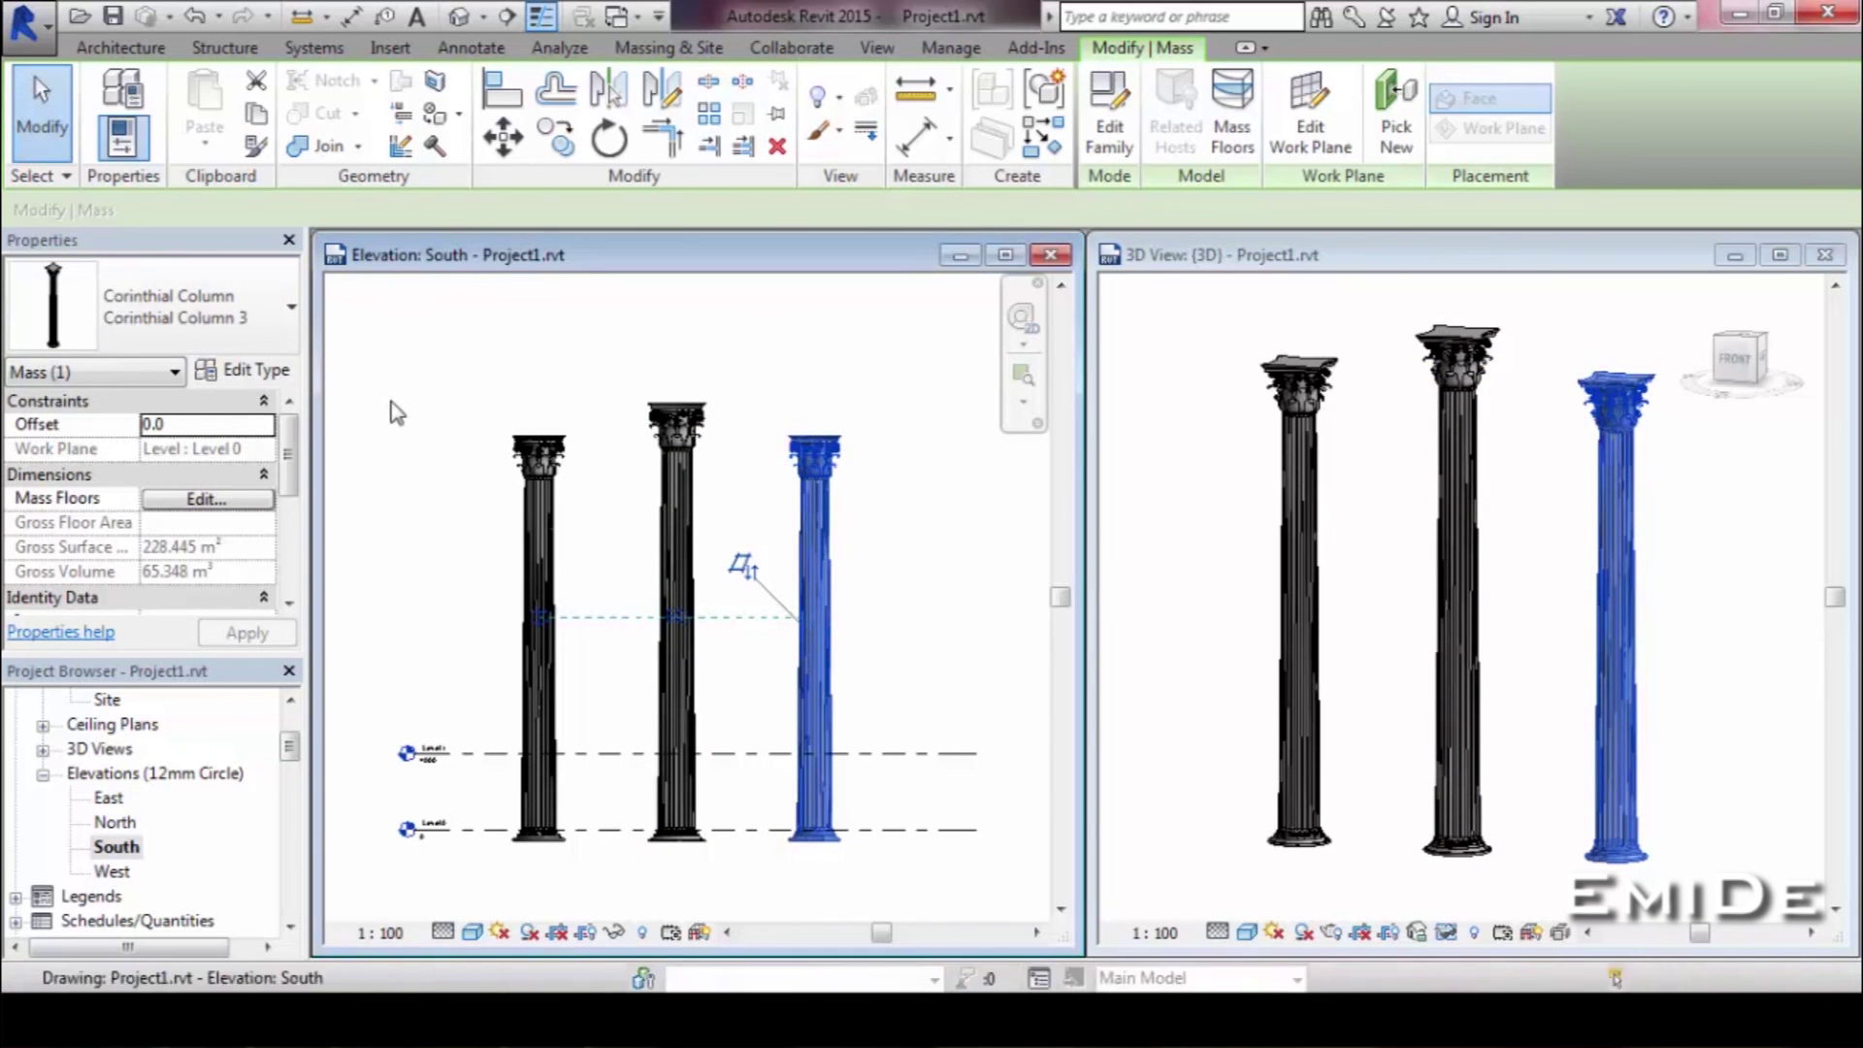
{"action": "left_click", "coordinate": [403, 416]}
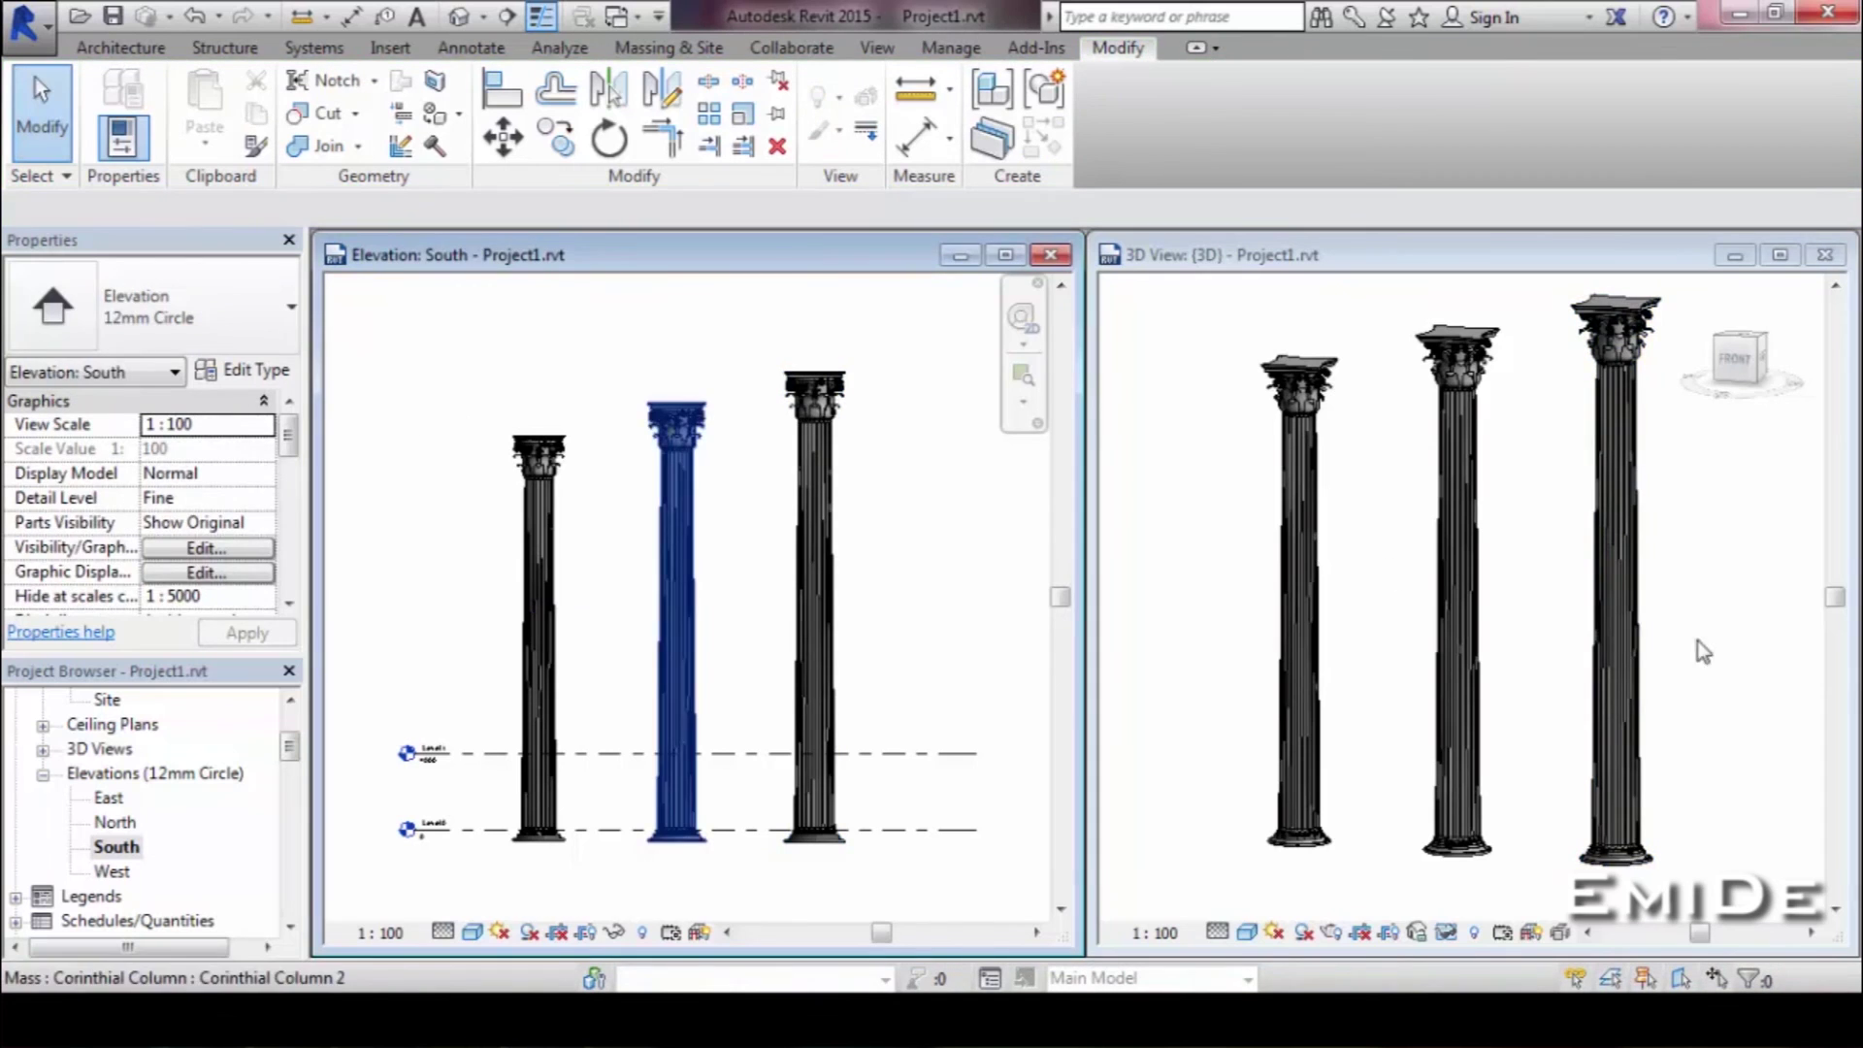
{"action": "left_click", "coordinate": [1727, 633]}
{"action": "middle_click_drag", "start_coordinate": [1727, 632], "coordinate": [1688, 720], "text": "shift"}
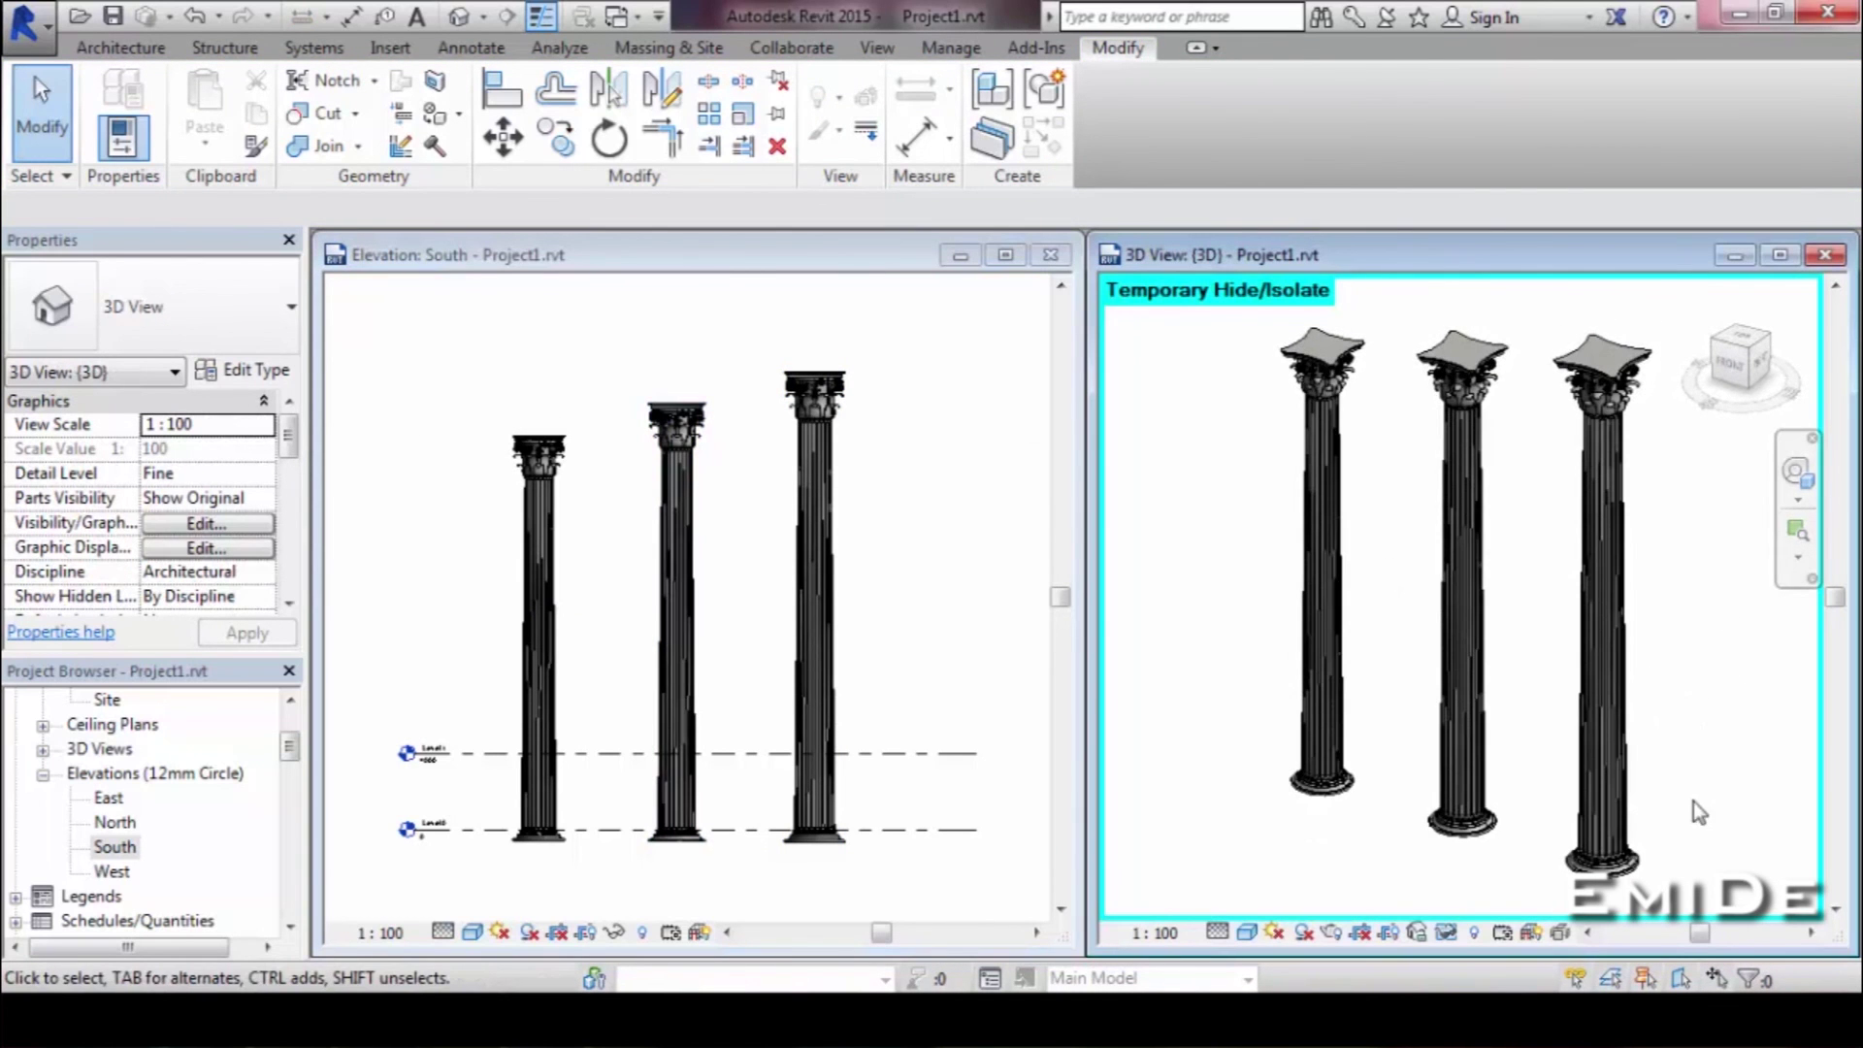
Set the Base Diameter of the leftmost column's Corinthial Column type to 1000.
{"action": "left_click", "coordinate": [553, 638]}
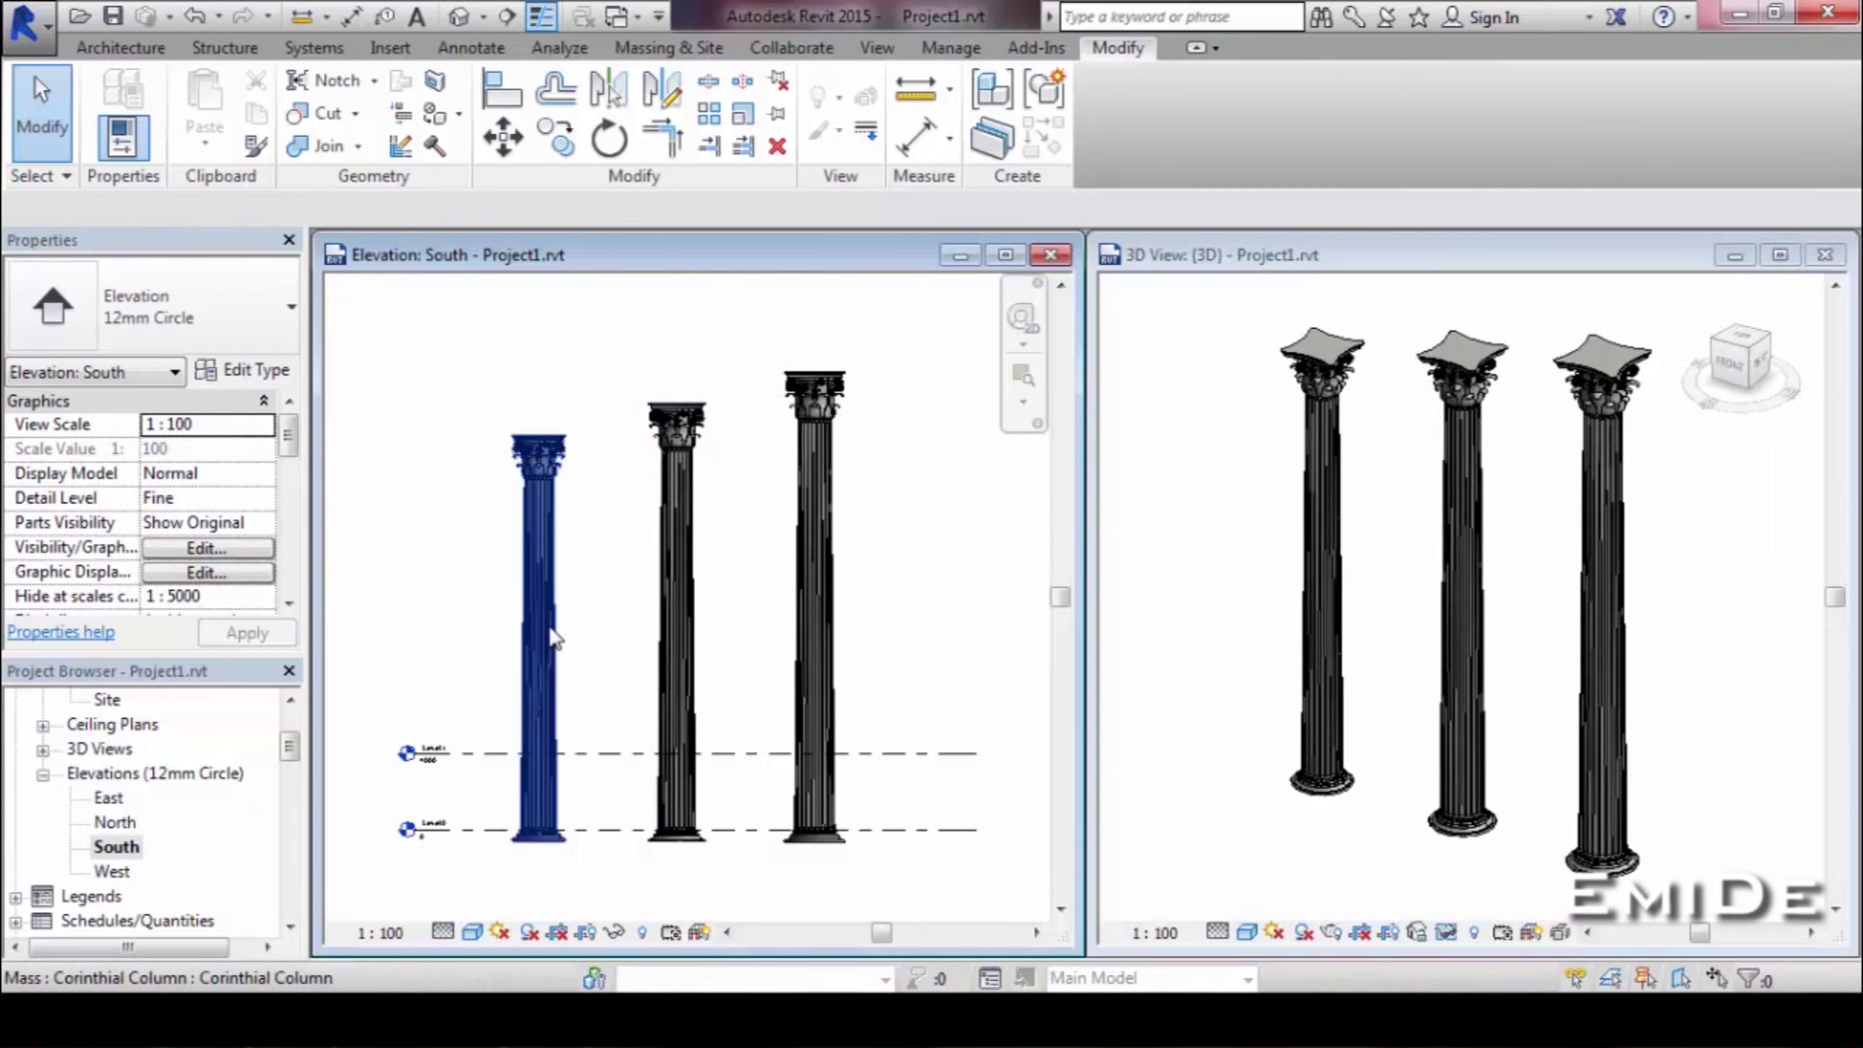
{"action": "left_click", "coordinate": [532, 568]}
{"action": "left_click", "coordinate": [254, 370]}
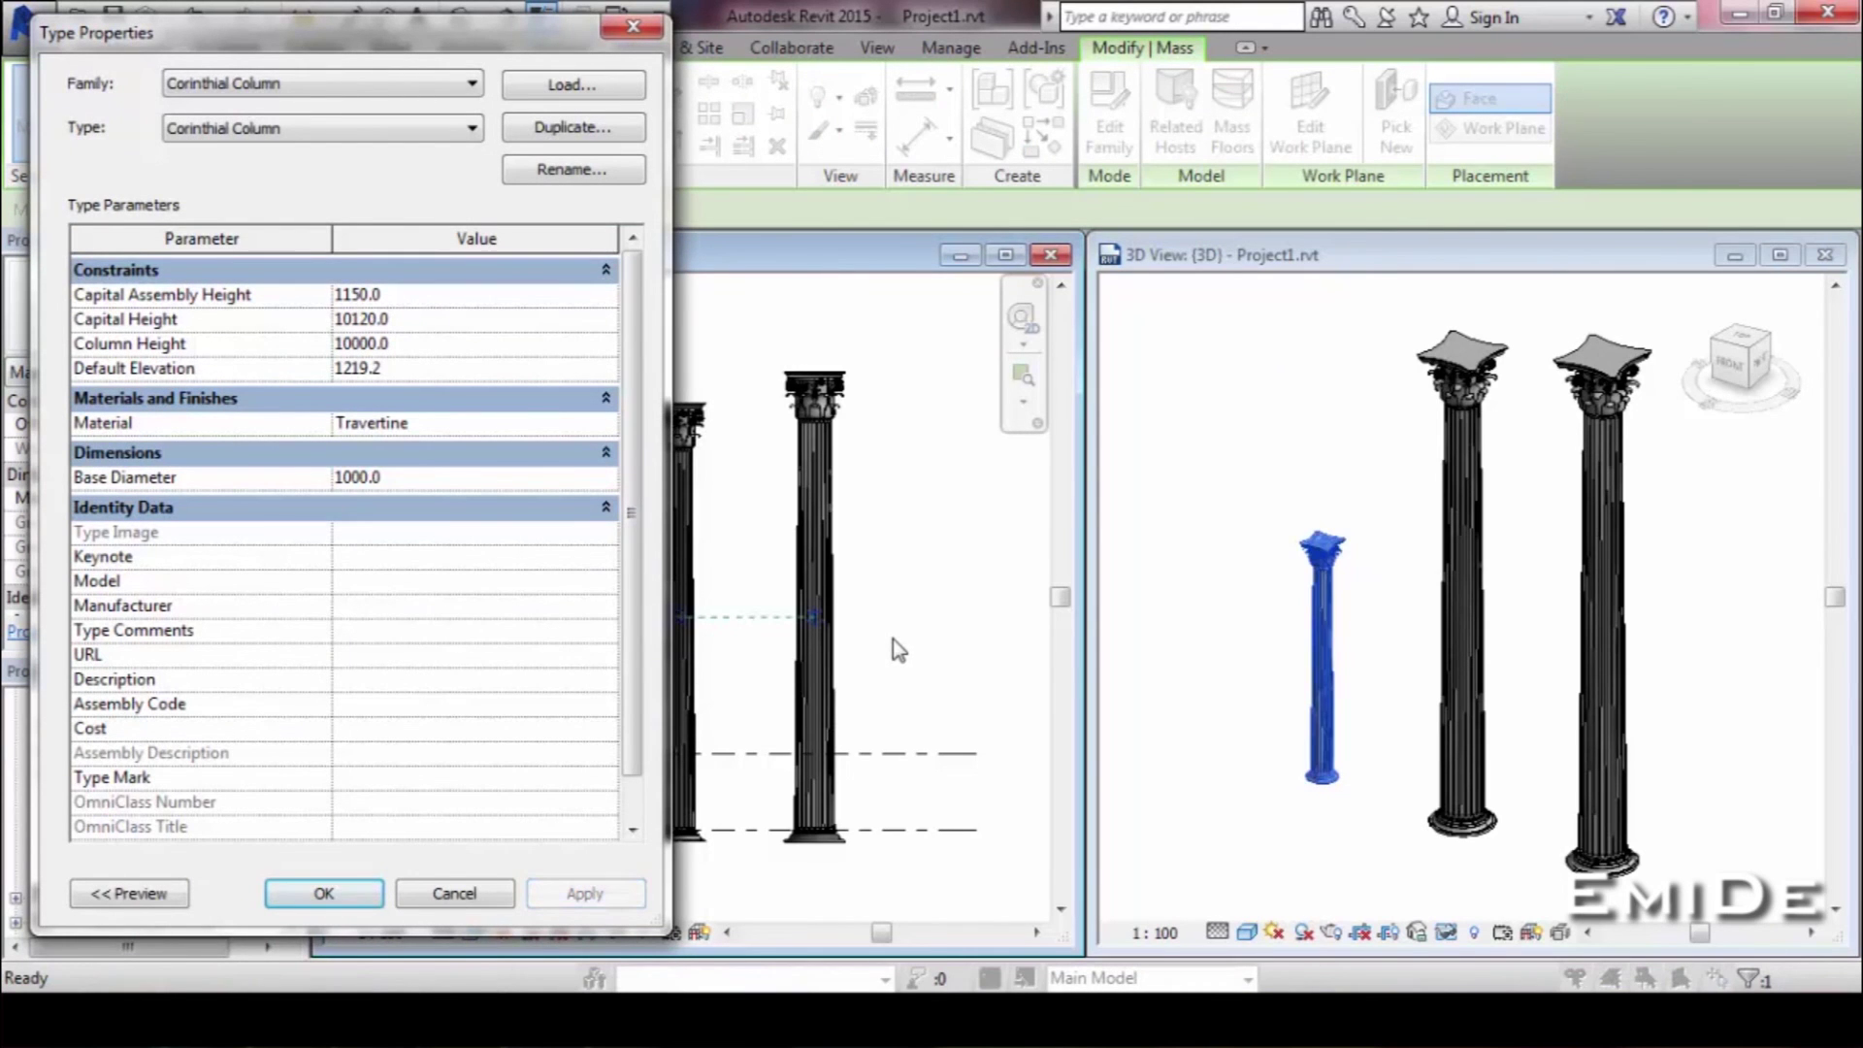
{"action": "left_click", "coordinate": [323, 891]}
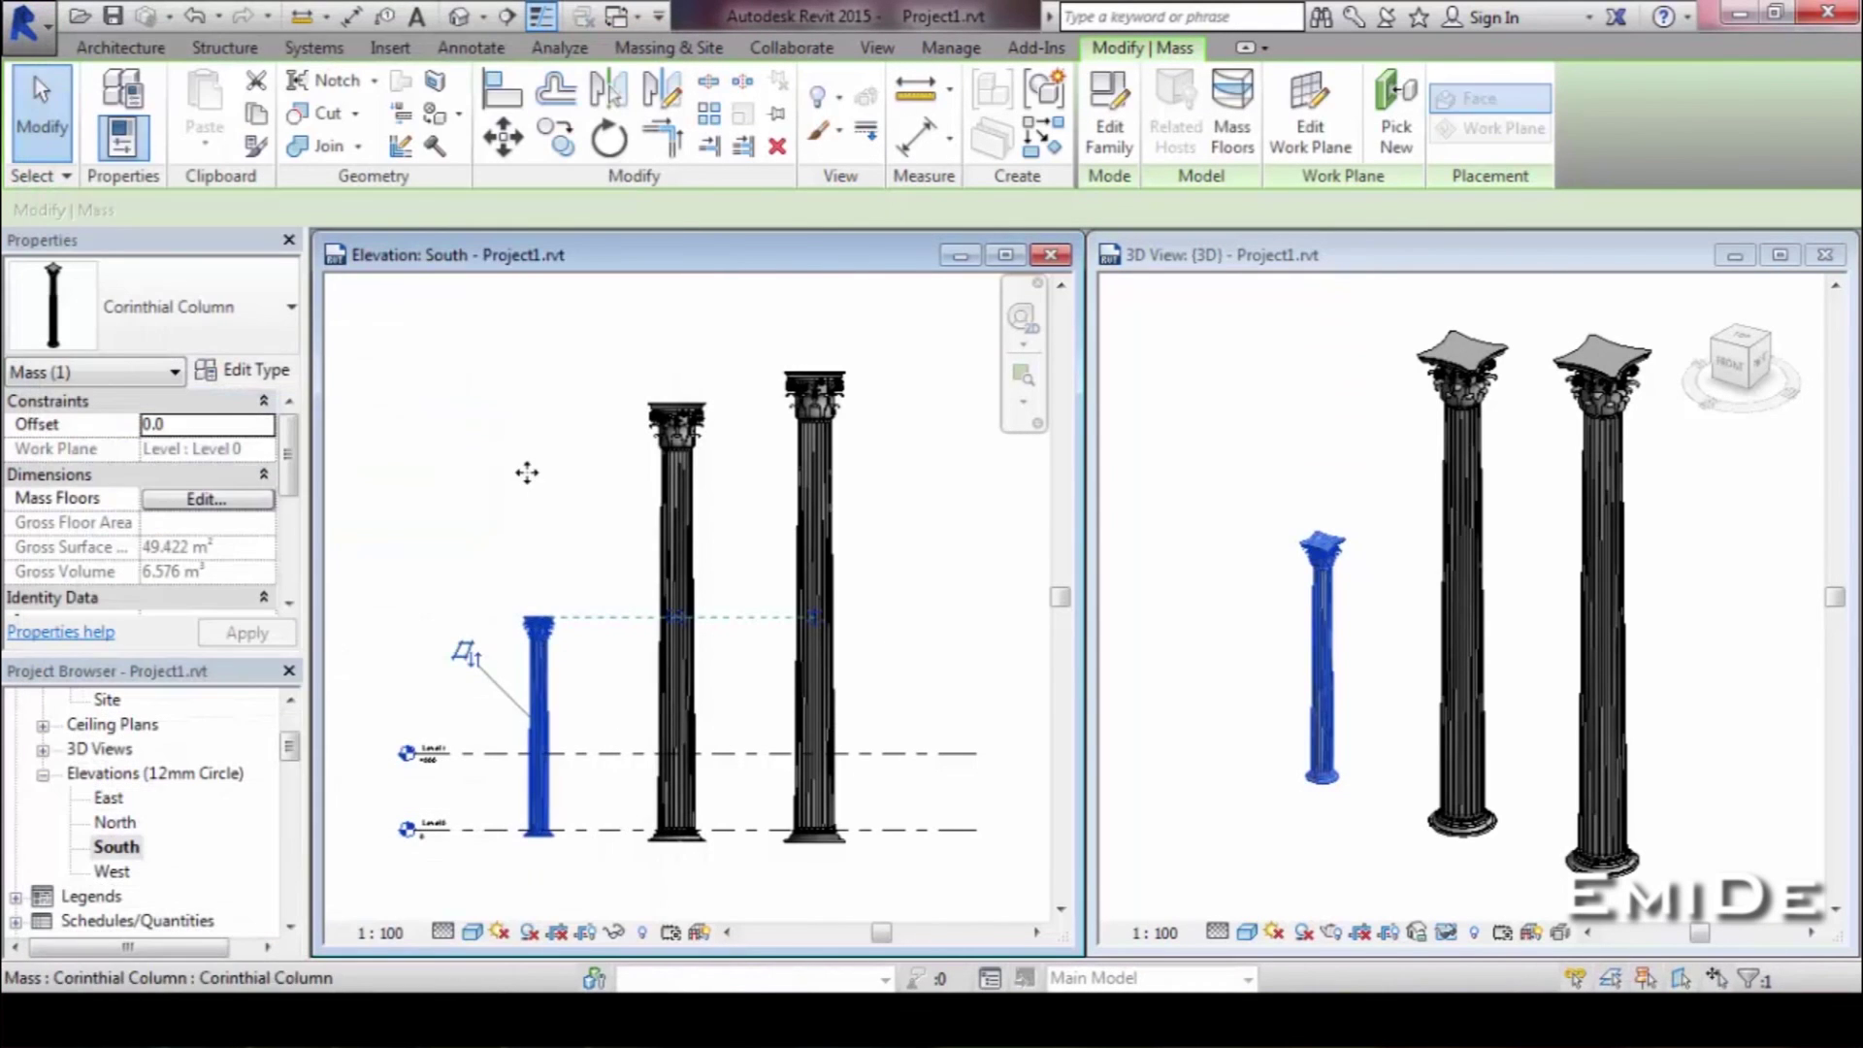